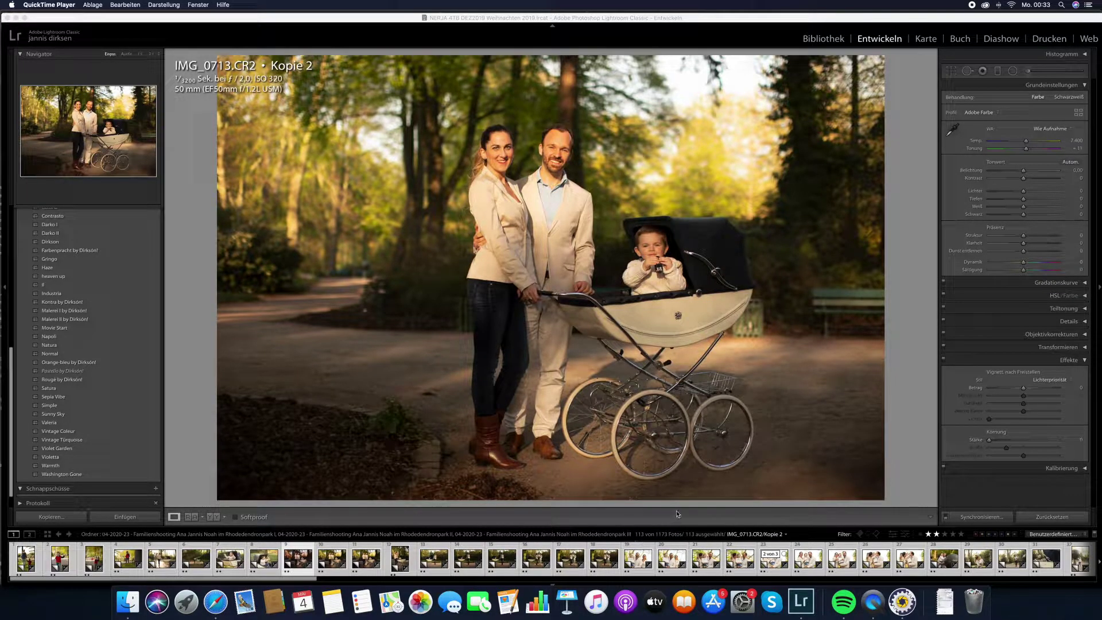
Step: Zoom in on the baby, return to full view, then open the family kiss photo IMG_1040.CR2
scroll(678, 567, "down", 1)
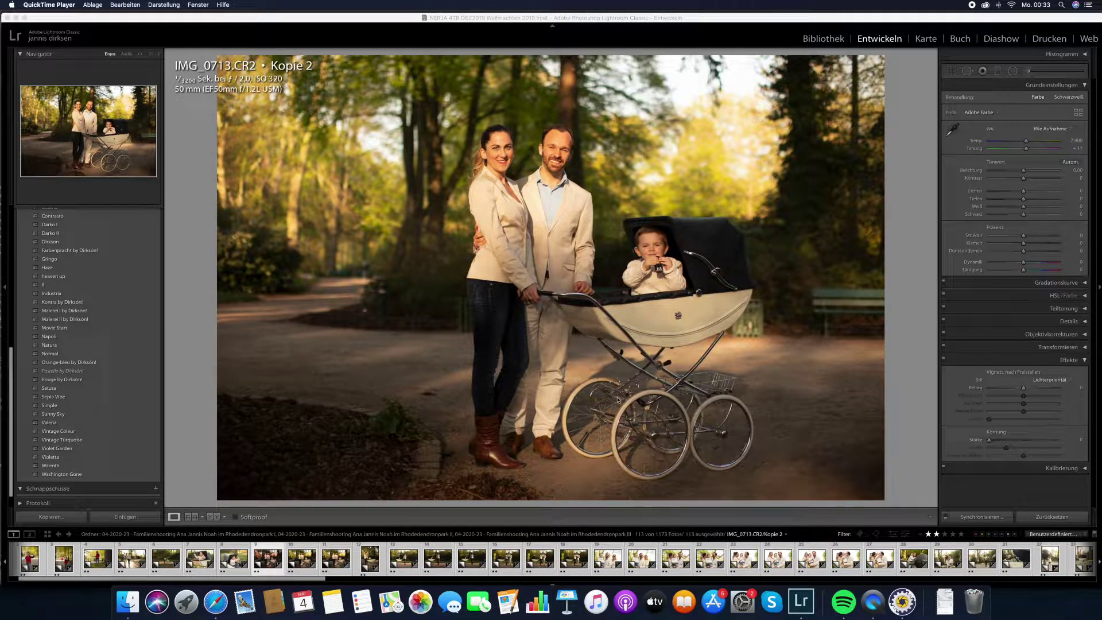
left_click(649, 281)
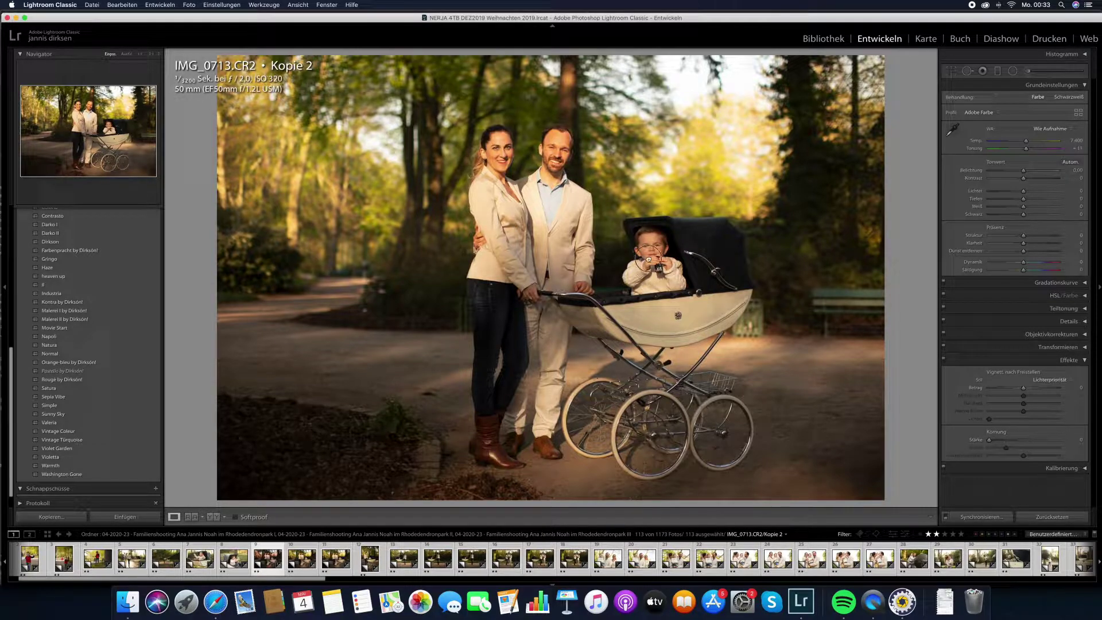
left_click(649, 260)
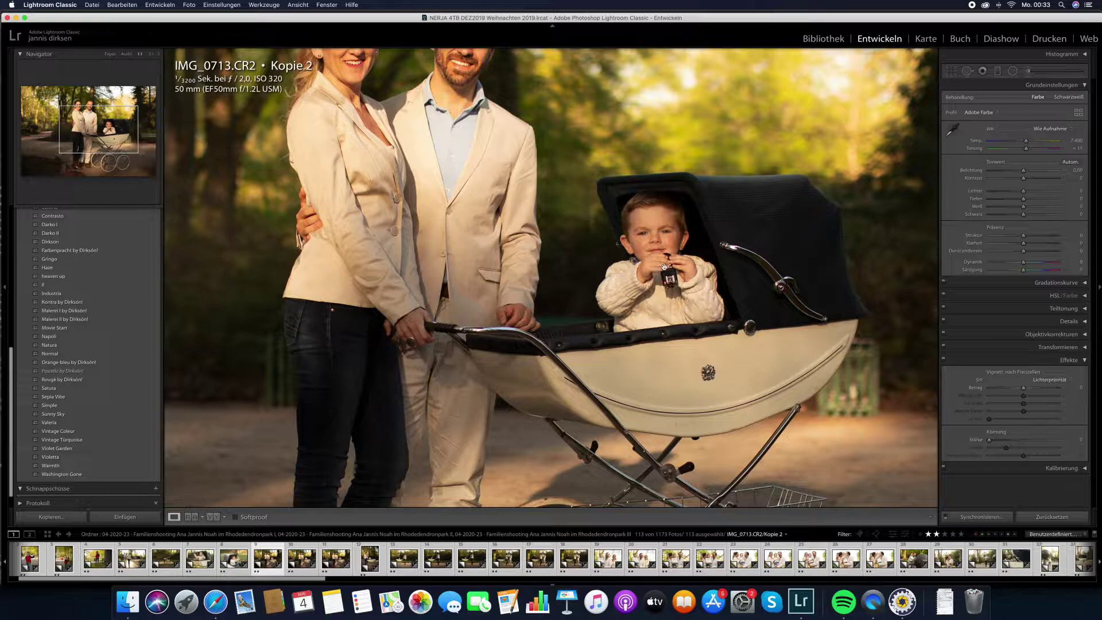
left_click(664, 267)
left_click(879, 562)
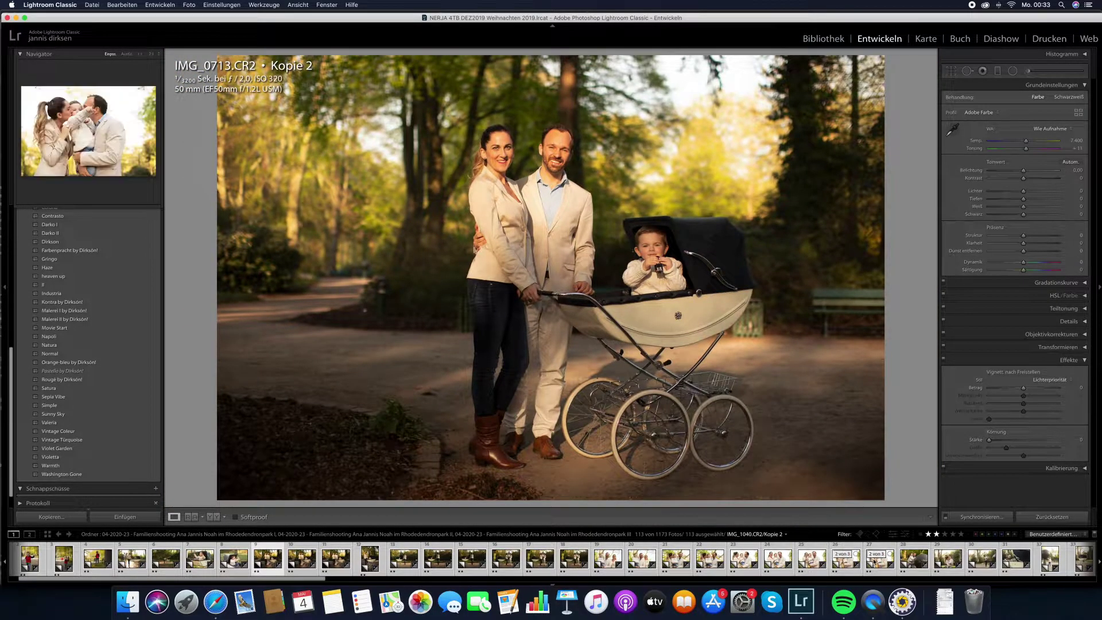
Step: Browse the filmstrip photos IMG_2784, IMG_2793, IMG_2942, IMG_3004 and IMG_3031 (Kopie 2)
scroll(879, 562, "down", 3)
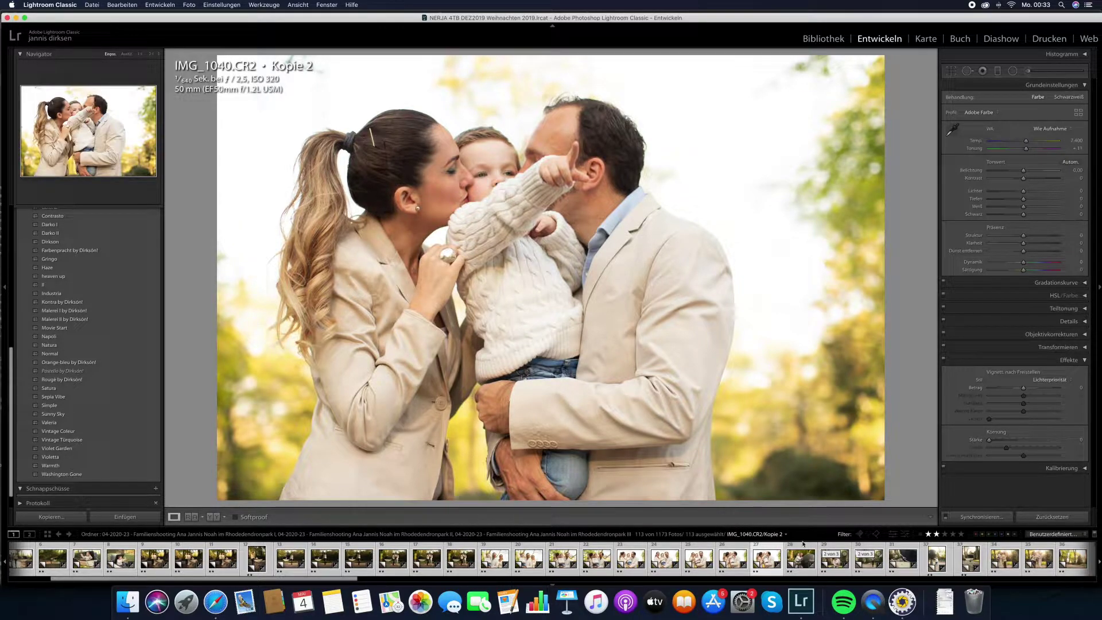
scroll(919, 556, "down", 2)
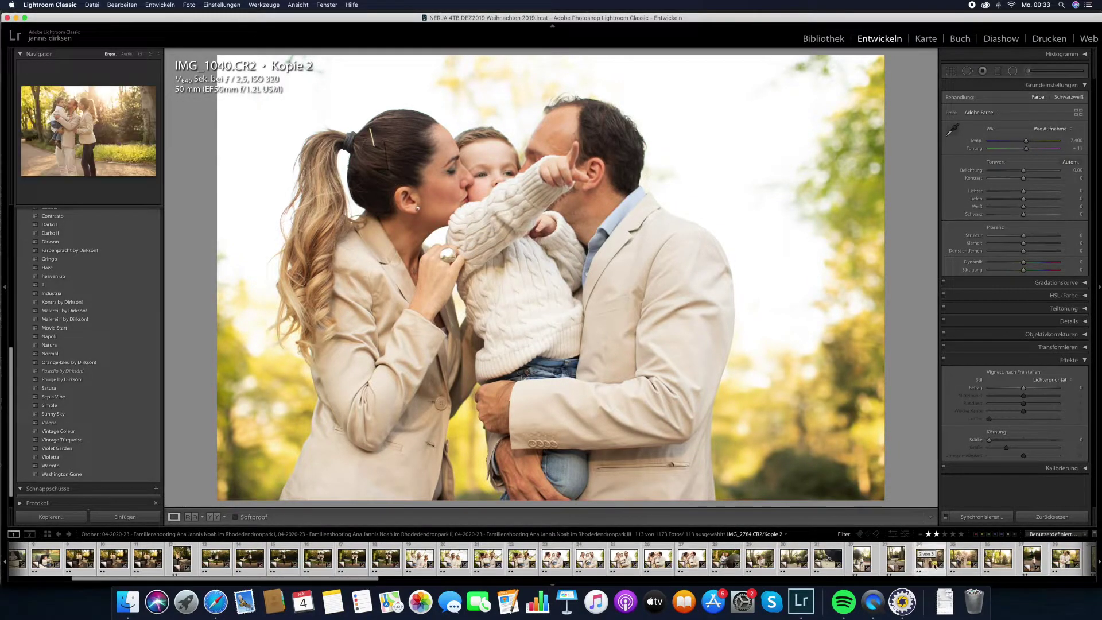
left_click(931, 560)
scroll(896, 562, "down", 3)
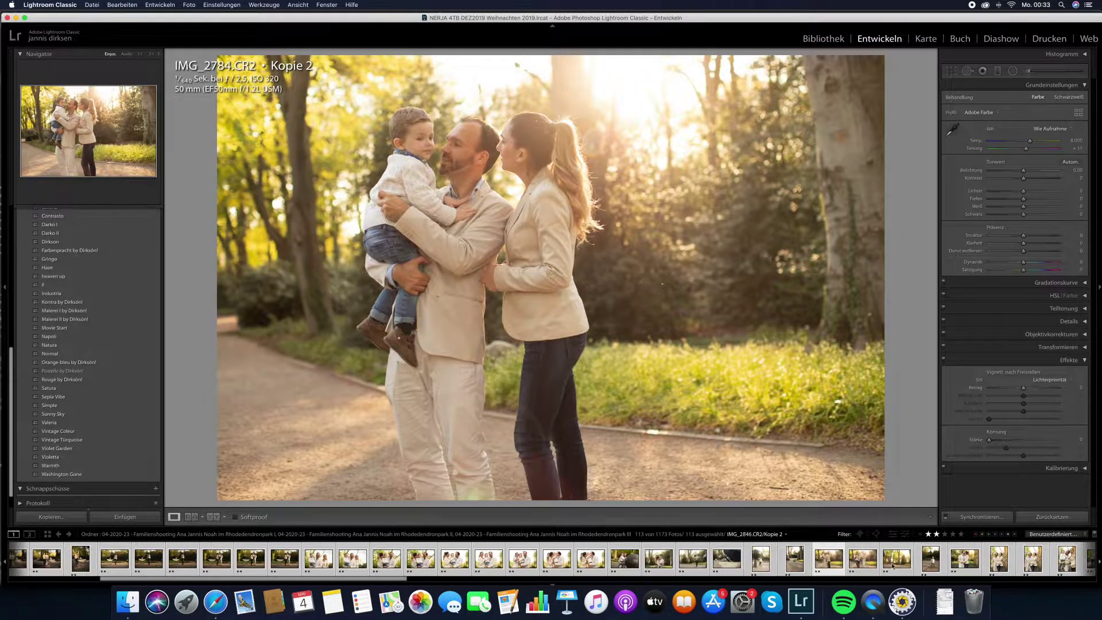
left_click(856, 568)
scroll(864, 568, "down", 3)
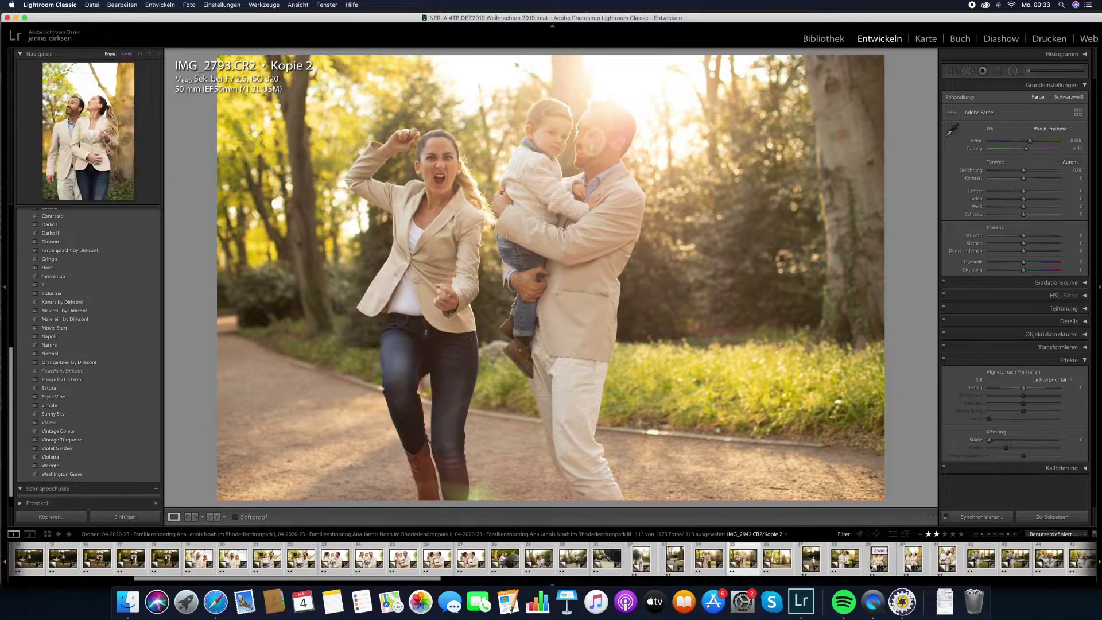
left_click(874, 567)
scroll(879, 565, "down", 4)
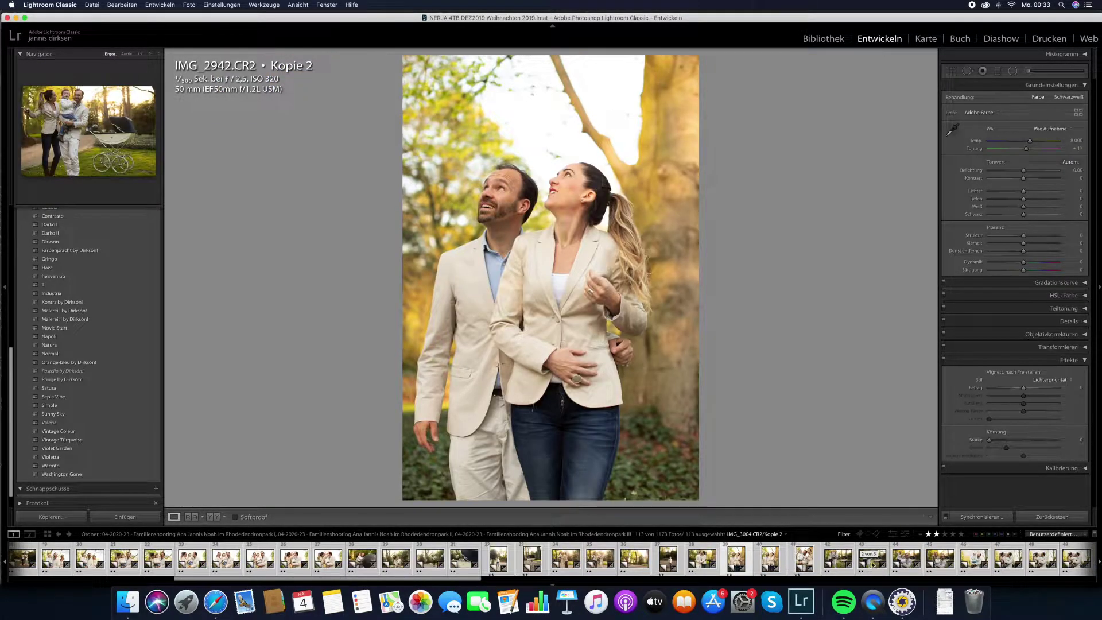
left_click(873, 565)
scroll(885, 565, "down", 3)
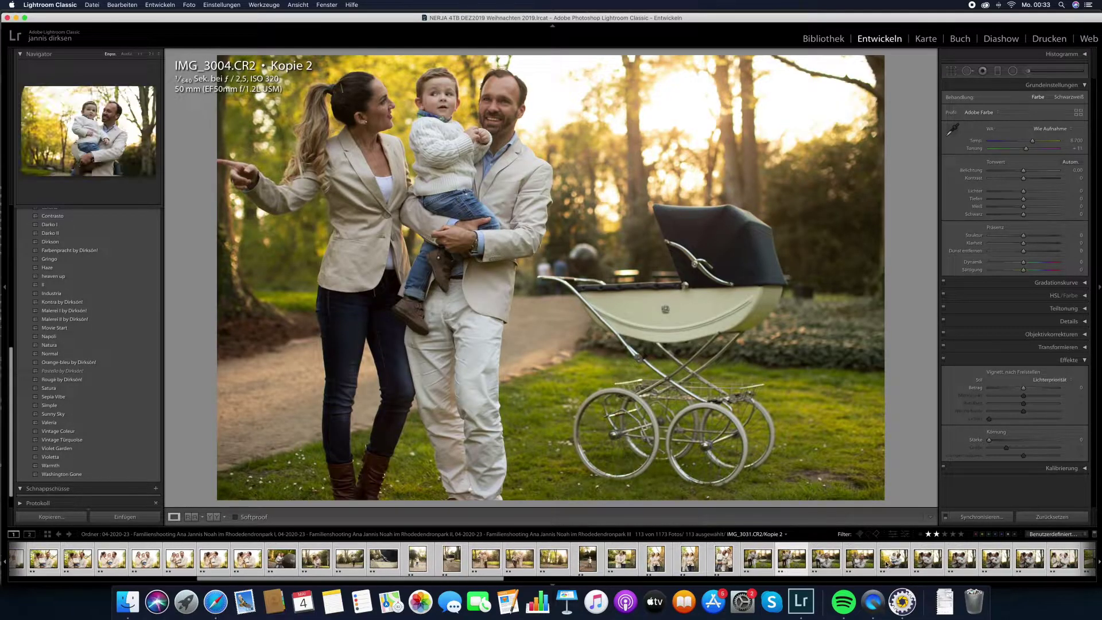
left_click(887, 566)
Step: Continue through IMG_3050, IMG_3077, IMG_3147 and IMG_3157, ending on IMG_3171.CR2 Kopie 2
scroll(893, 565, "down", 3)
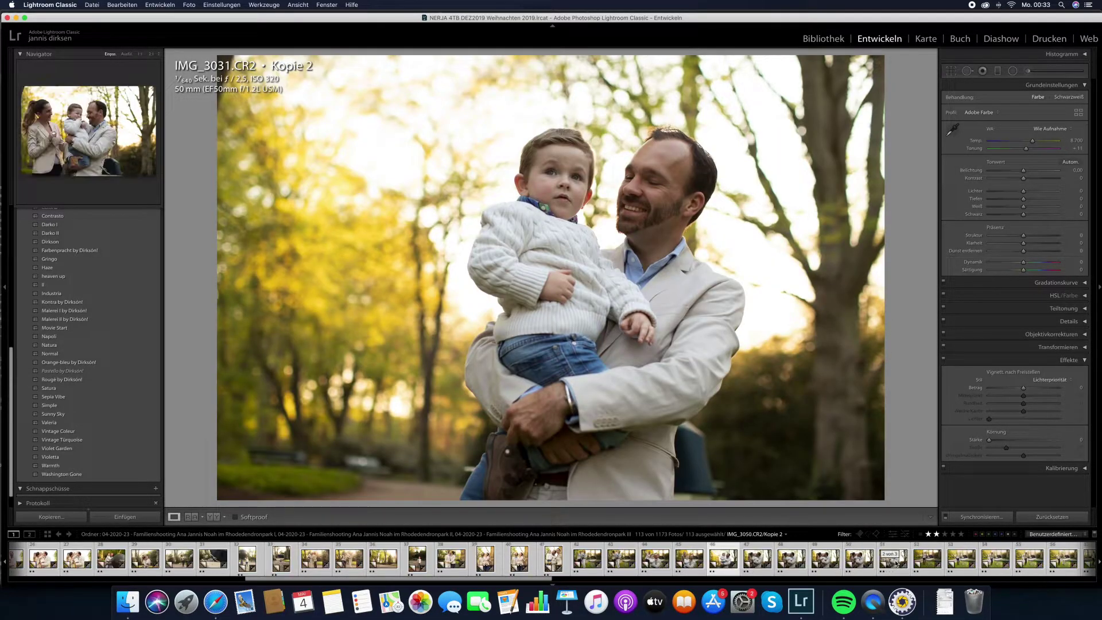
left_click(893, 564)
scroll(901, 562, "down", 4)
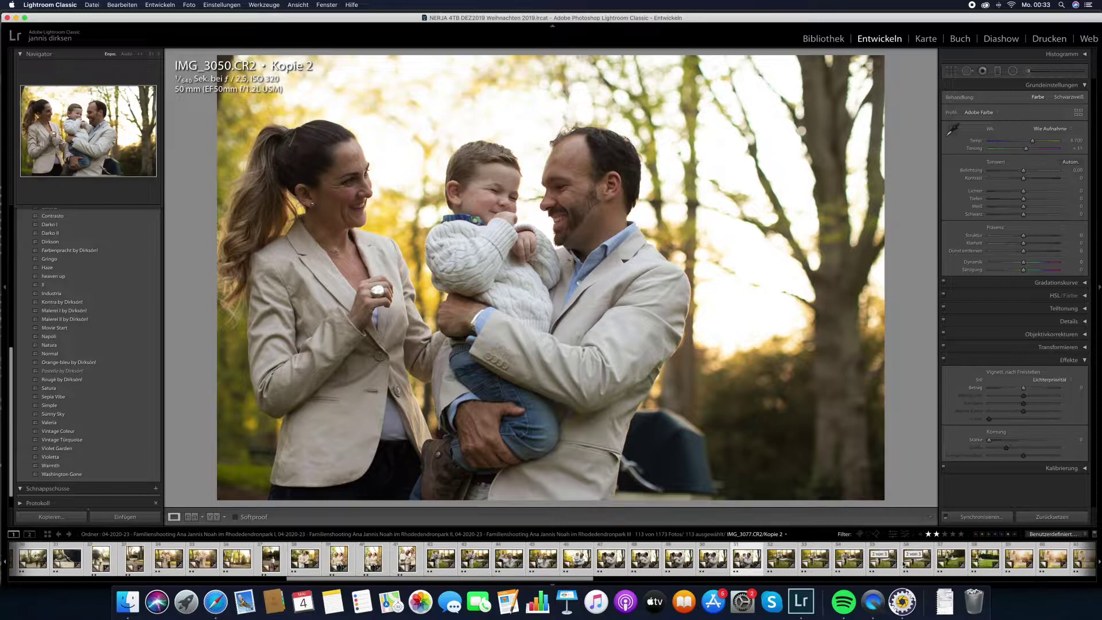
left_click(910, 563)
scroll(912, 563, "down", 4)
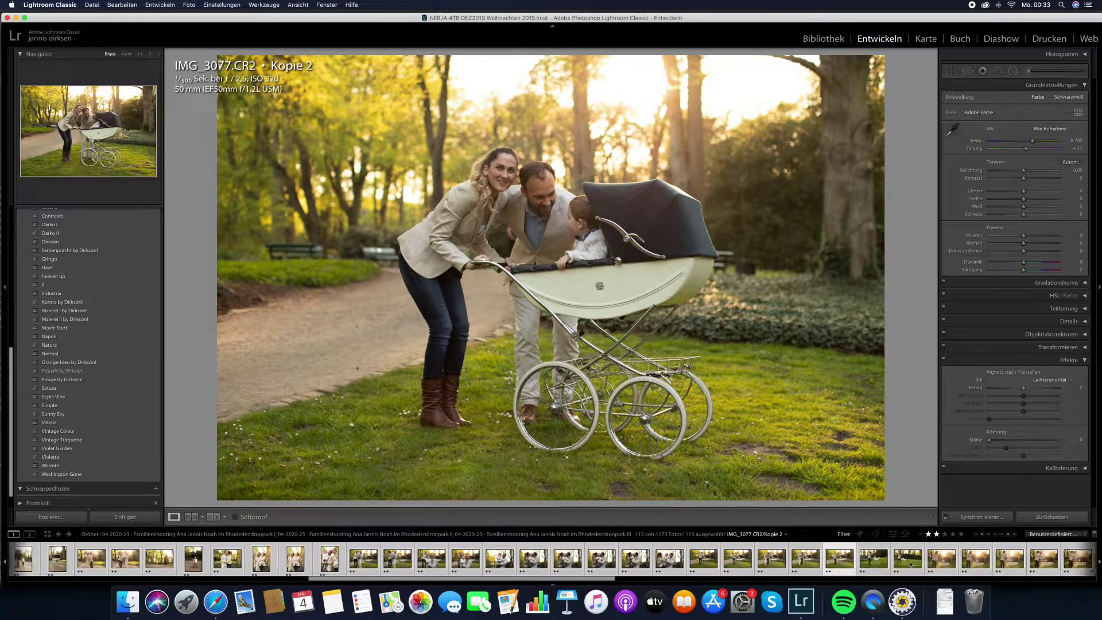
left_click(931, 564)
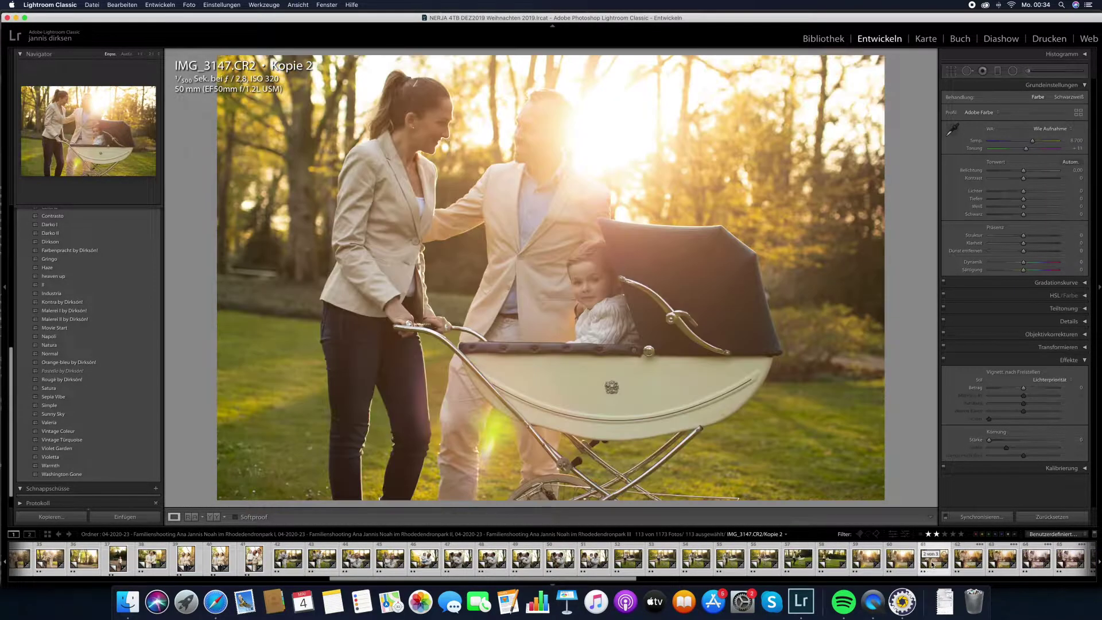
scroll(933, 564, "down", 4)
left_click(878, 563)
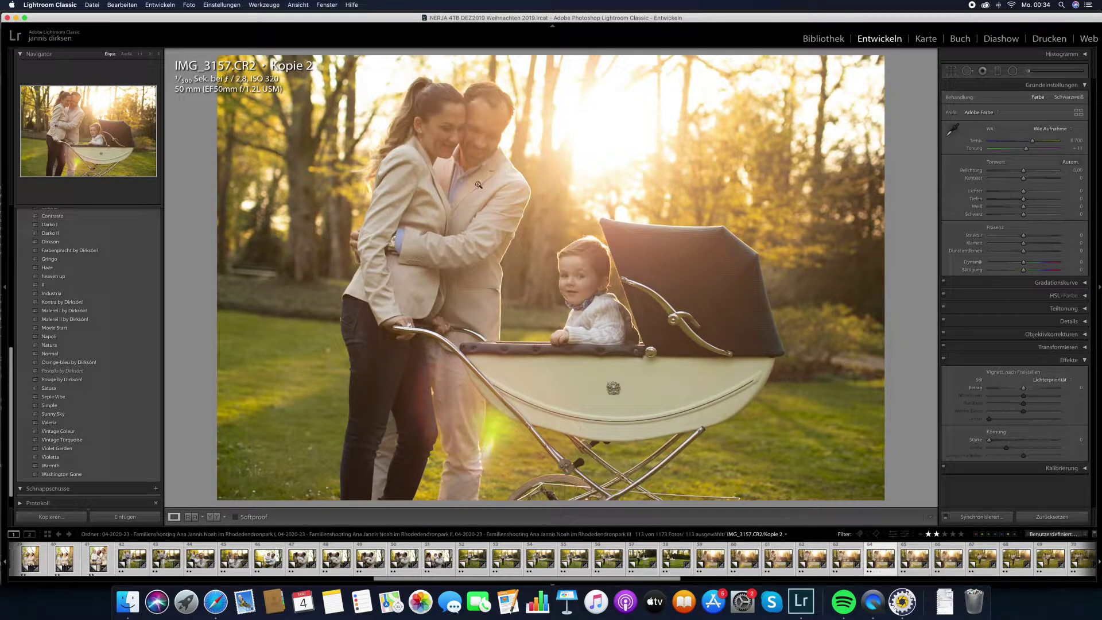
left_click(944, 565)
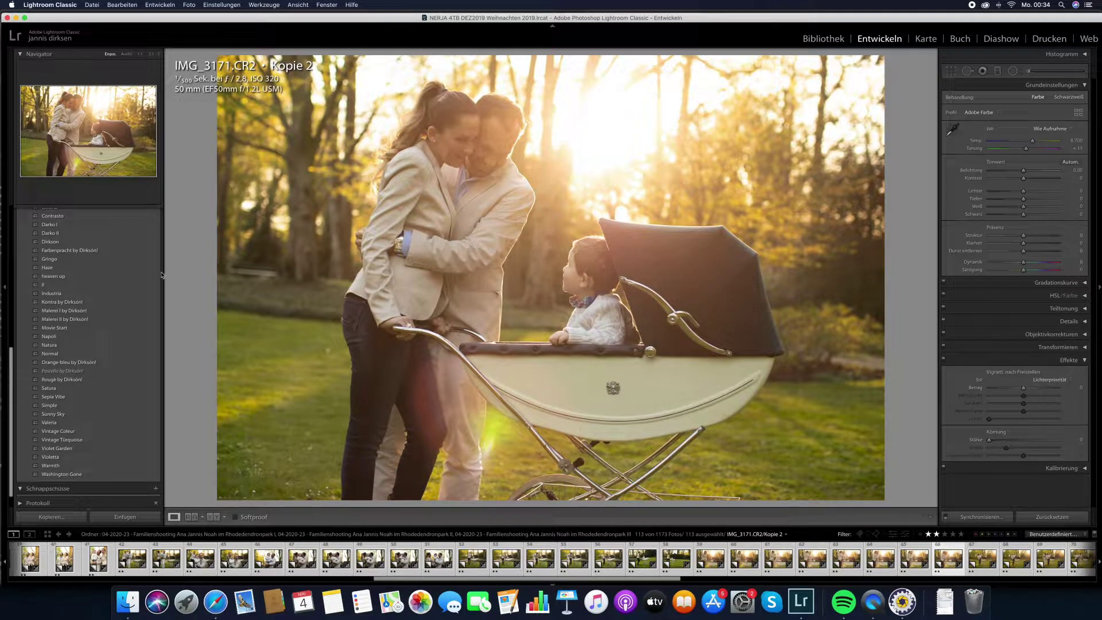
Step: Scroll the Presets panel previewing looks like Vintage Colour on IMG_3171, ending near Sepia Vibe
scroll(86, 272, "up", 3)
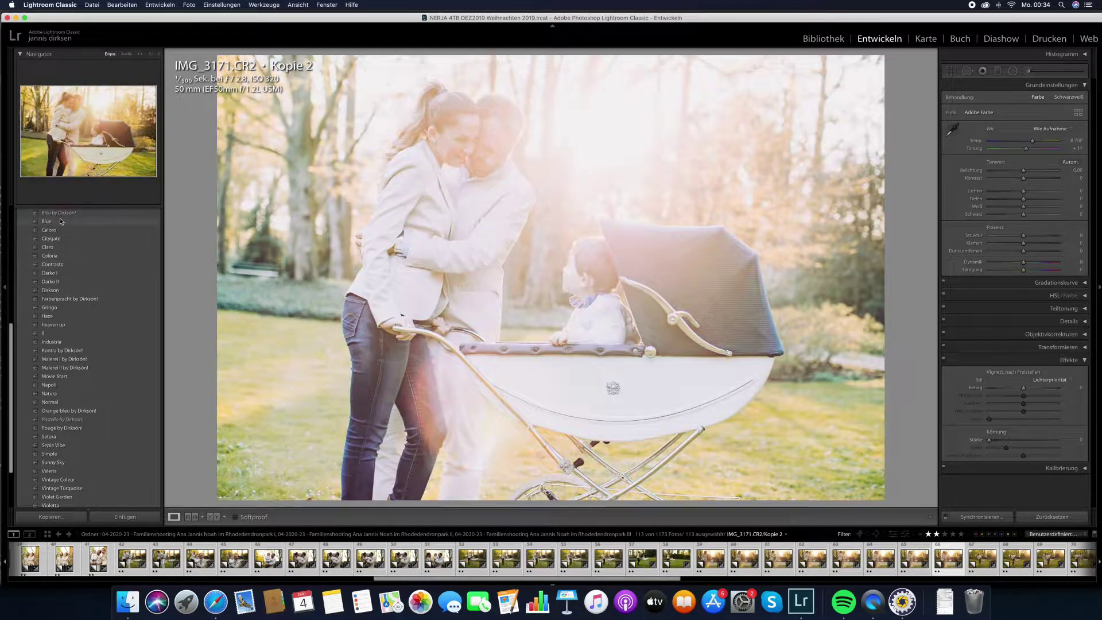
scroll(61, 222, "up", 1)
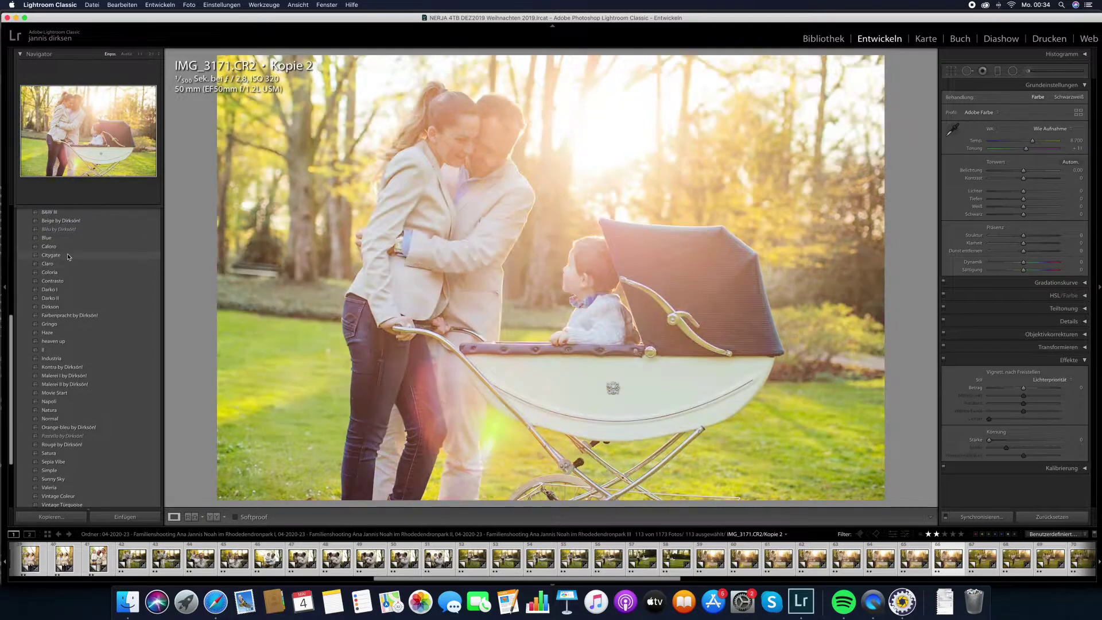
scroll(69, 248, "up", 3)
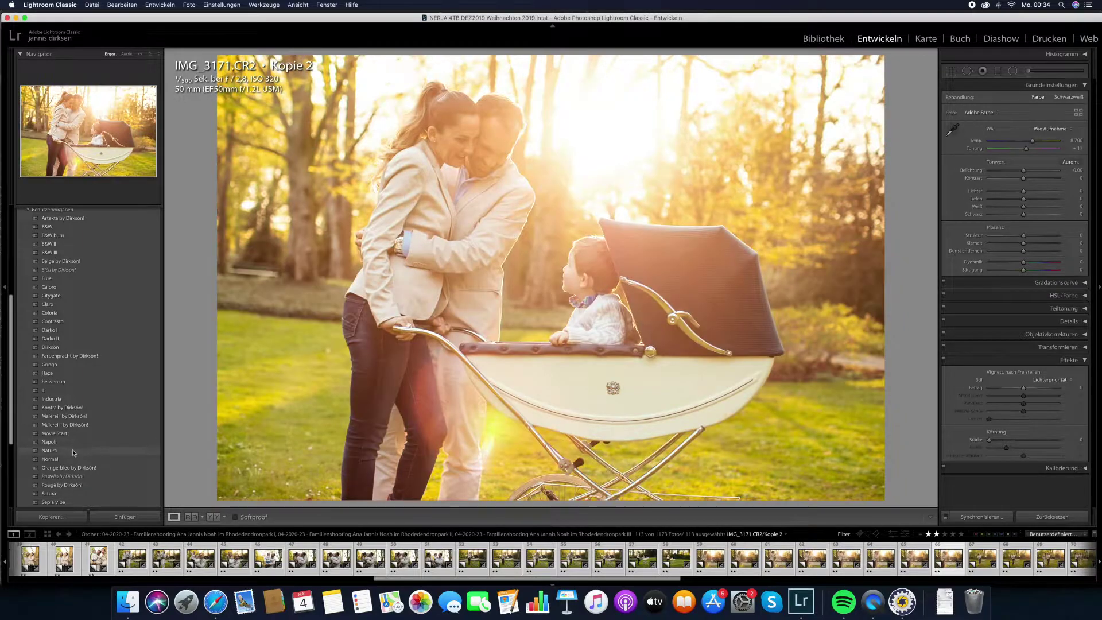
scroll(72, 445, "down", 5)
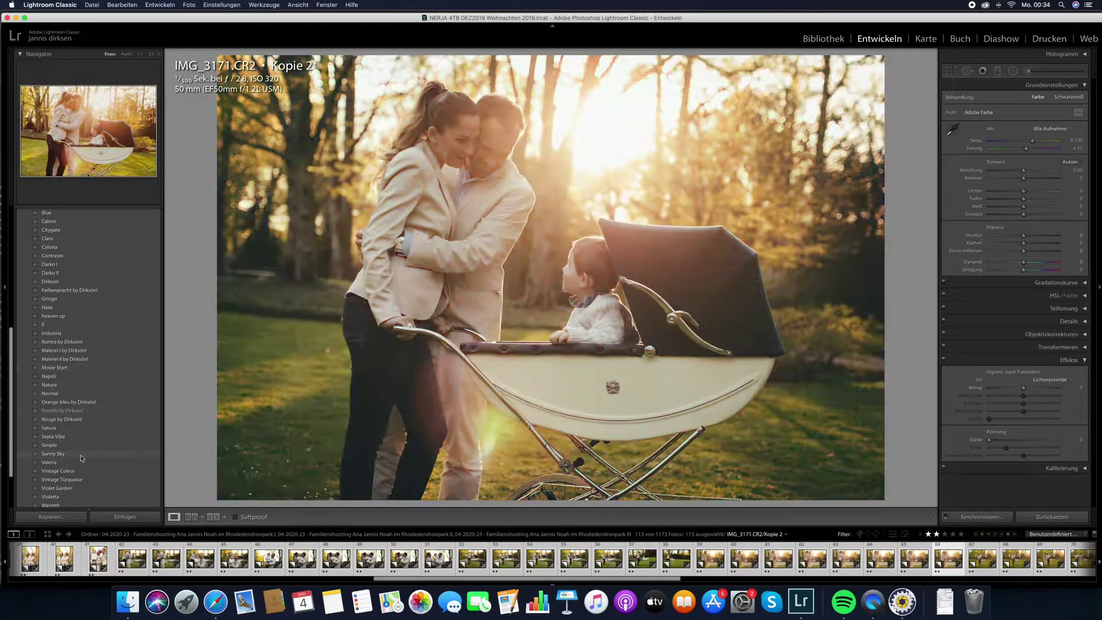
scroll(80, 467, "down", 1)
scroll(80, 465, "down", 2)
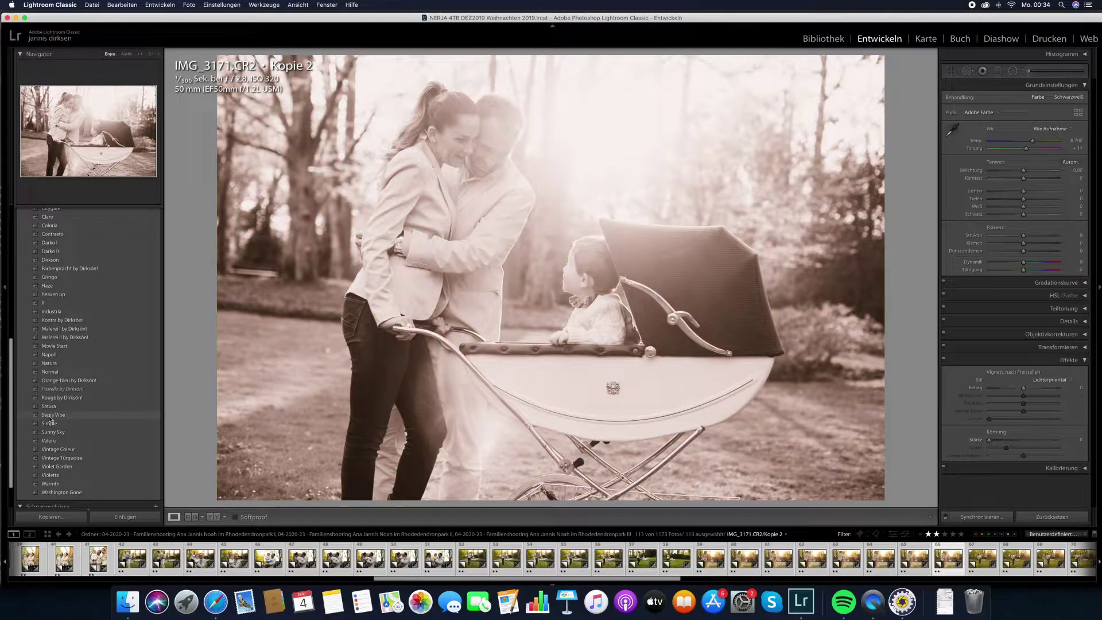
Step: Apply Sepia Vibe to IMG_3171 with exposure +0.40 and select filmstrip frames 66–77
left_click(52, 416)
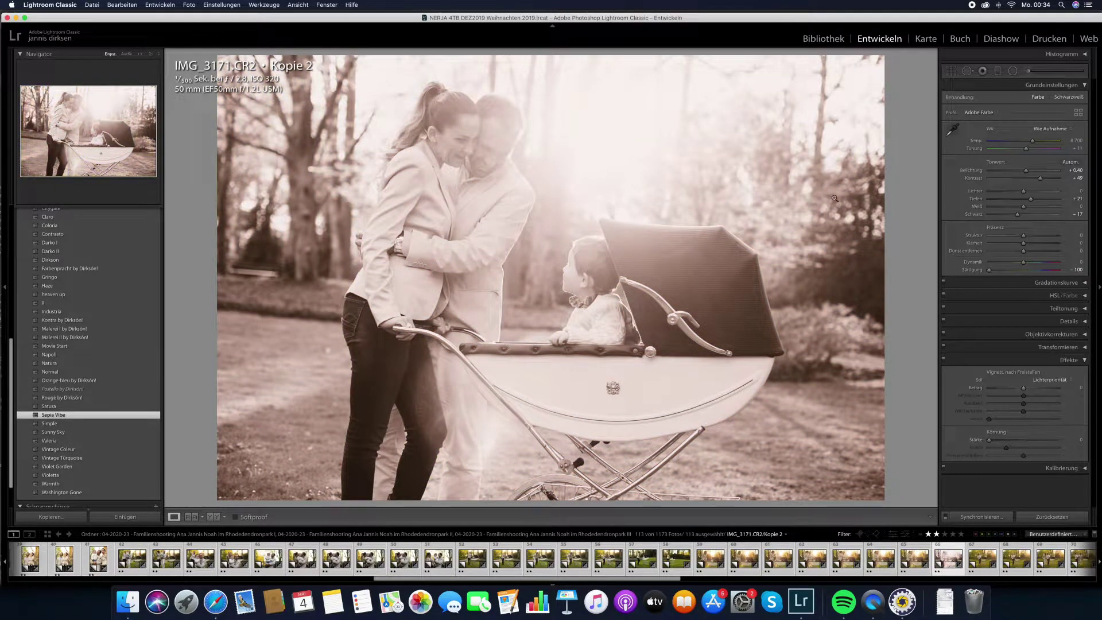
left_click_drag(1021, 172, 1022, 172)
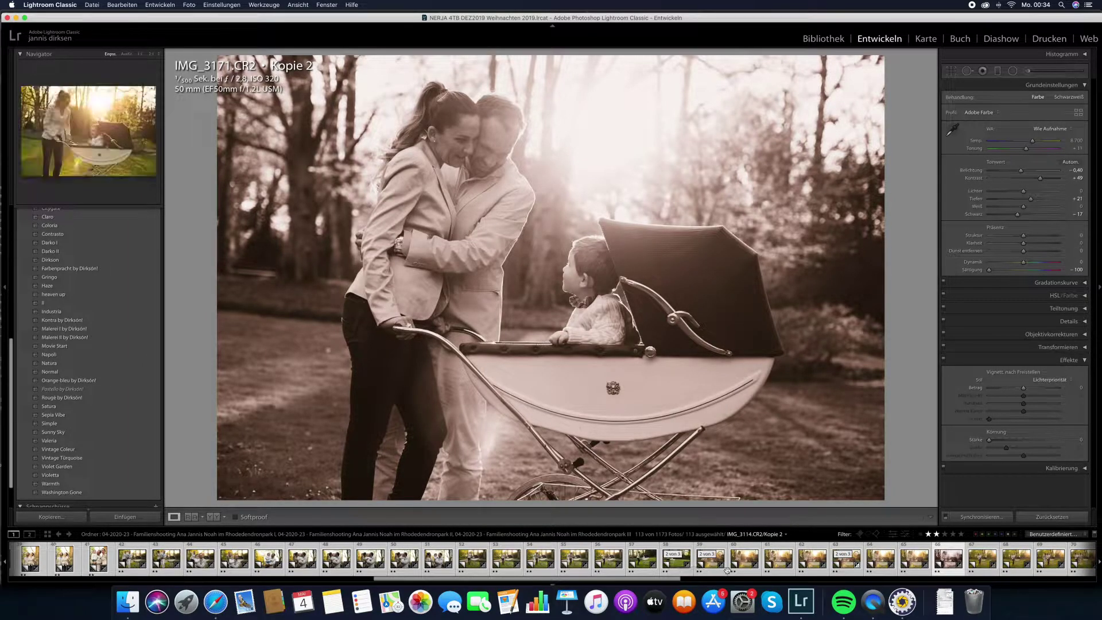
scroll(861, 558, "right", 5)
left_click(1031, 558, "shift")
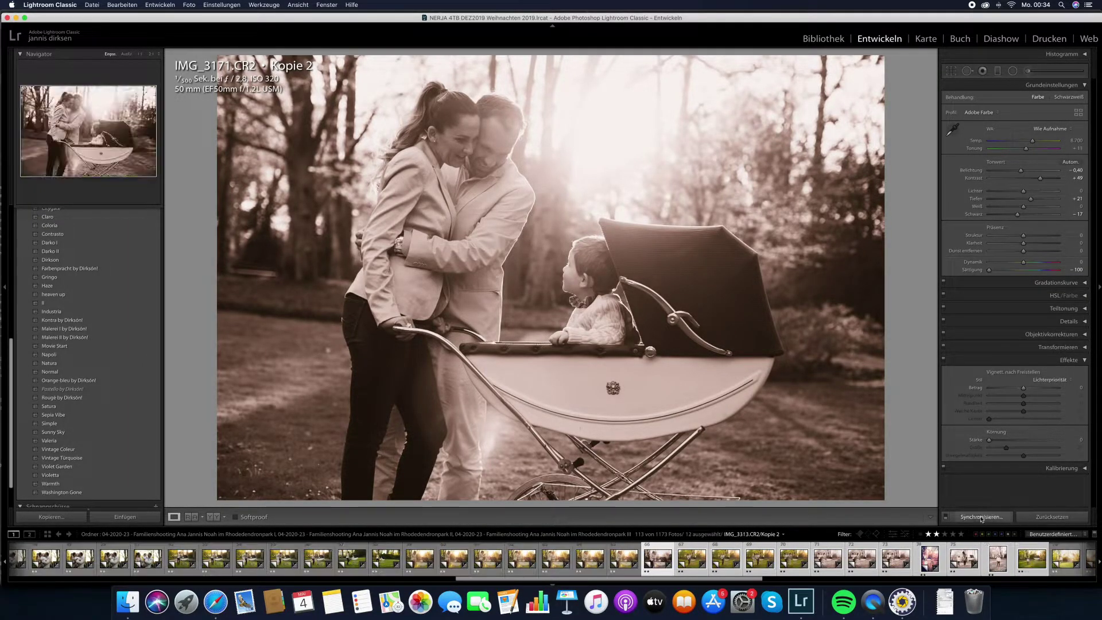
Step: Sync the Sepia Vibe settings to the twelve selected photos and view IMG_3198
left_click(983, 517)
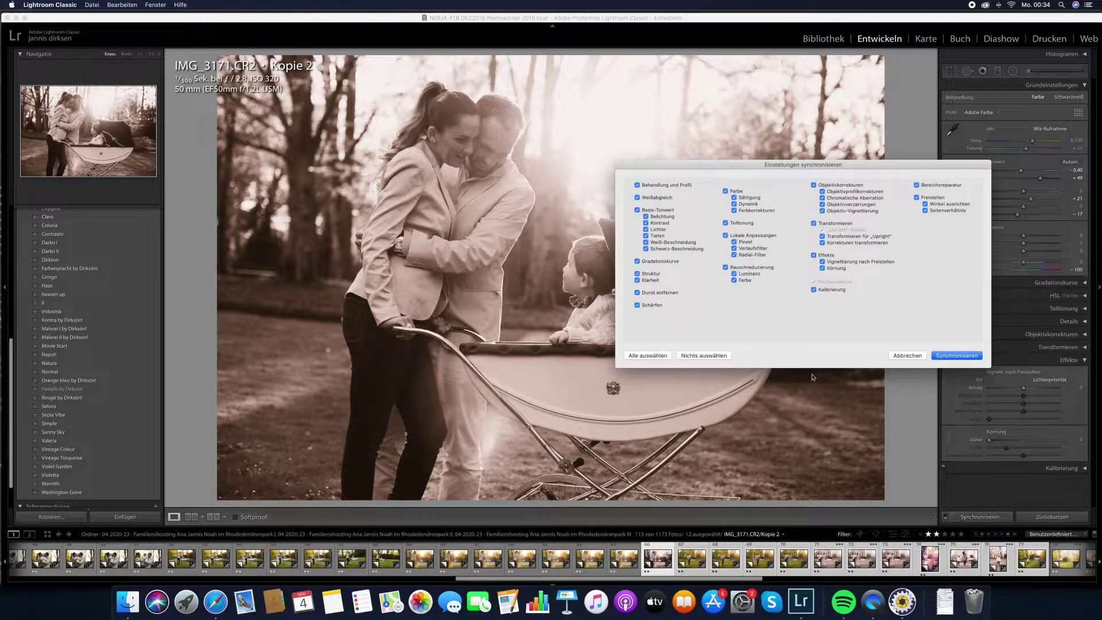
key("Return")
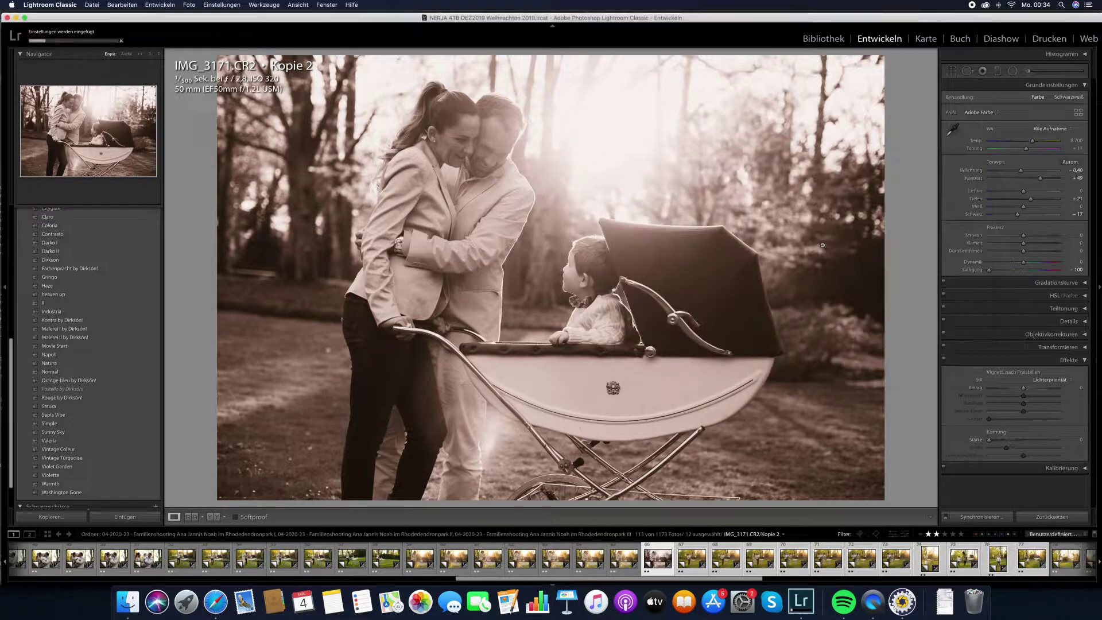
left_click(681, 561)
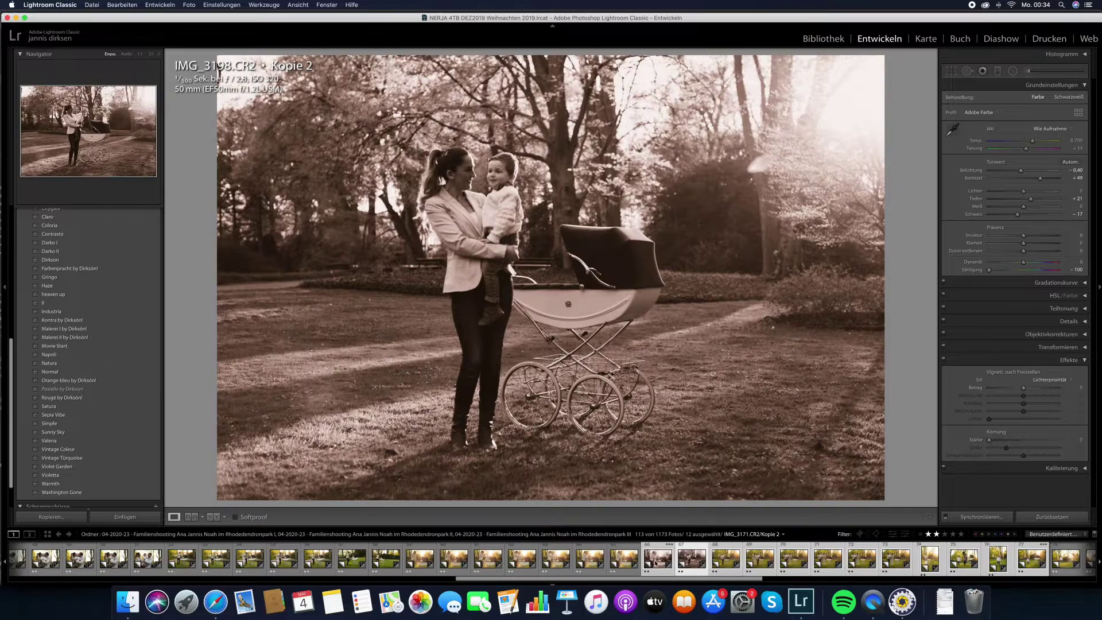
Step: Review the sepia photos from IMG_3222 to IMG_3342 and set IMG_3342's exposure to −0.10
key("Right")
key("Right")
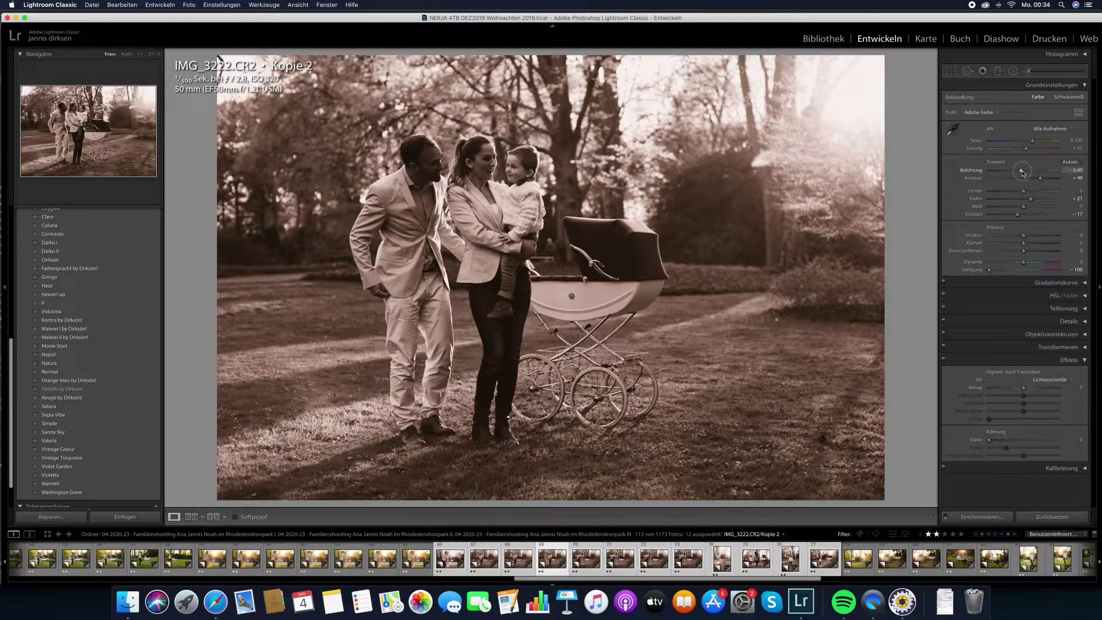
key("Right")
key("Right")
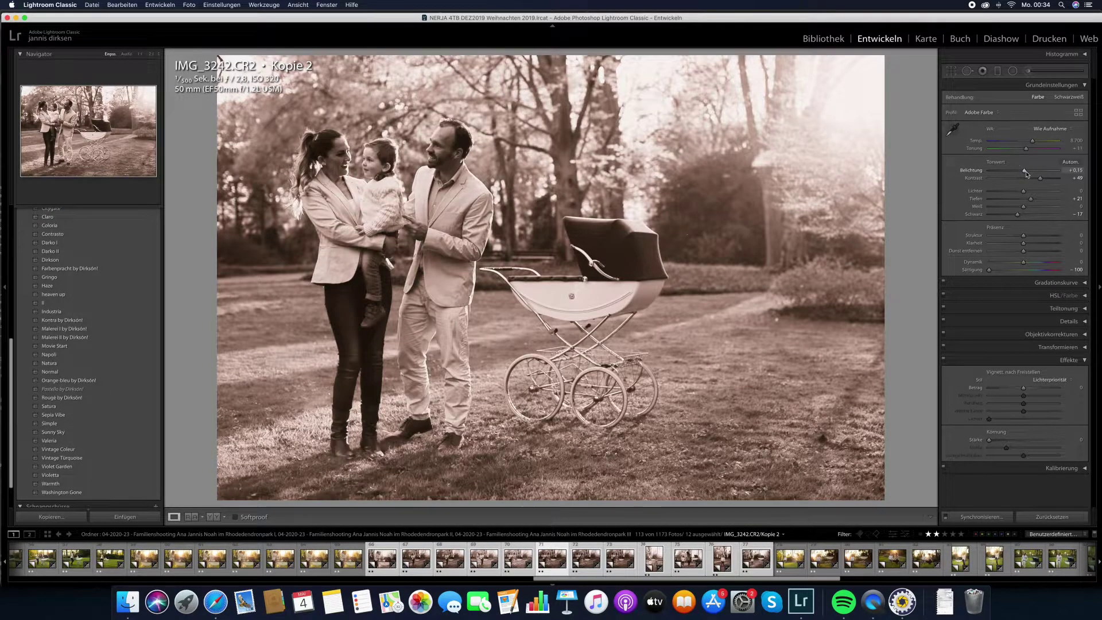
key("Right")
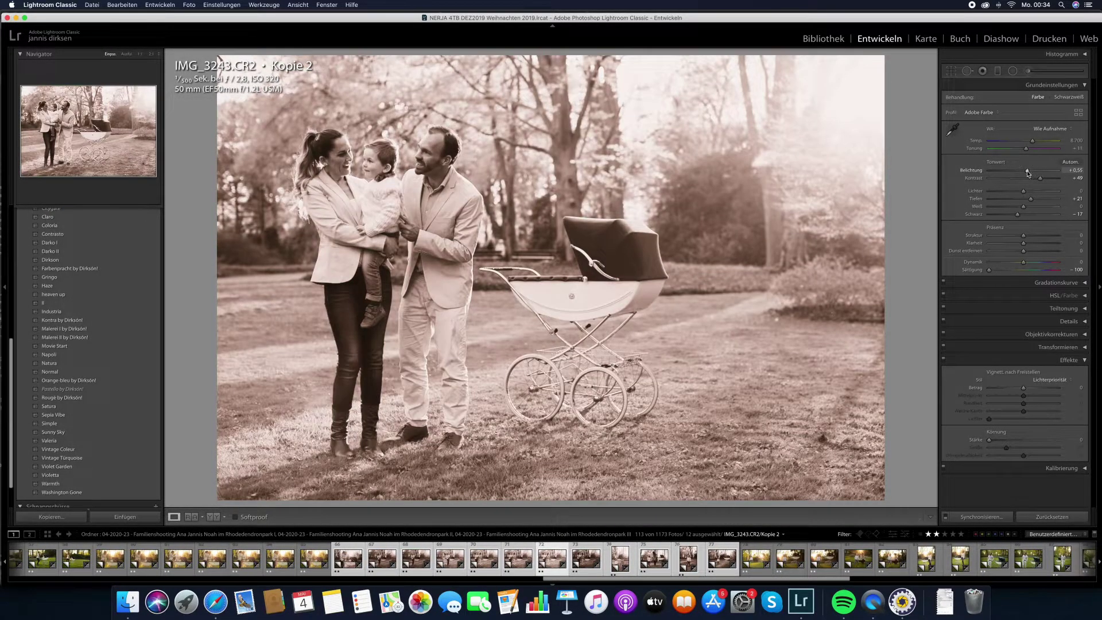
key("Right")
key("Right")
key("Right")
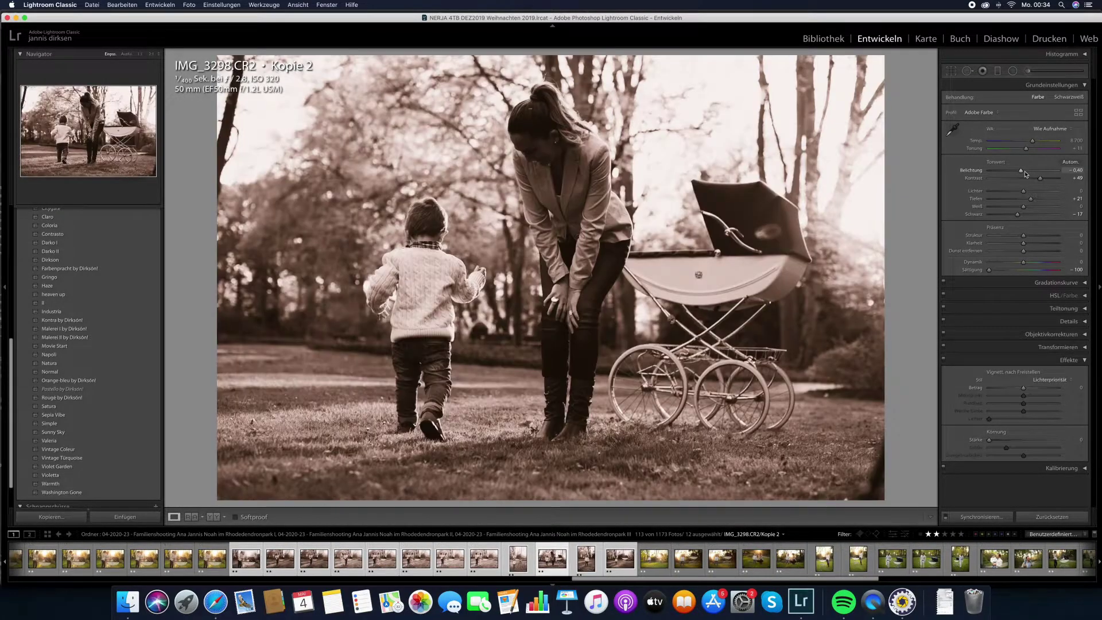
key("Right")
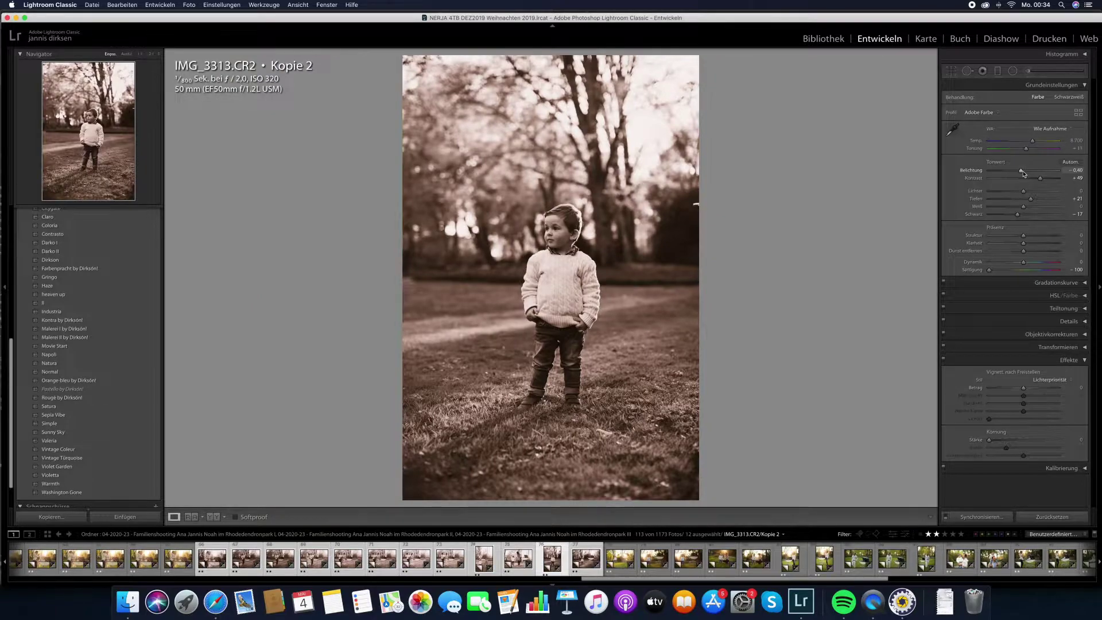
key("Right")
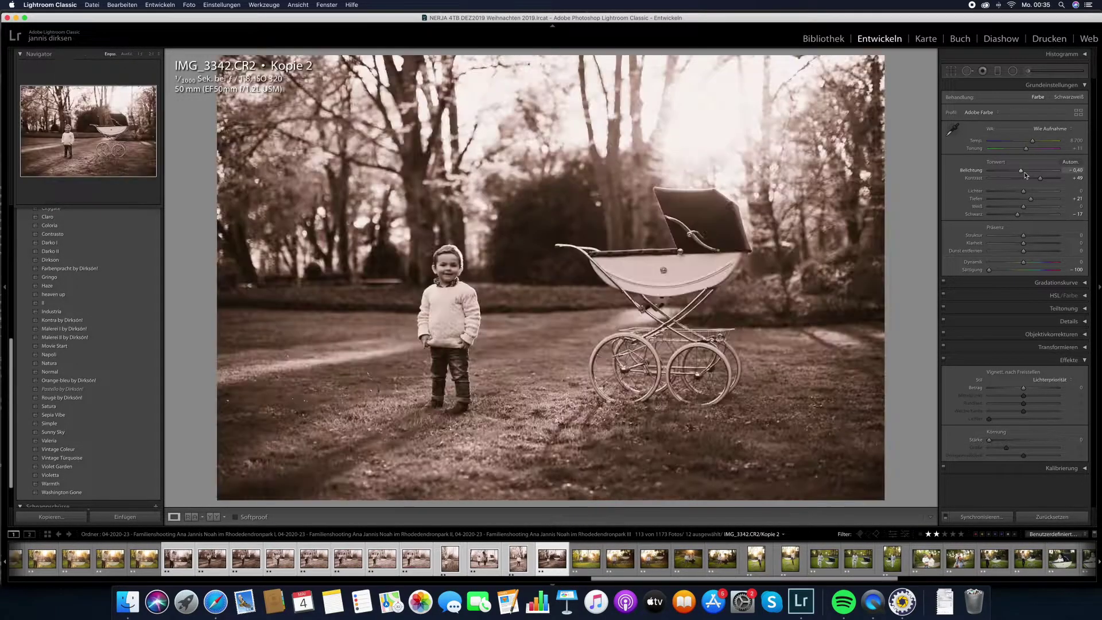
left_click_drag(1026, 175, 1027, 175)
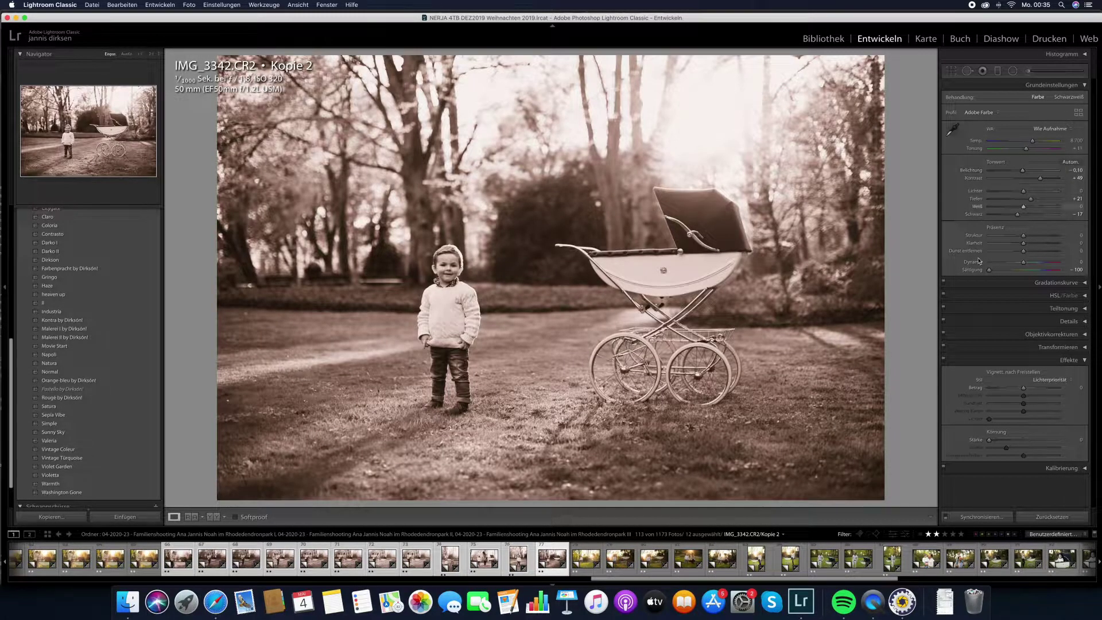
Step: Select photos 77 through 93 and sync the sepia settings to all 17
scroll(965, 560, "down", 2)
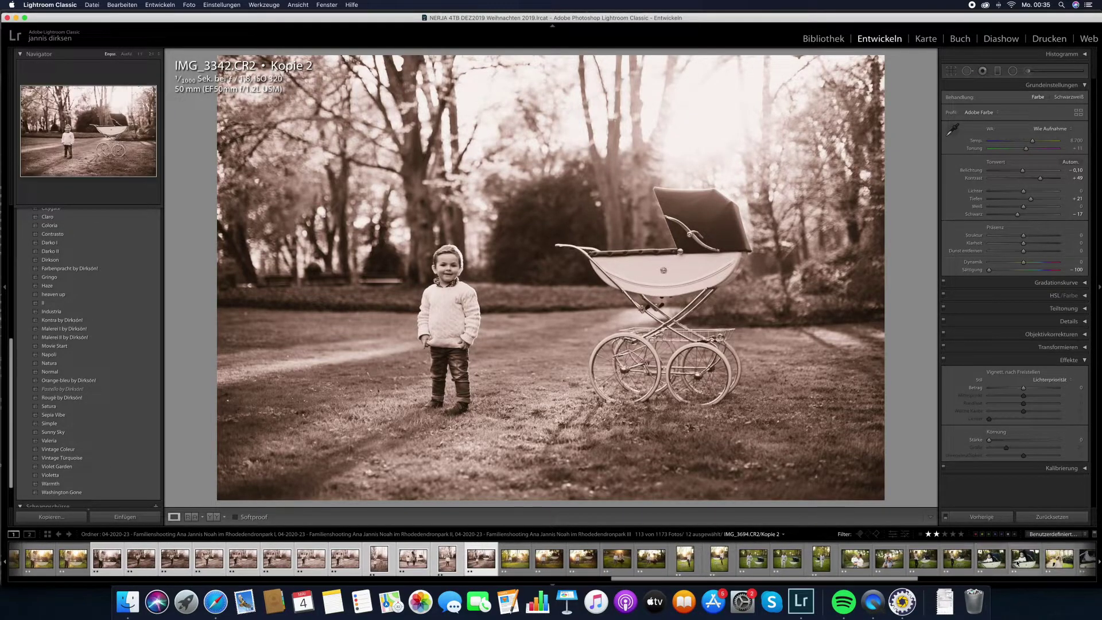
left_click(1017, 564, "shift")
left_click(980, 516)
key("Return")
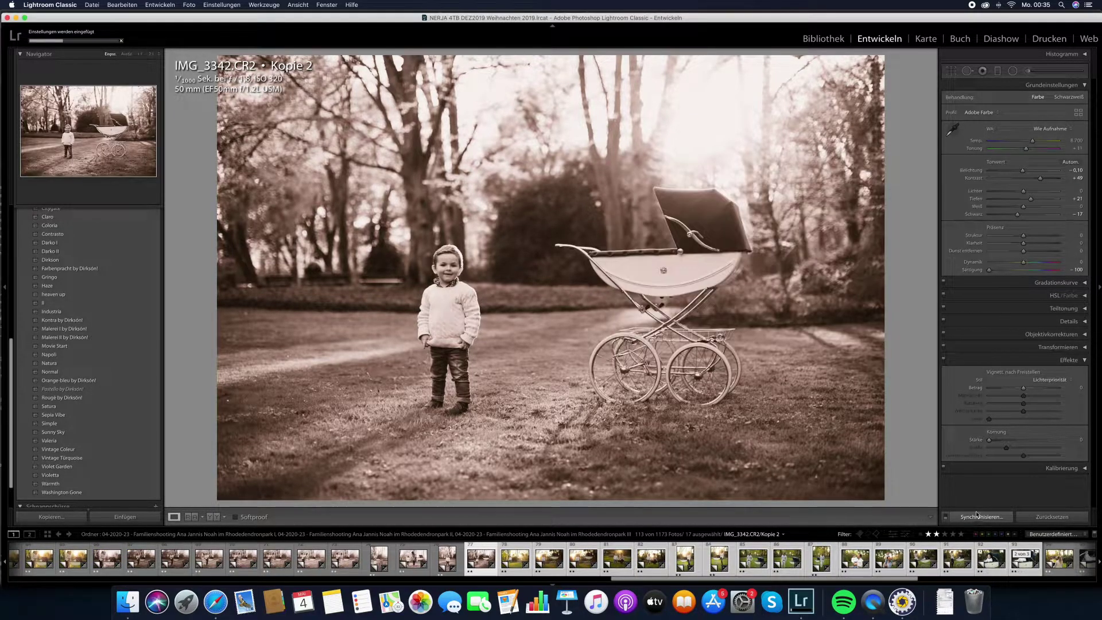
Step: Review photos IMG_3353 through IMG_3551, then brighten IMG_3569's exposure to +0.20
key("Right")
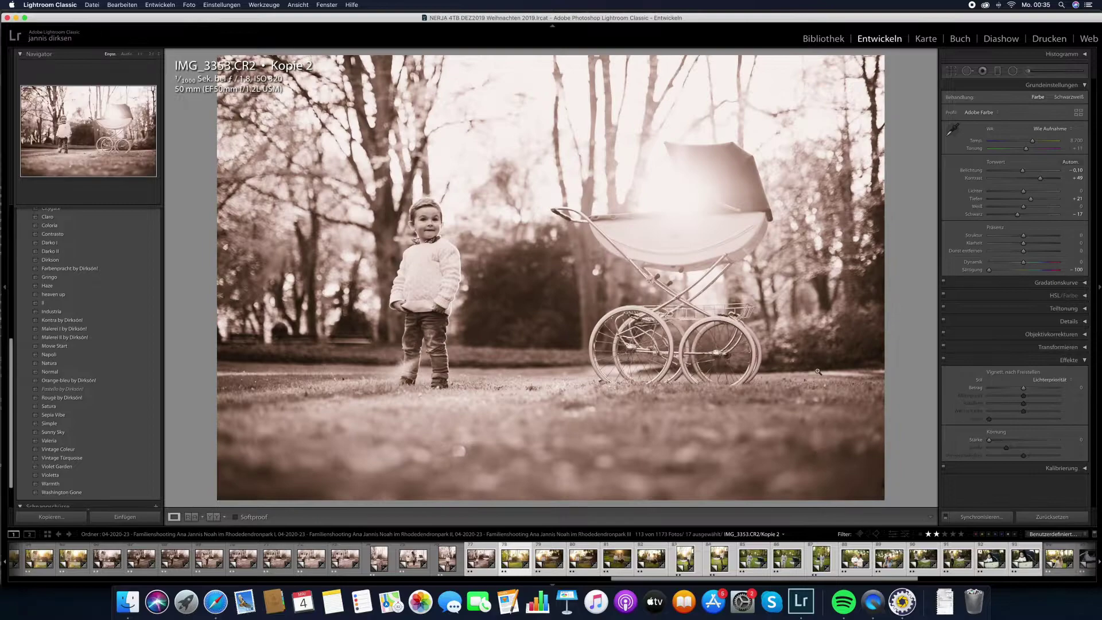
key("Right")
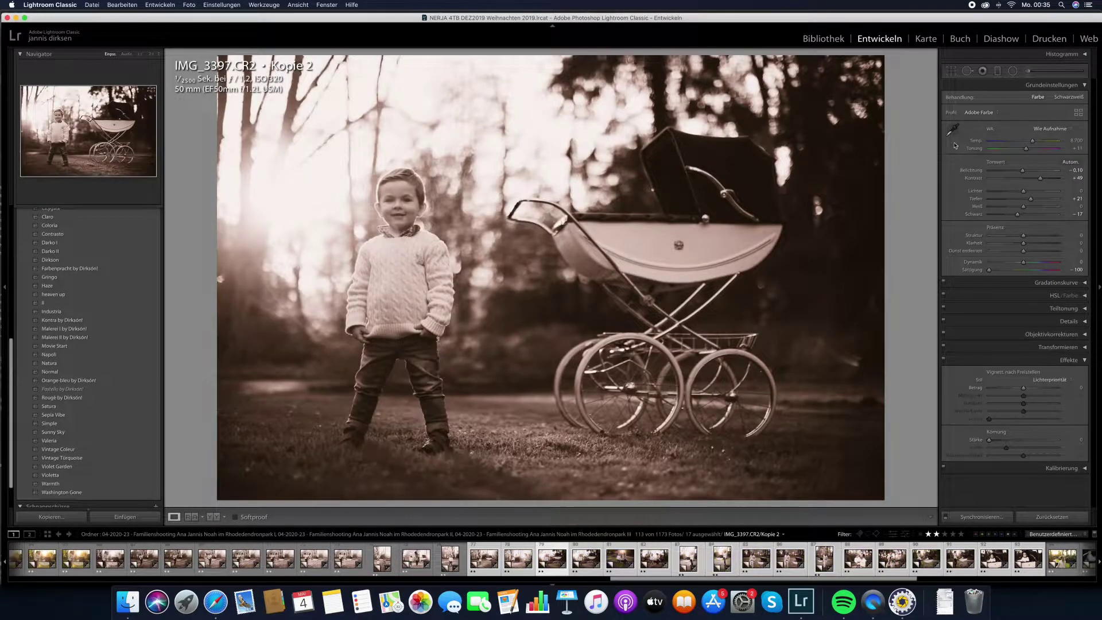
key("Right")
key("Right")
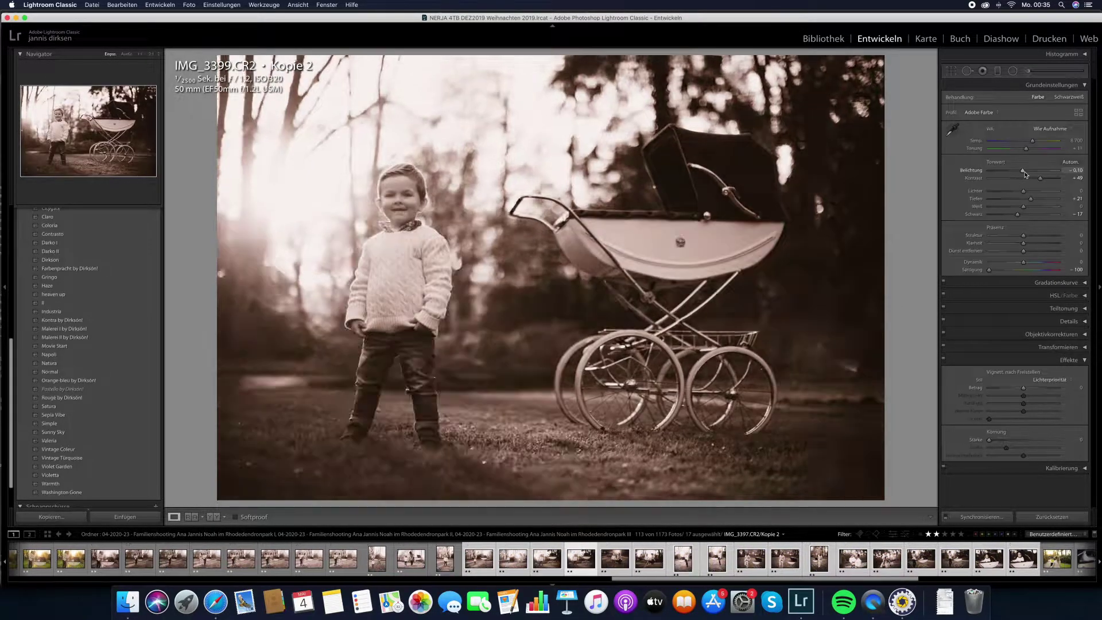
key("Right")
key("Right")
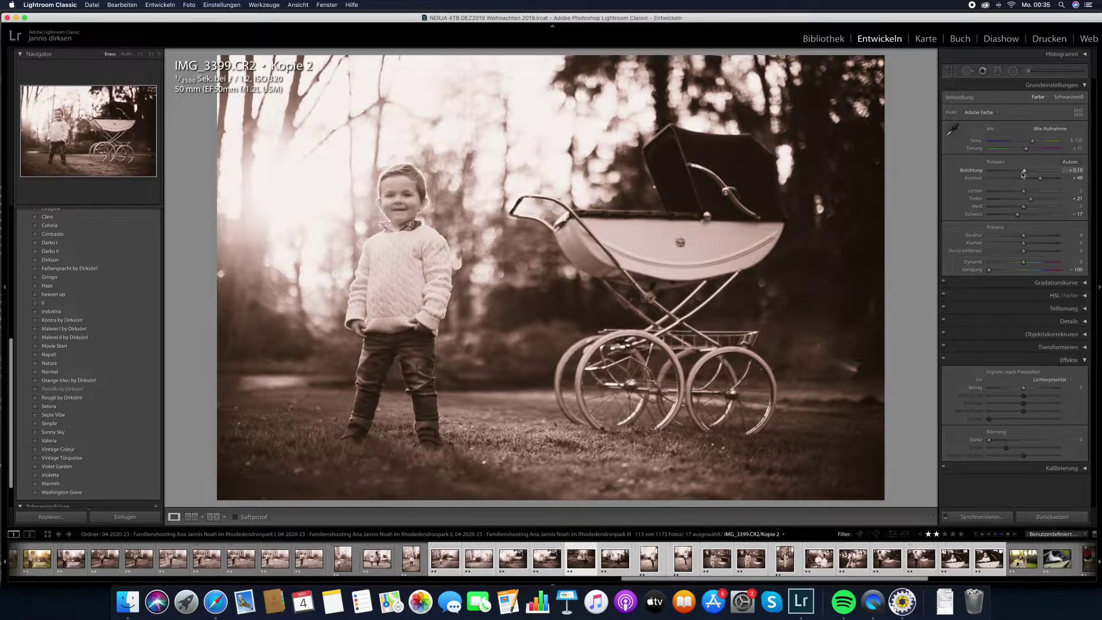
key("Right")
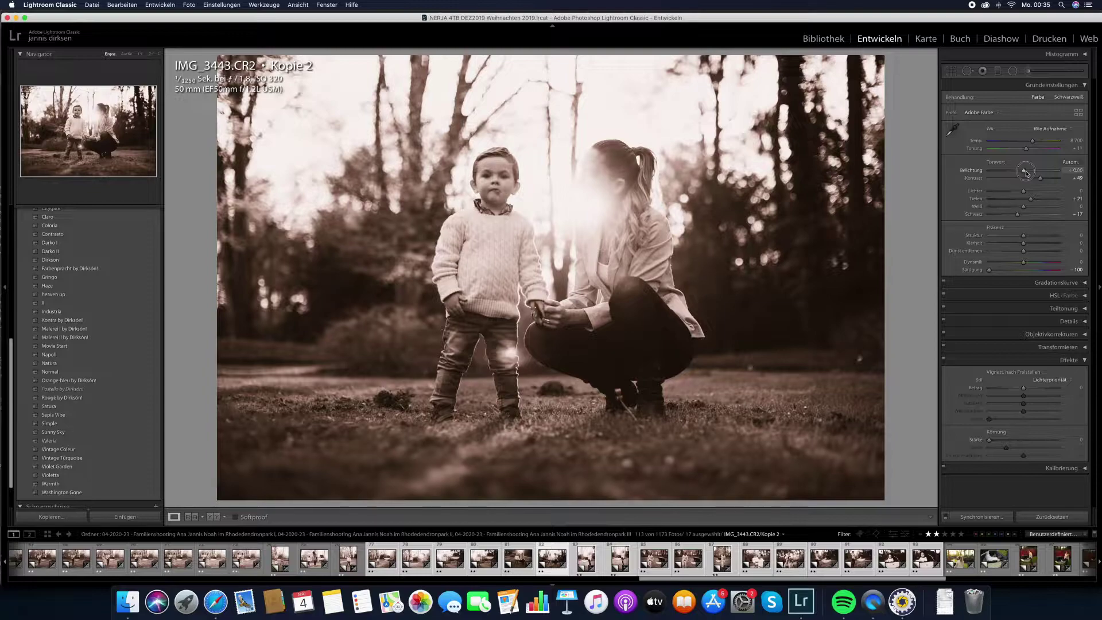
key("Right")
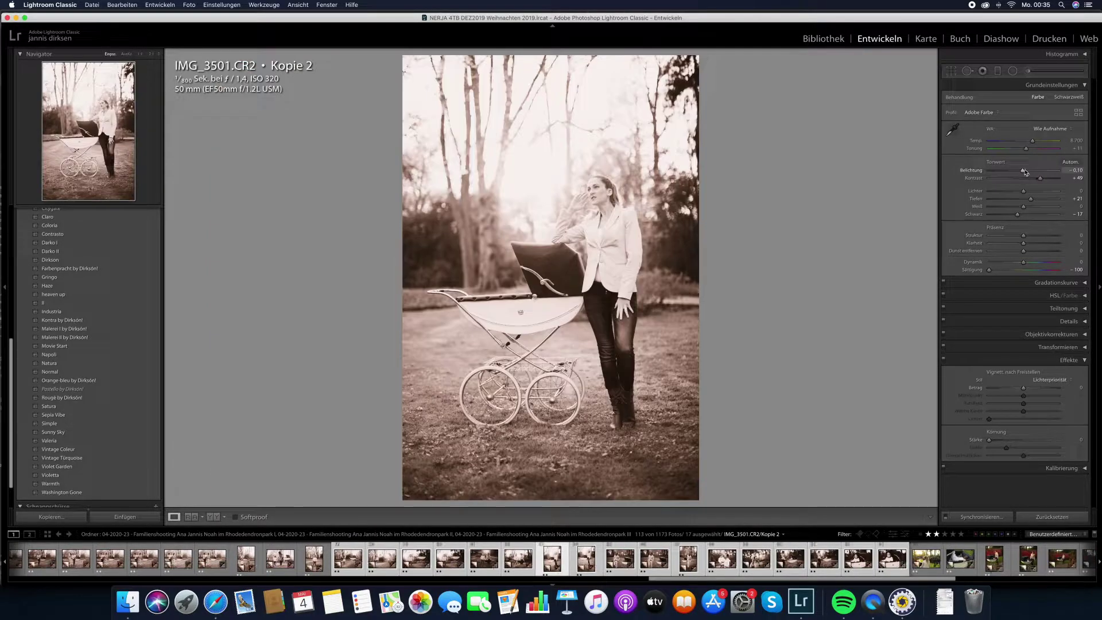
key("Right")
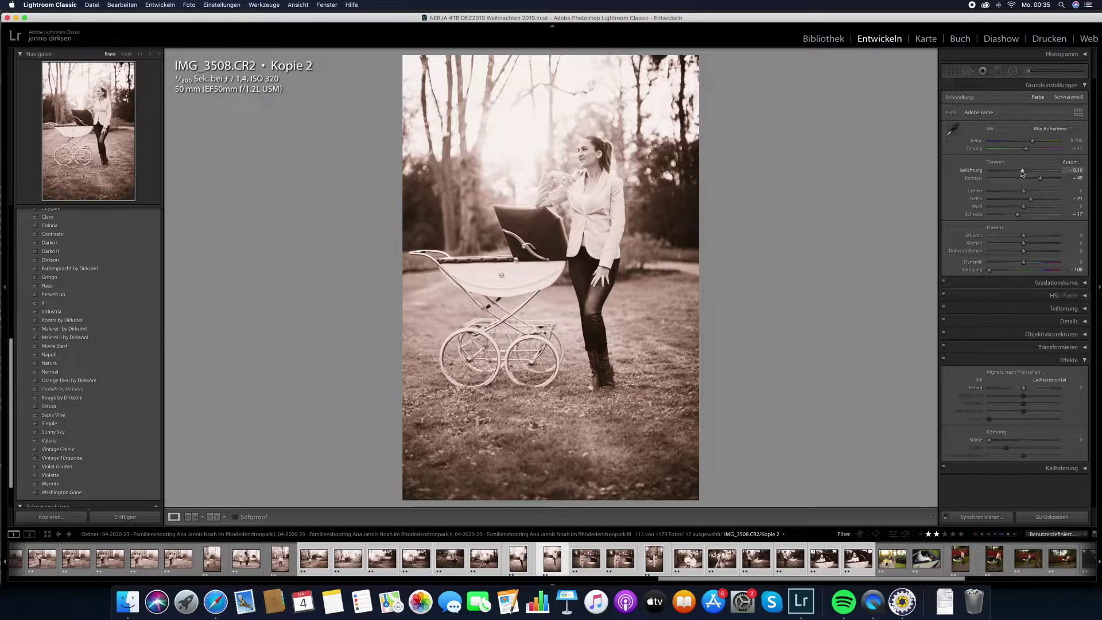
key("Right")
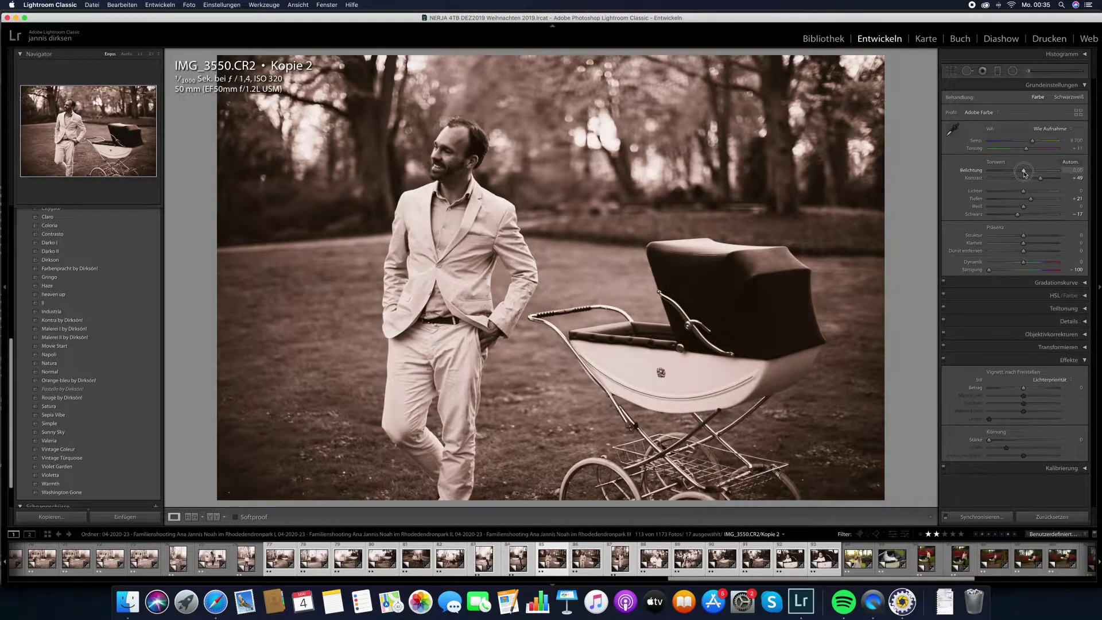
key("Right")
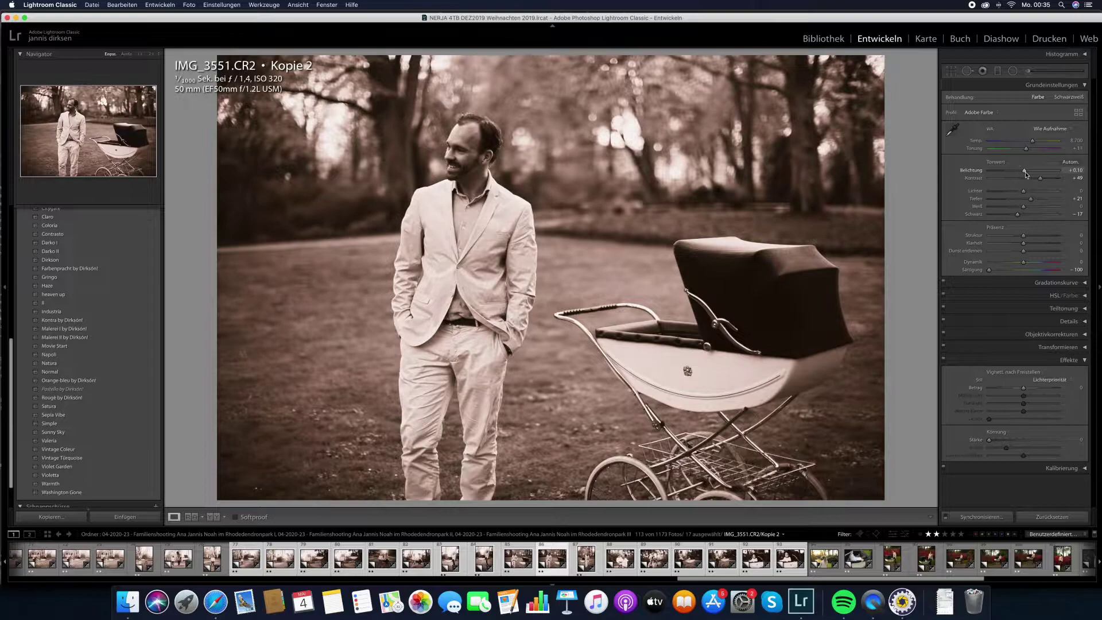
key("Right")
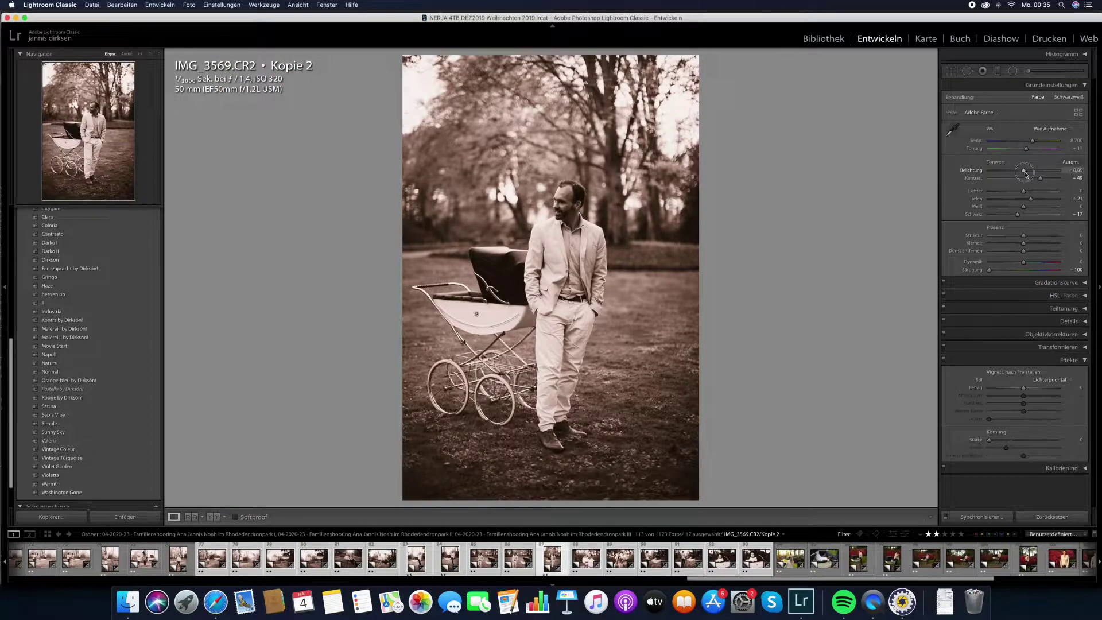
left_click_drag(1026, 173, 1028, 174)
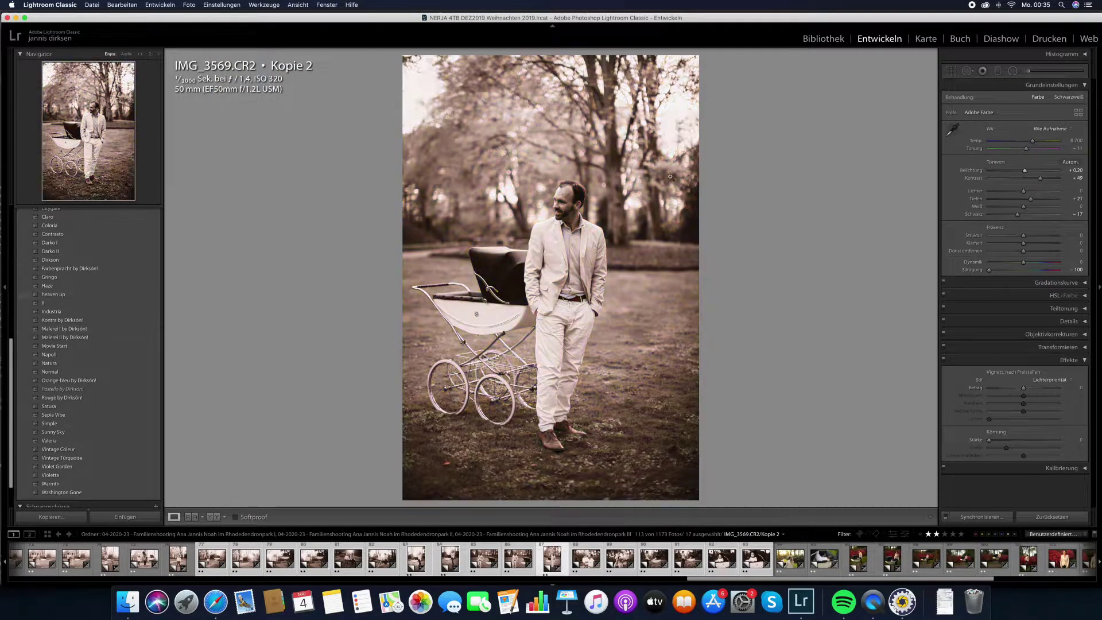
Step: Set IMG_3672's exposure to +0.30, straighten it slightly, then advance to IMG_3684
key("Right")
key("Right")
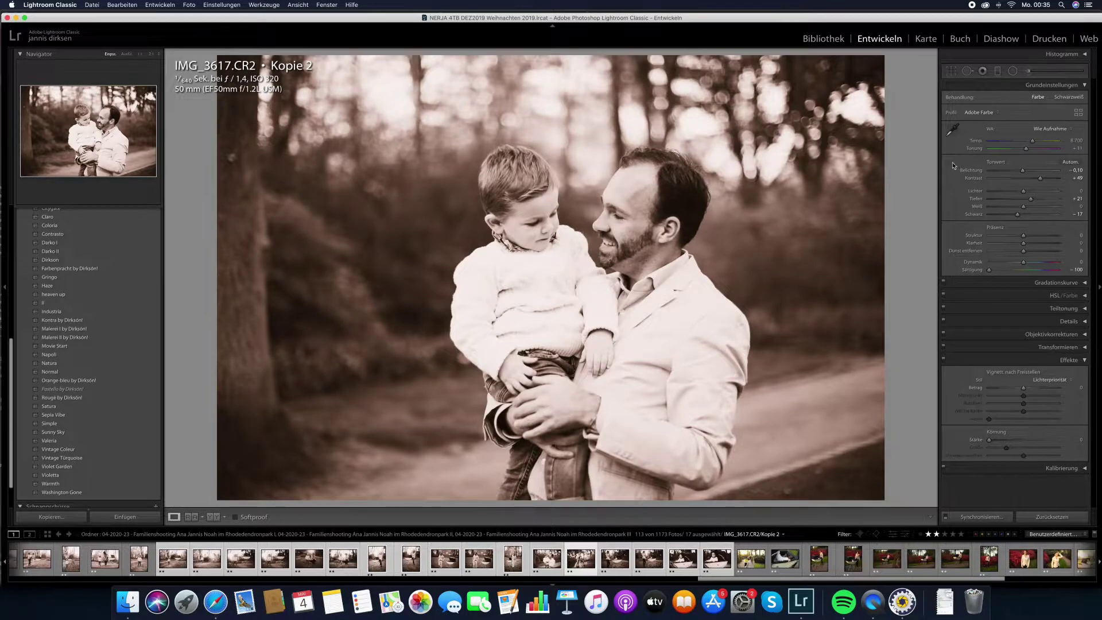
key("Right")
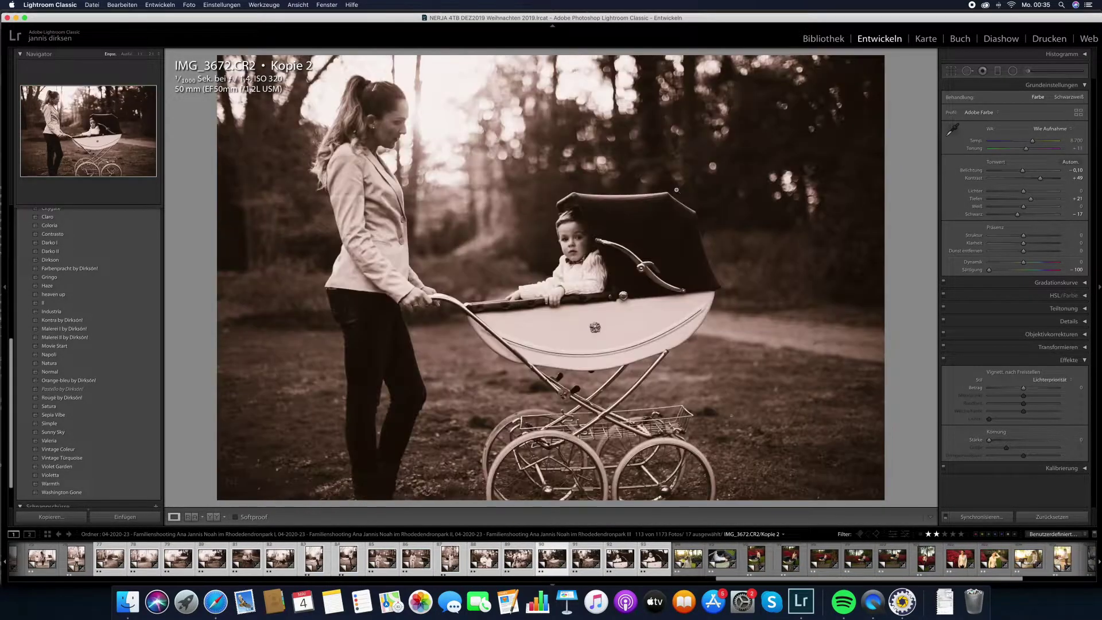
left_click_drag(1026, 174, 1030, 174)
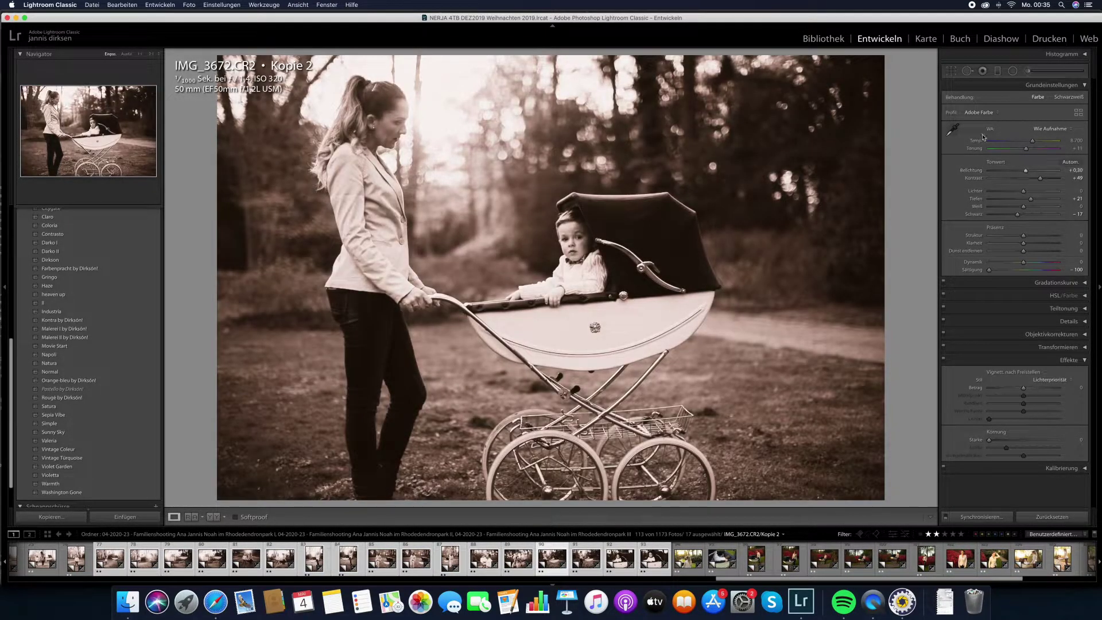
left_click(950, 70)
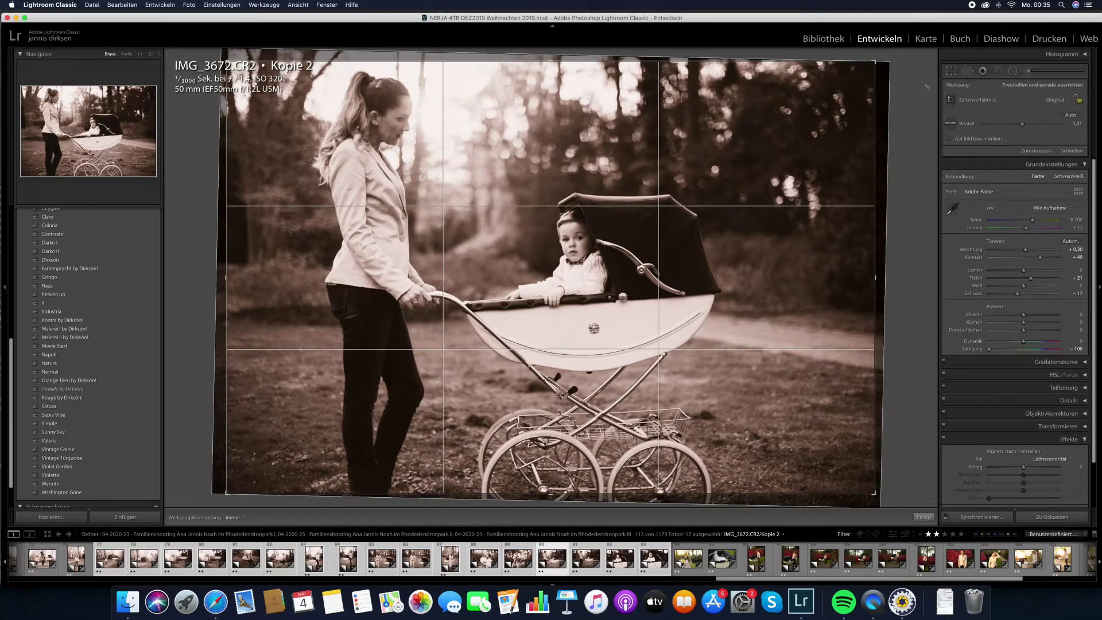
key("Return")
key("Right")
key("Right")
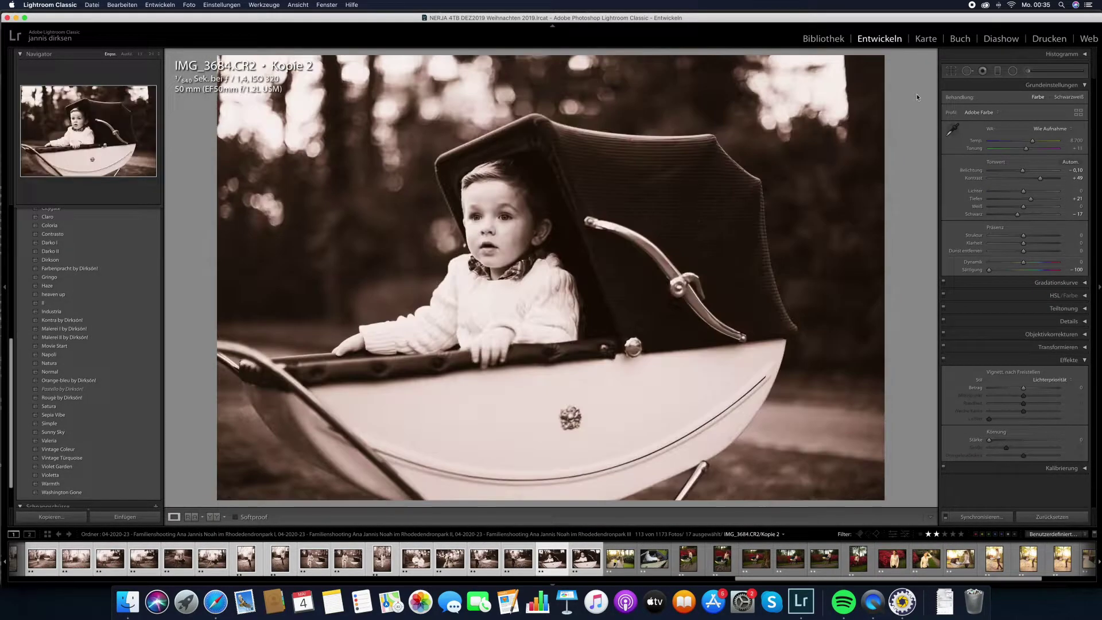
key("Right")
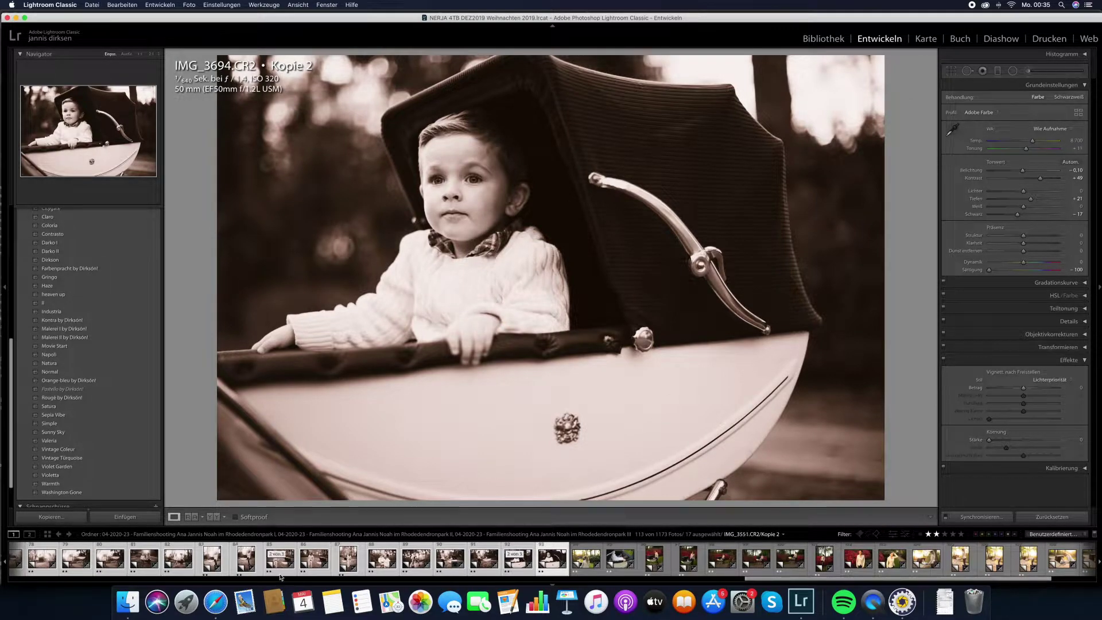
Step: Extend the filmstrip selection to 30 park photos and preview Movie Start in the Presets panel
scroll(392, 567, "down", 1)
scroll(391, 567, "up", 5)
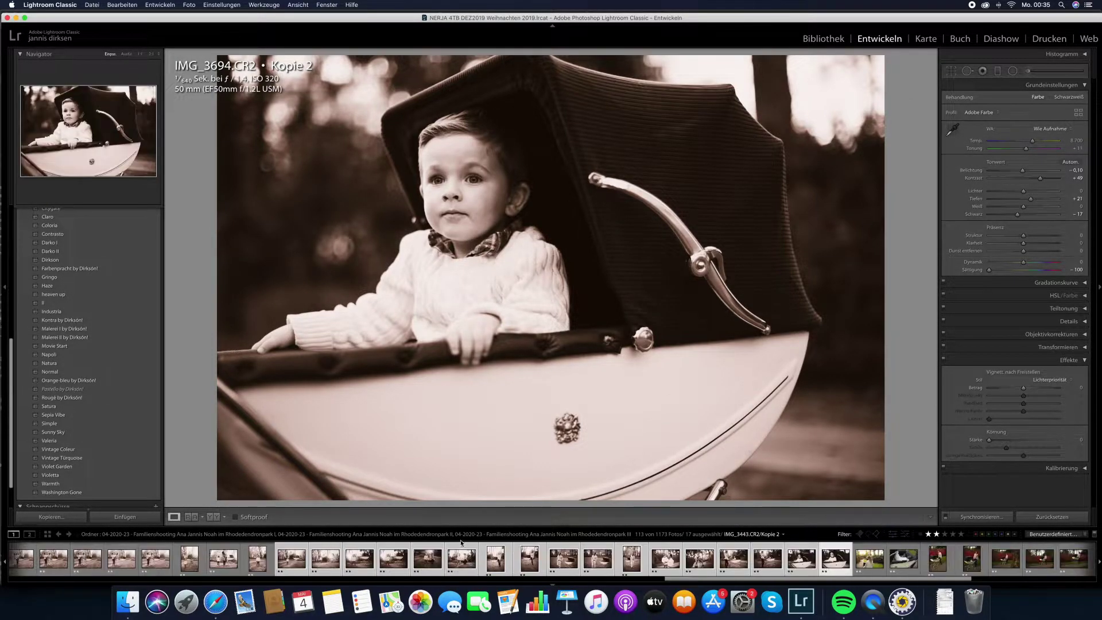
scroll(242, 562, "up", 5)
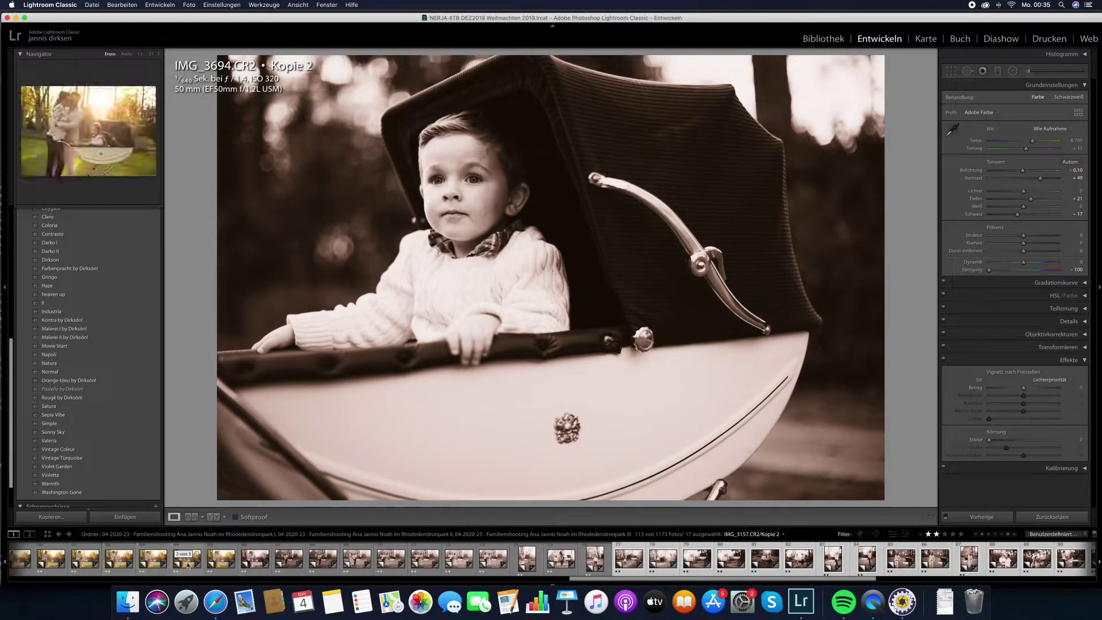
left_click(244, 562, "shift")
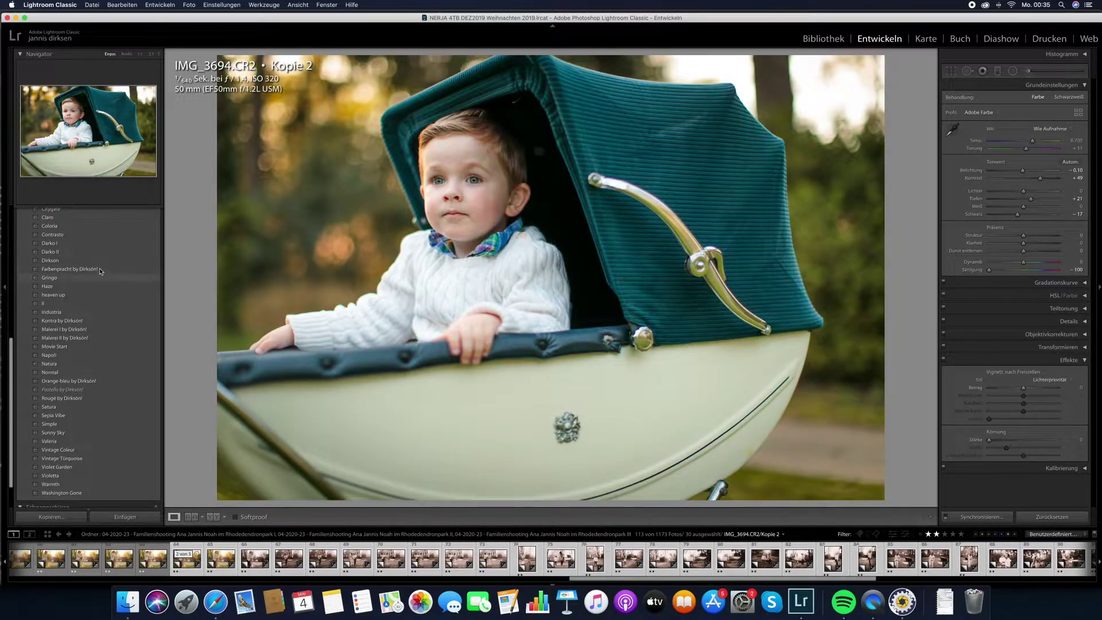
scroll(99, 259, "up", 3)
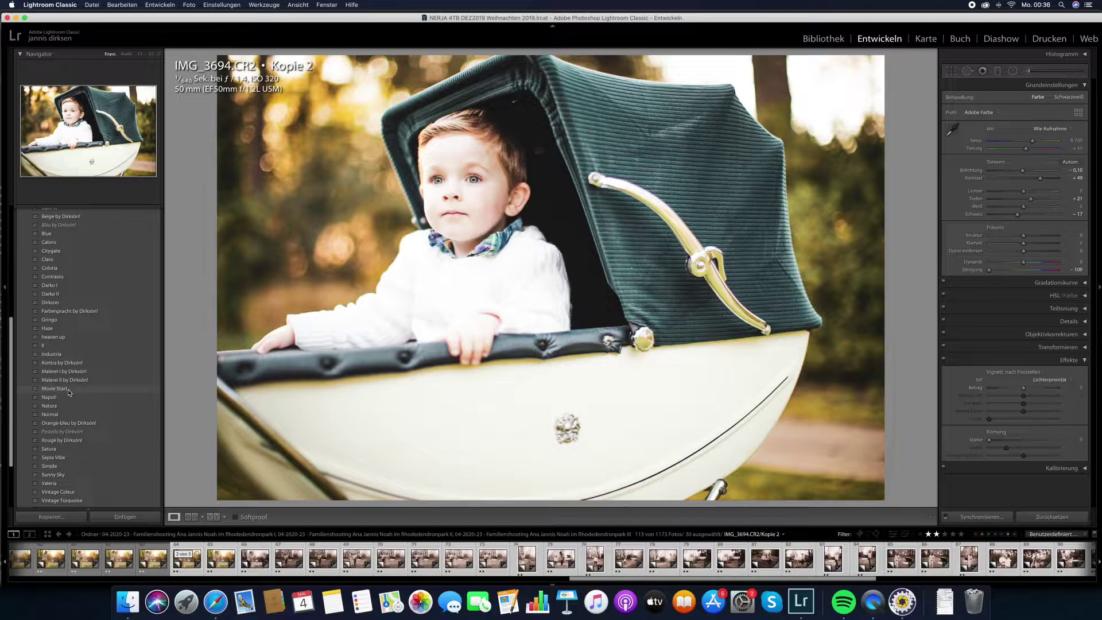
Step: Apply Movie Start with slightly lower exposure and sync it to all 30 selected photos
left_click(69, 389)
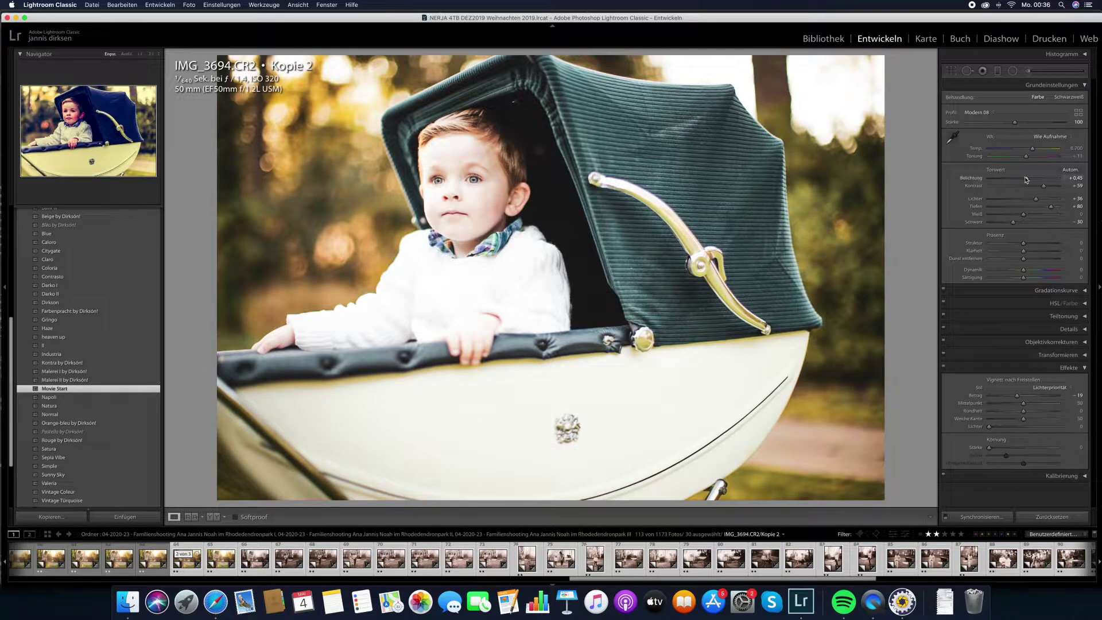
left_click_drag(1026, 179, 1024, 182)
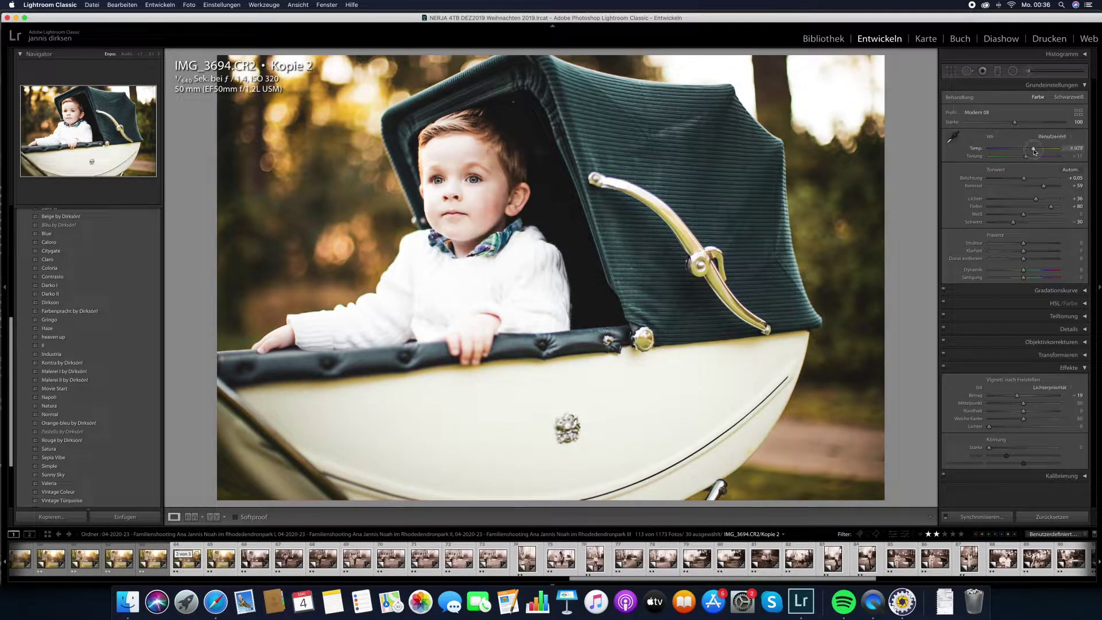
left_click(975, 518)
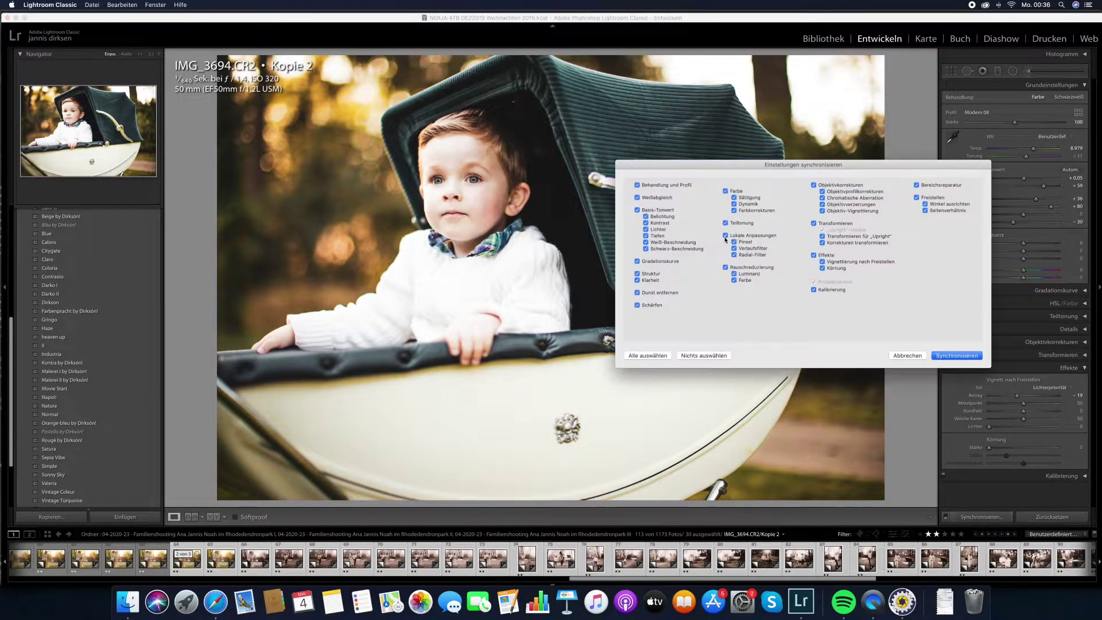
key("Return")
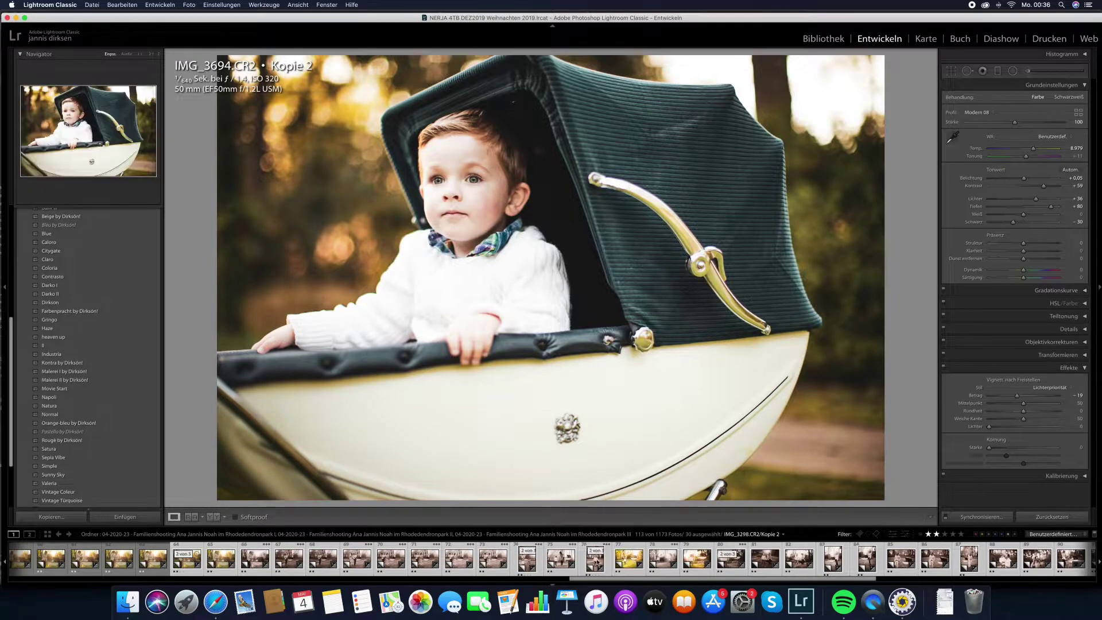
Step: Open IMG_3157, then move to IMG_3171 and straighten its horizon with the crop tool
left_click(186, 558)
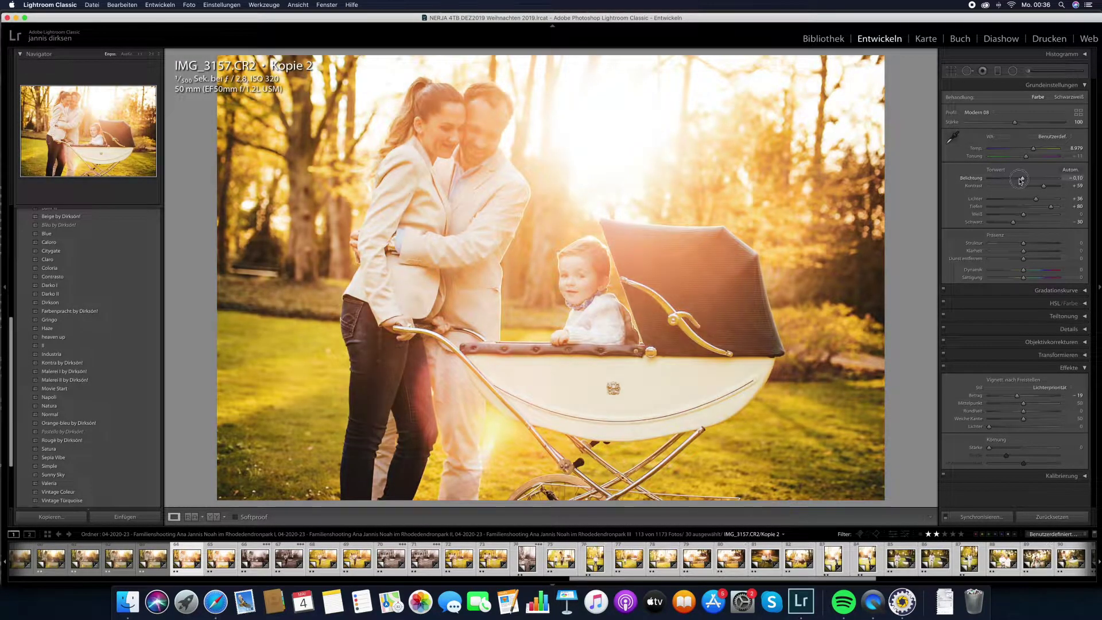
key("Right")
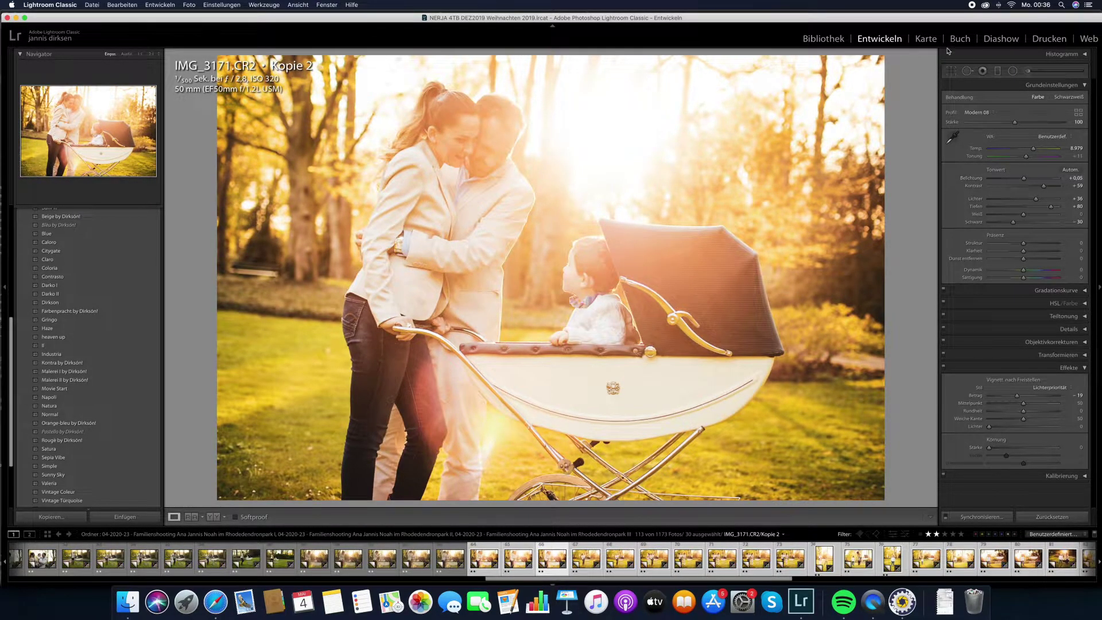
left_click(950, 75)
left_click(1007, 169)
key("Return")
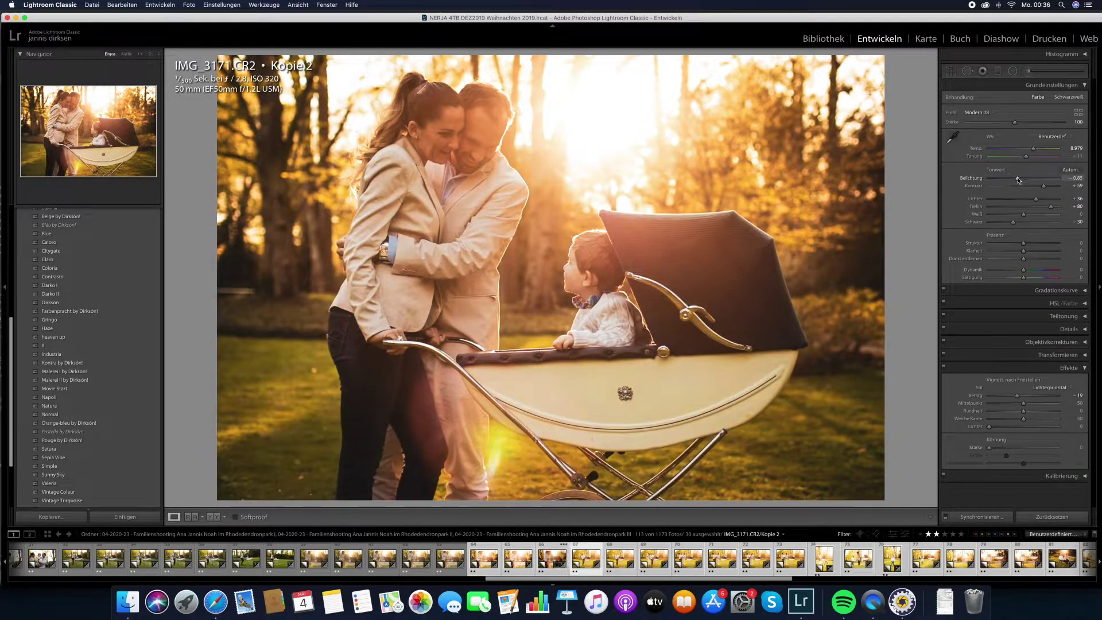
Step: Slightly brighten IMG_3198, warm the next family photo's temperature, and sync the adjustments
key("Right")
left_click_drag(1018, 180, 1020, 181)
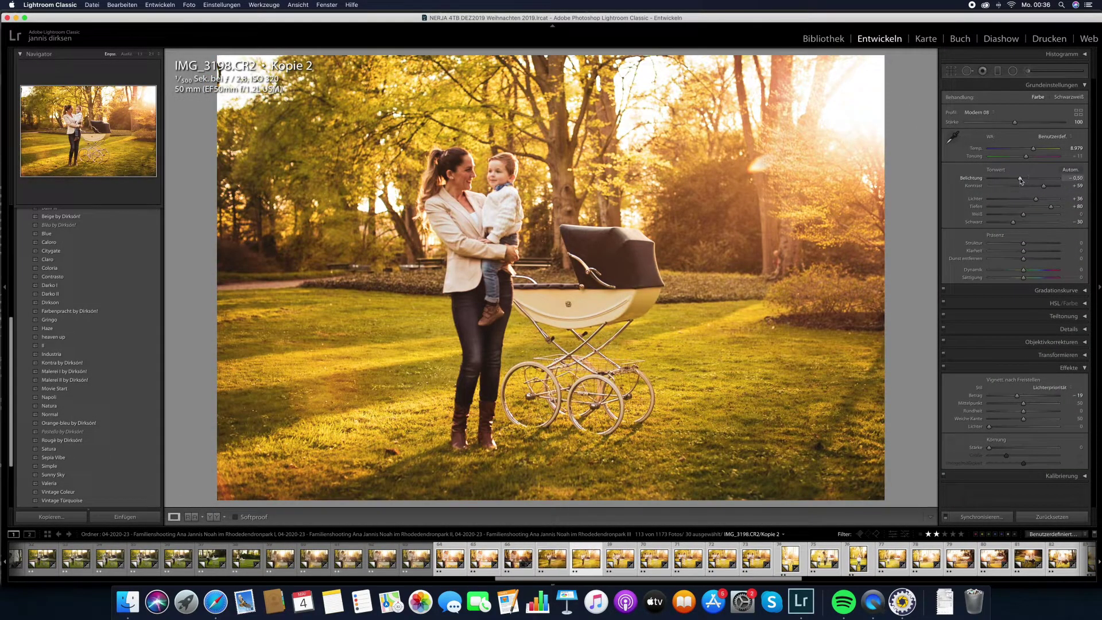
key("Right")
key("Right")
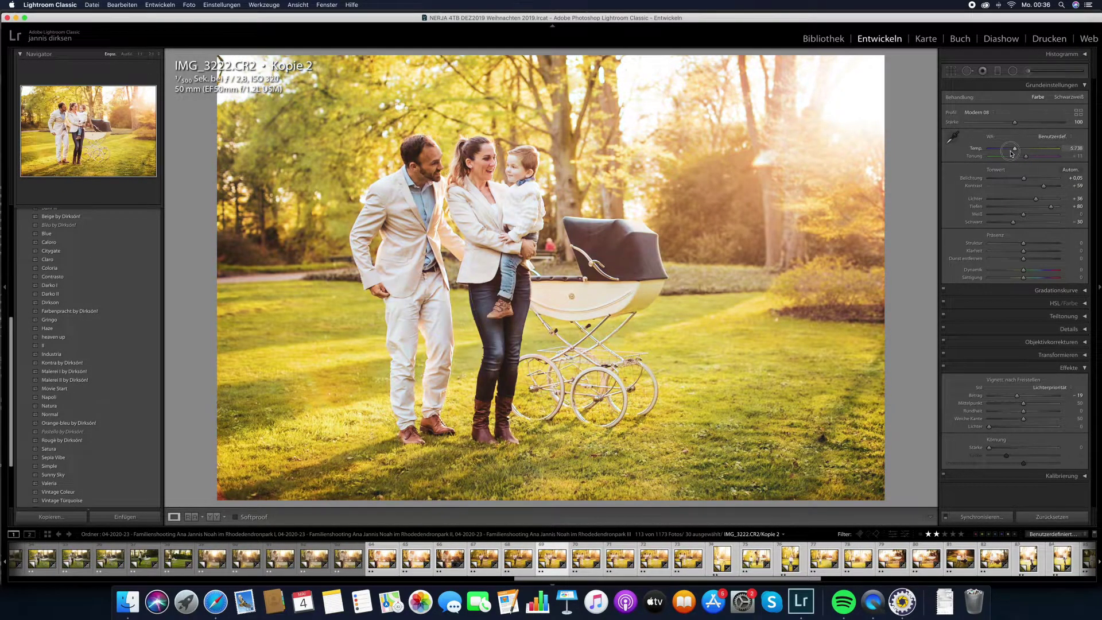
mouse_move(1012, 153)
left_mouse_down()
mouse_move(1000, 153)
mouse_move(1036, 155)
mouse_move(1018, 156)
left_mouse_up()
left_click(977, 515, "alt")
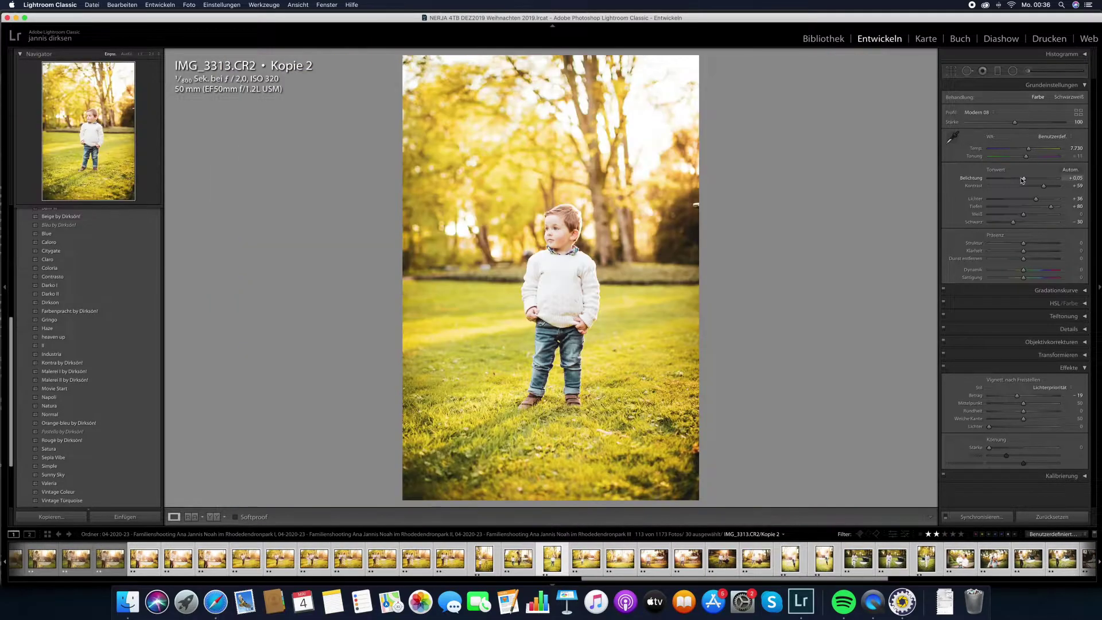
Step: Darken IMG_3313 to −0.25 and IMG_3342 to −0.50, then compare the boy-and-woman photo with its original
left_click_drag(1022, 180, 1020, 182)
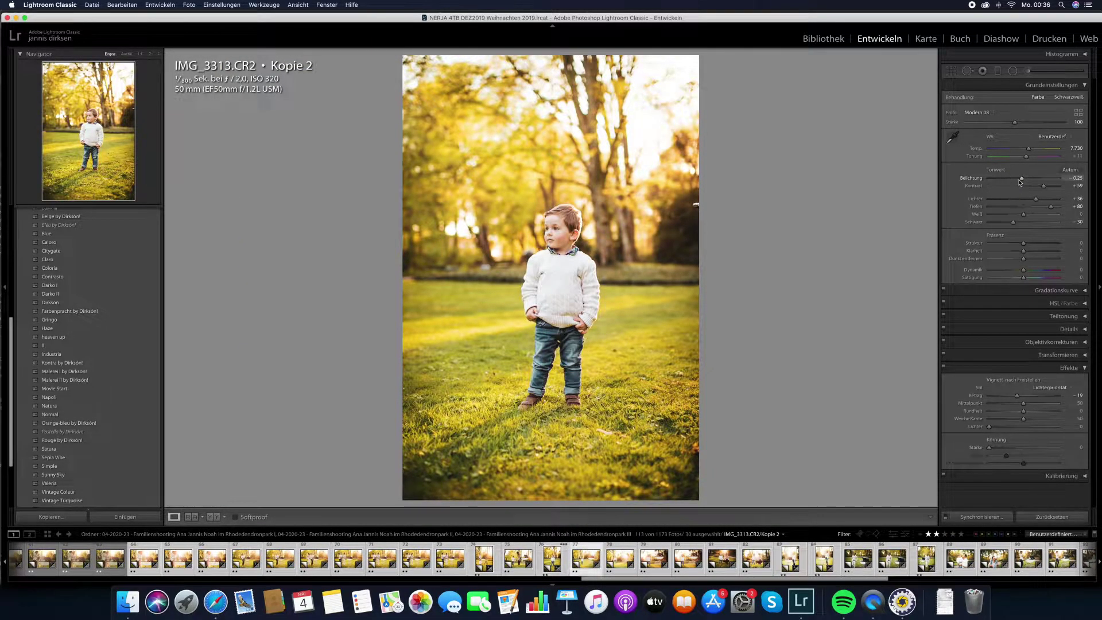
key("Right")
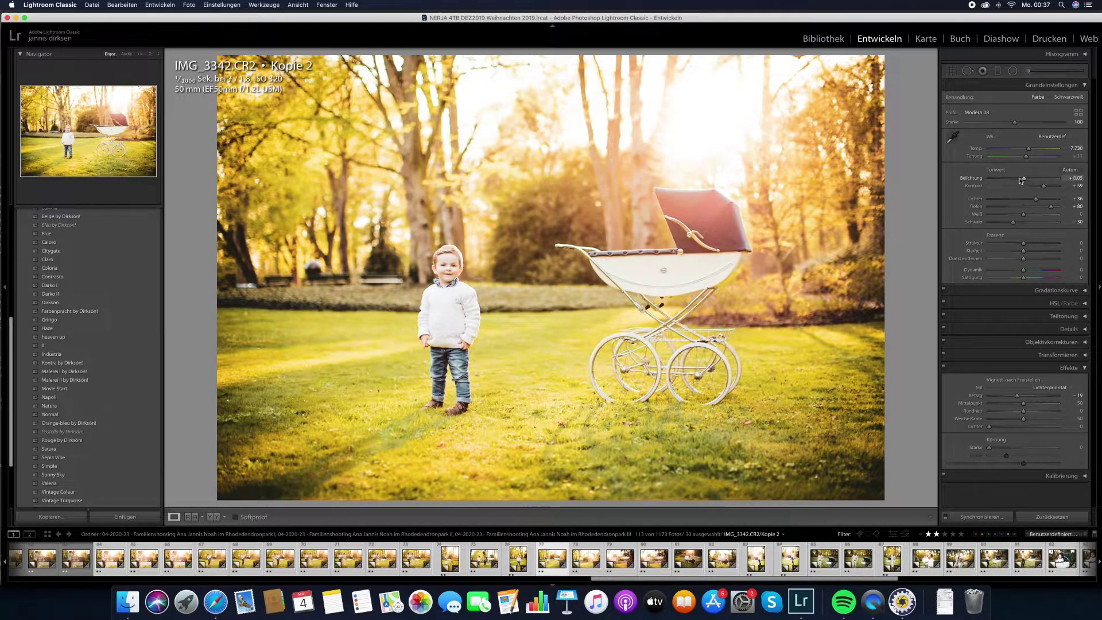
left_click_drag(1021, 181, 1021, 180)
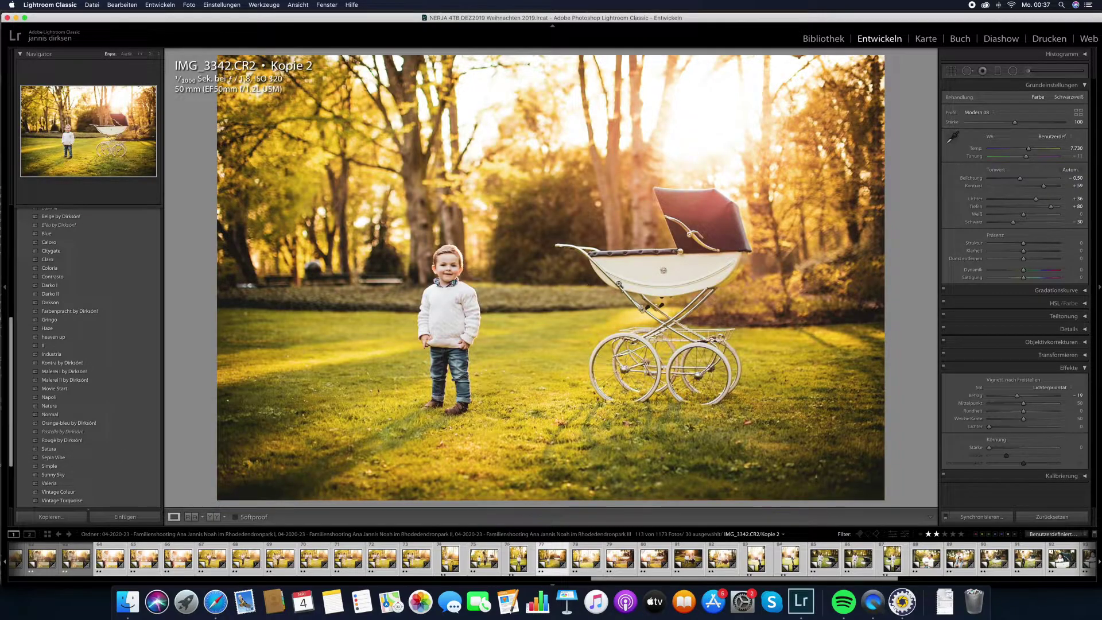
key("Right")
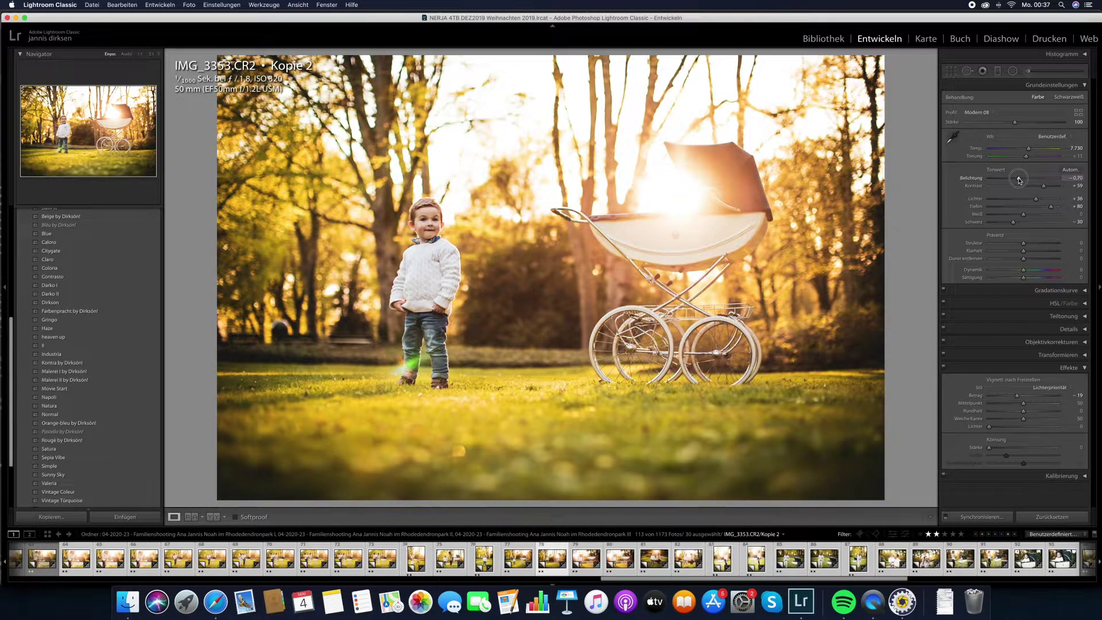
key("Right")
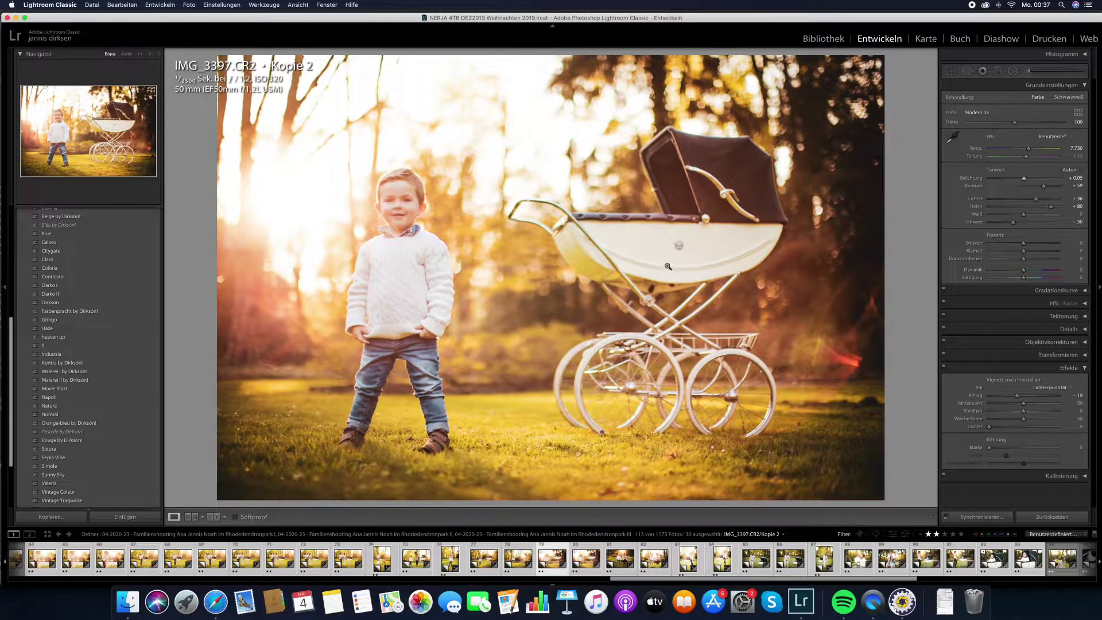
key("Right")
key("Right")
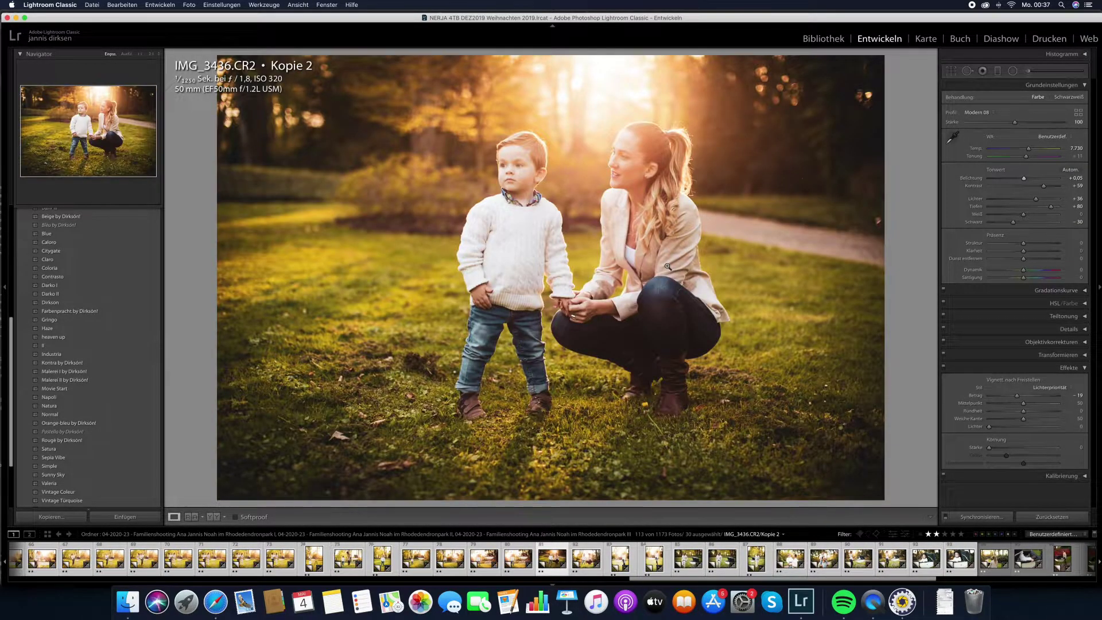
key("Right")
key("Left")
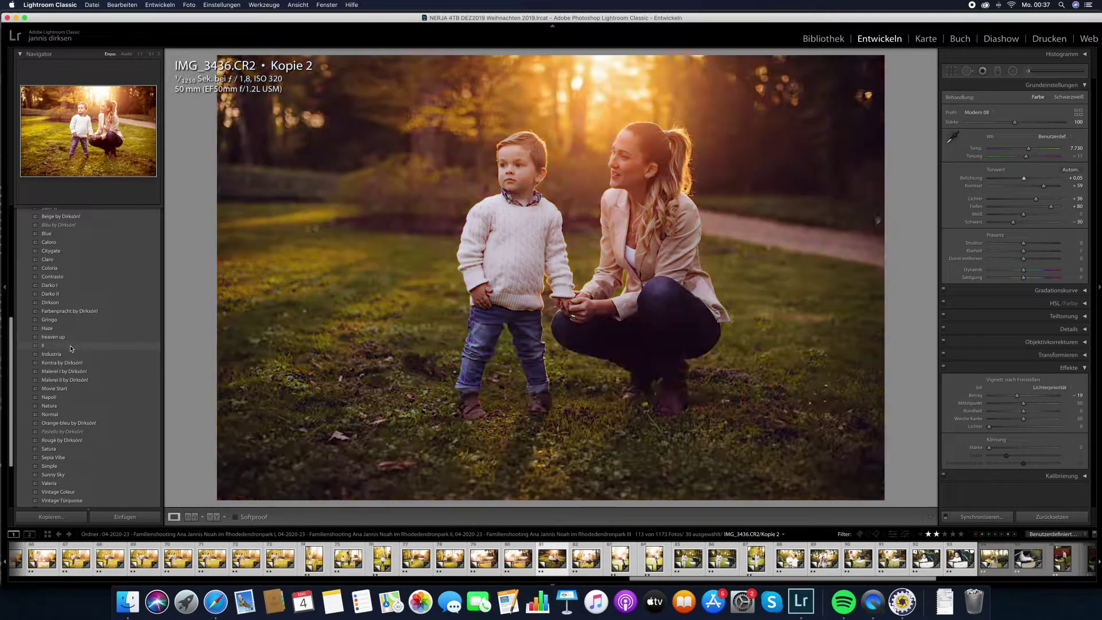
Step: Apply the B&W burn preset to IMG_3436 and sync it to the selected photos
scroll(72, 368, "up", 1)
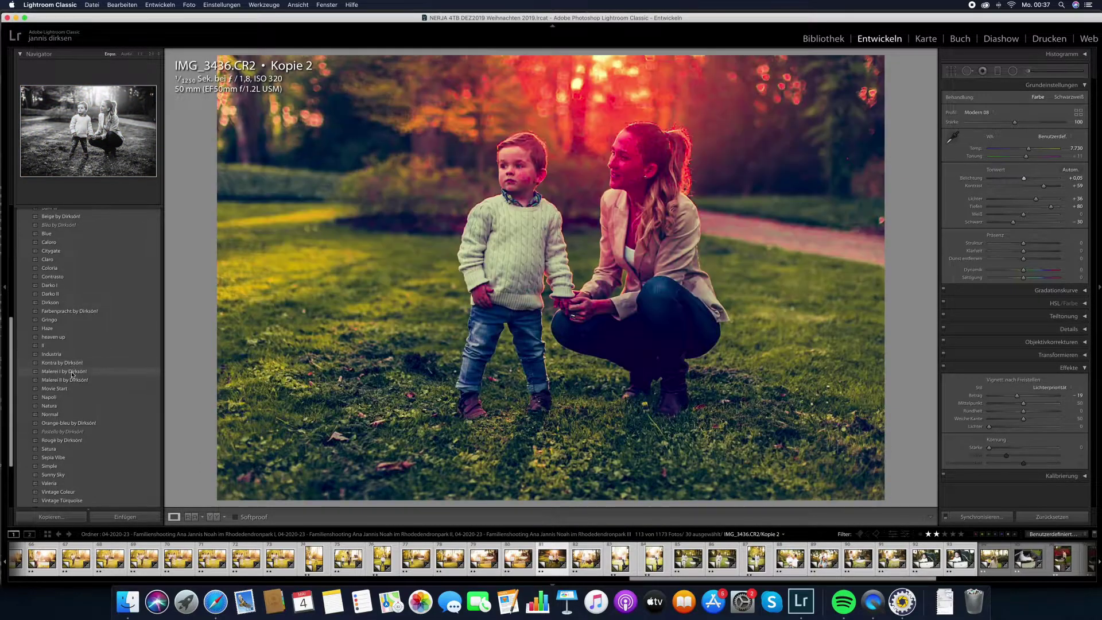
scroll(71, 241, "up", 2)
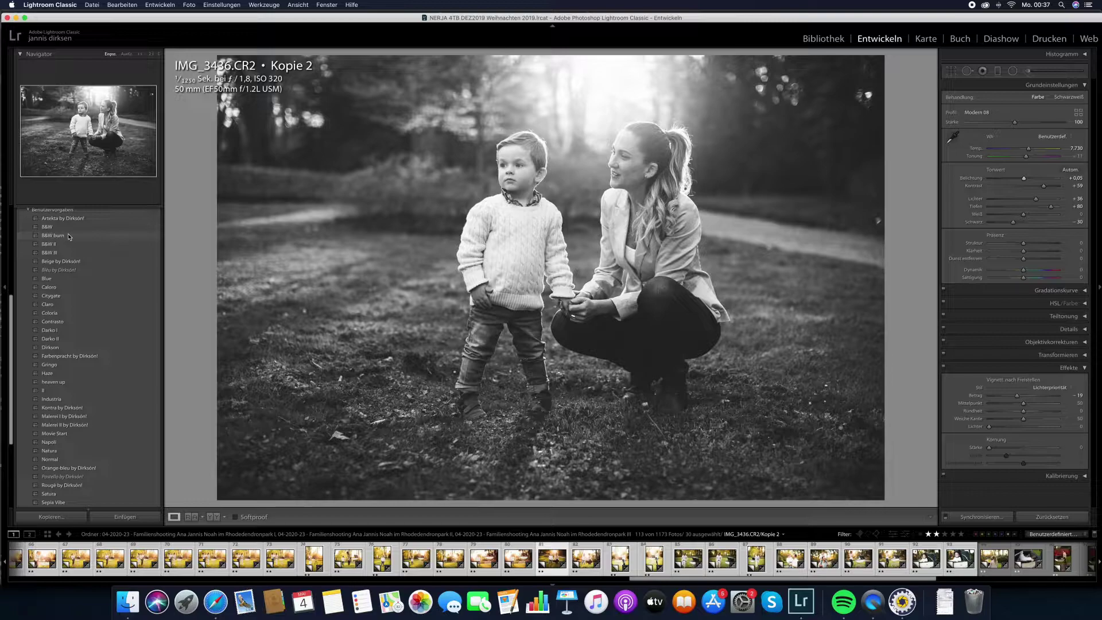
left_click(68, 236)
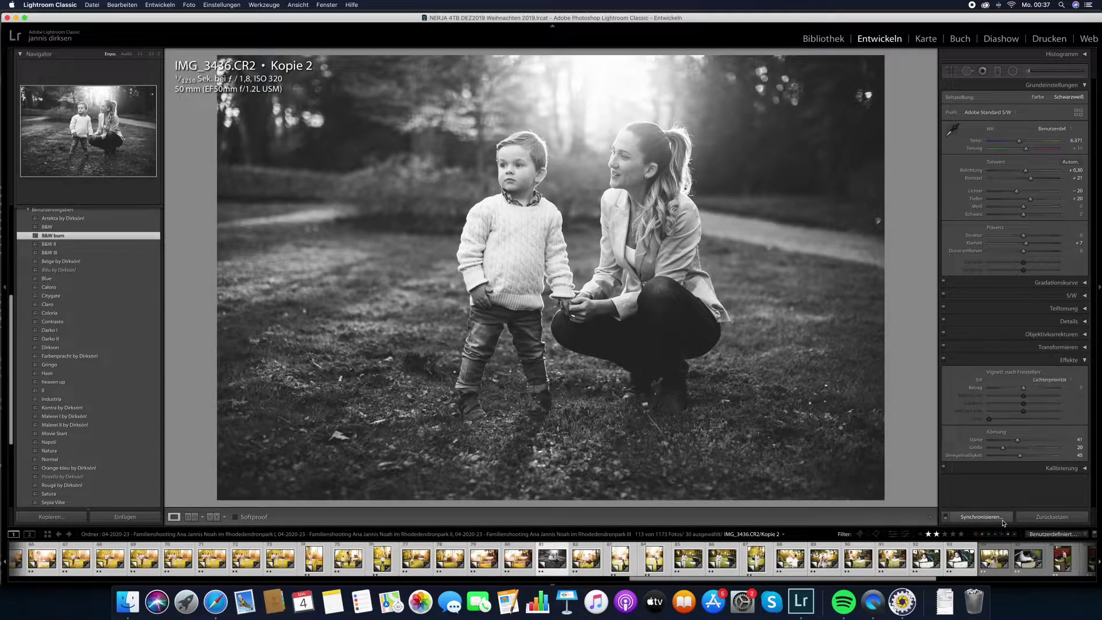
left_click(982, 518)
key("Return")
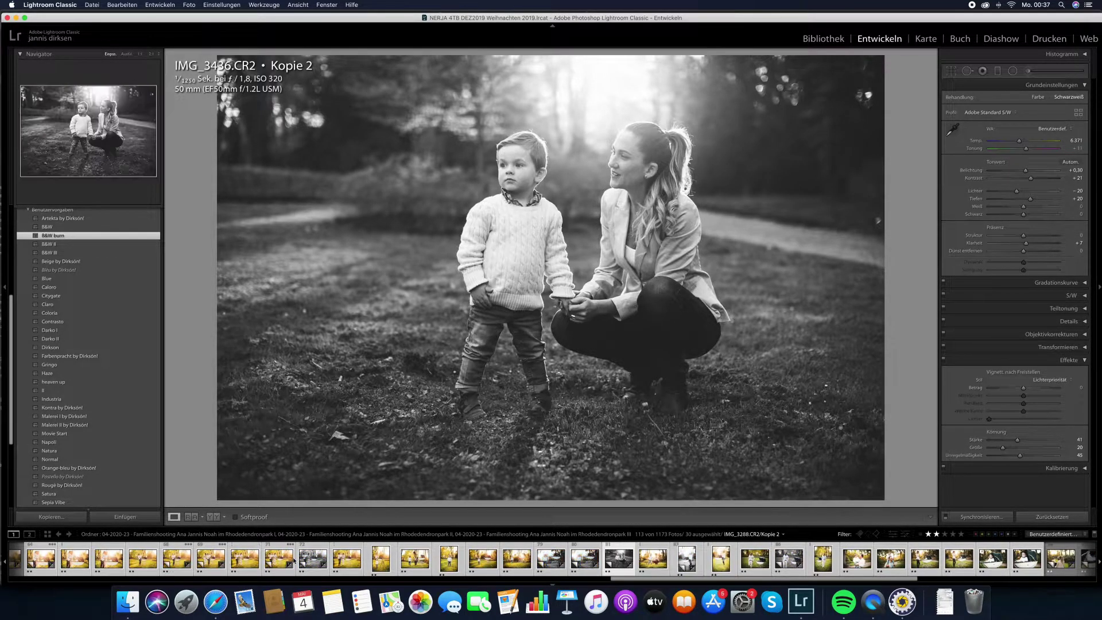
Step: Step through the black-and-white photos from IMG_3443 past IMG_3158 to the colour shot IMG_3200
left_click(657, 566)
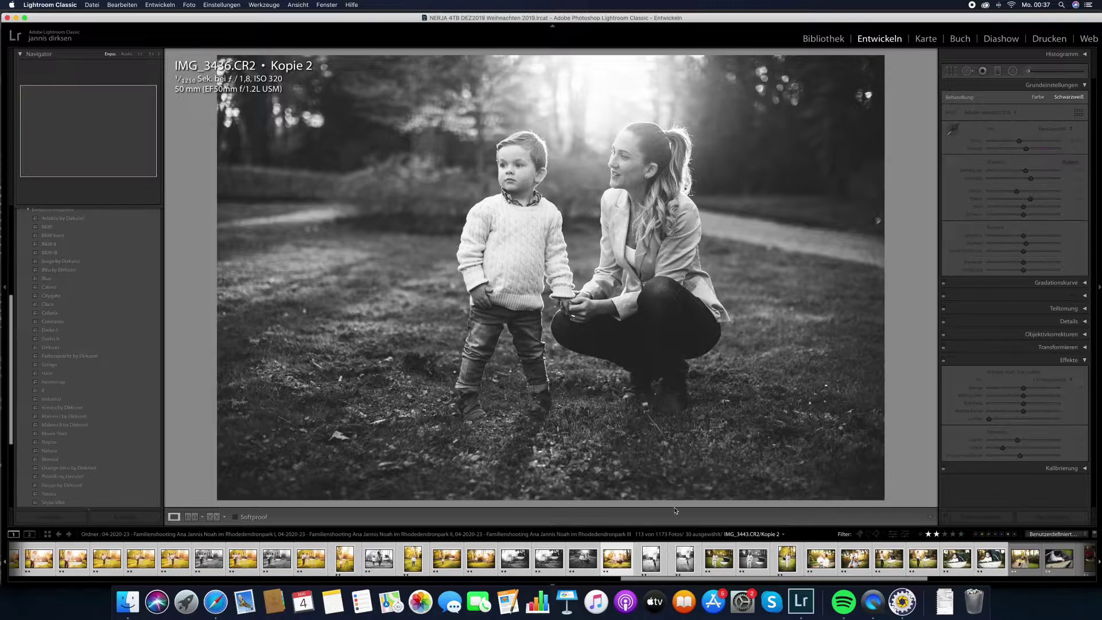
key("Right")
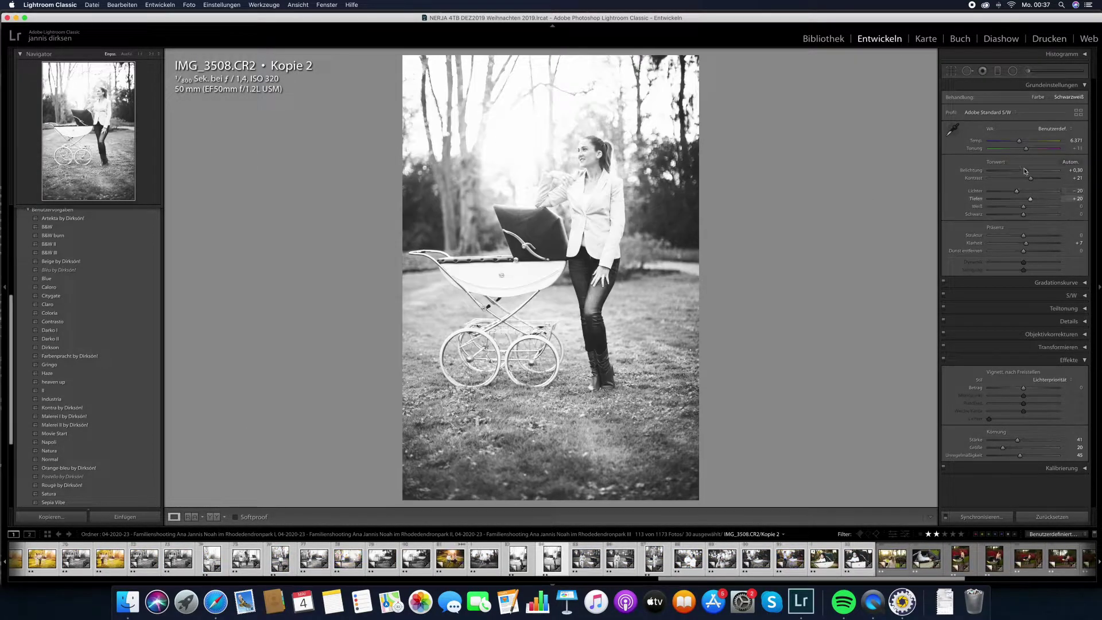
key("Right")
key("Right")
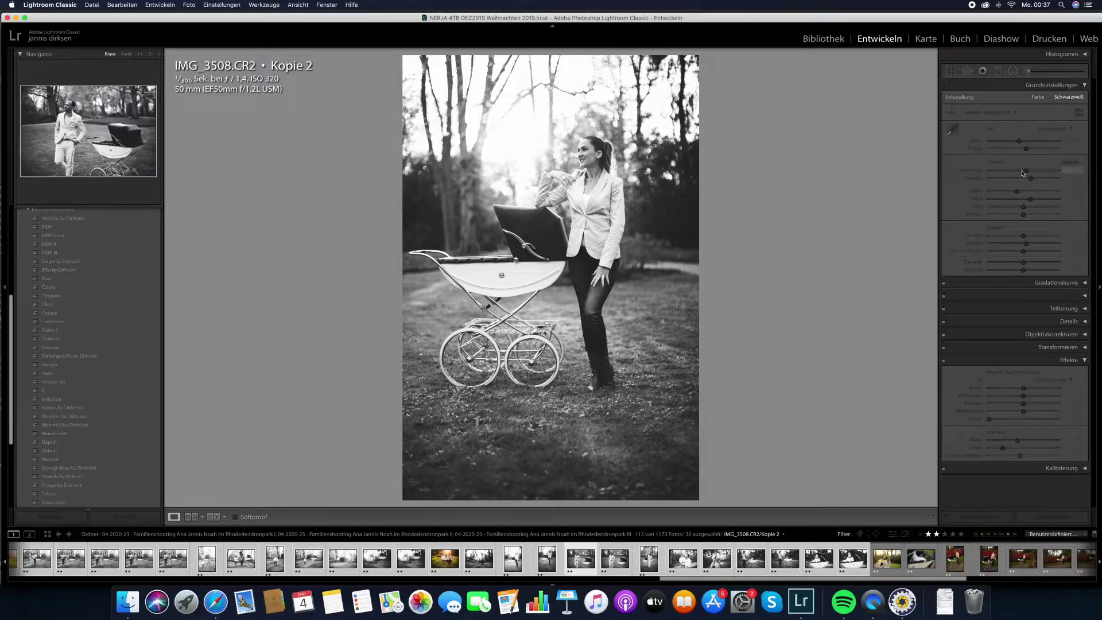
key("Right")
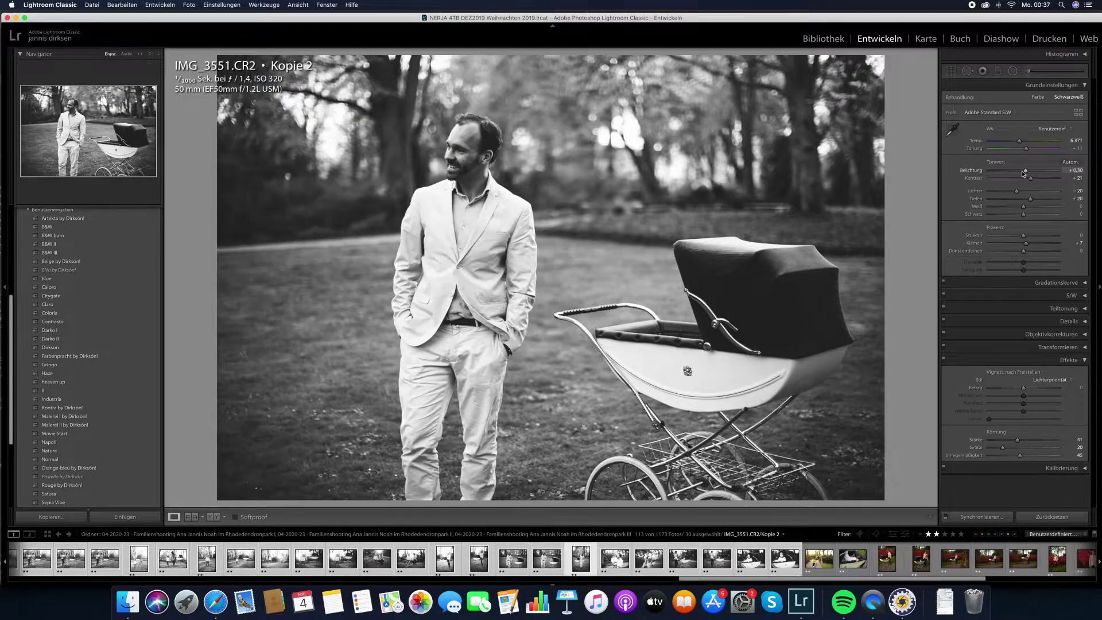
key("Right")
key("Right")
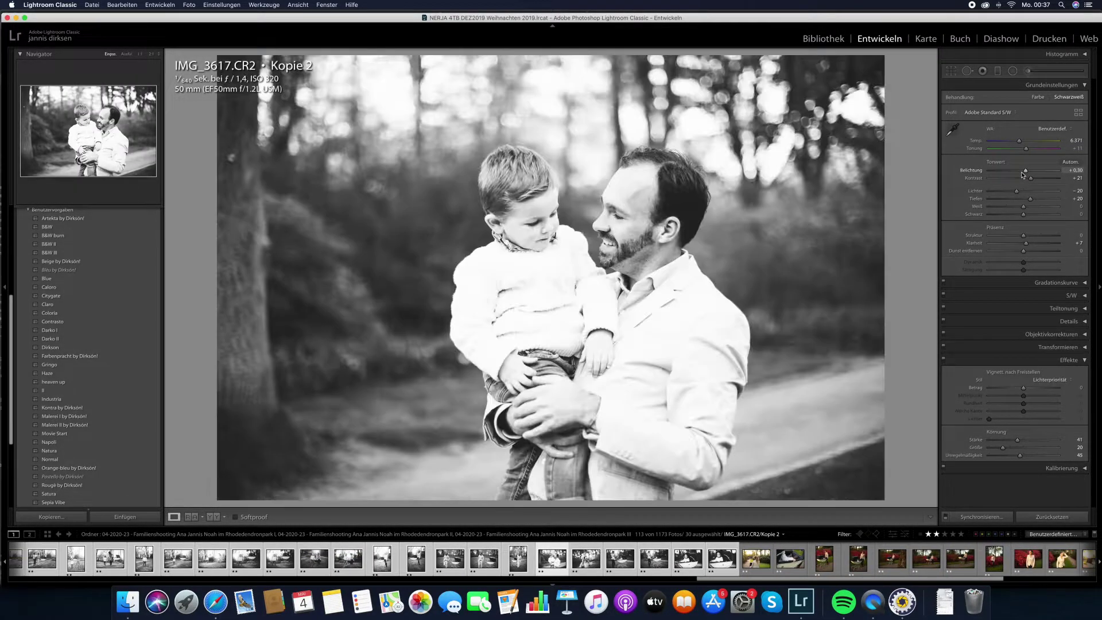
key("Right")
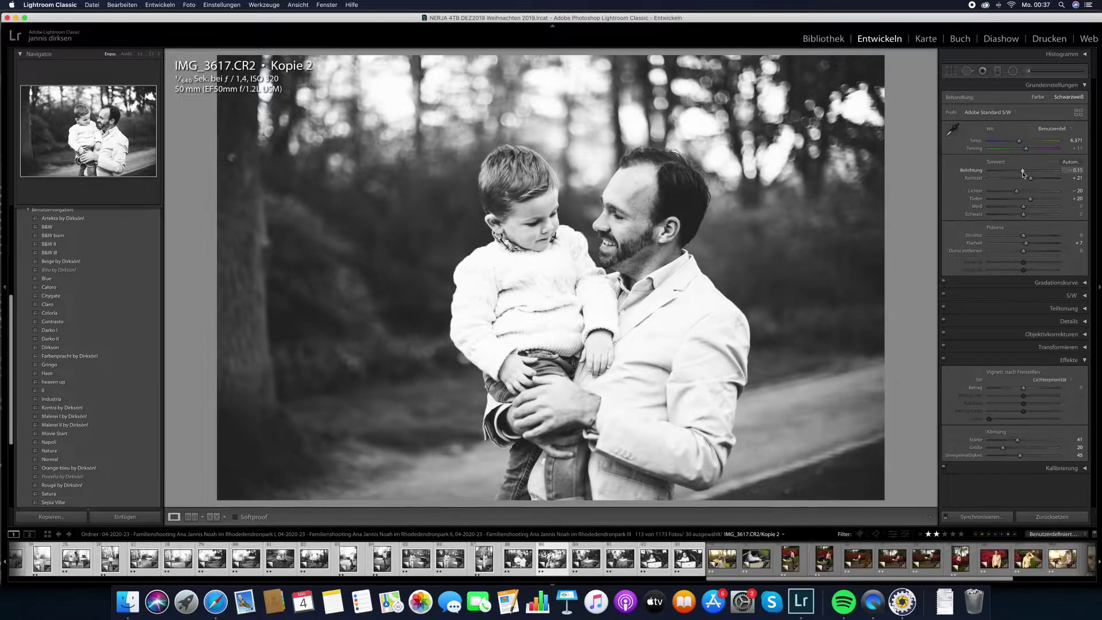
key("Right")
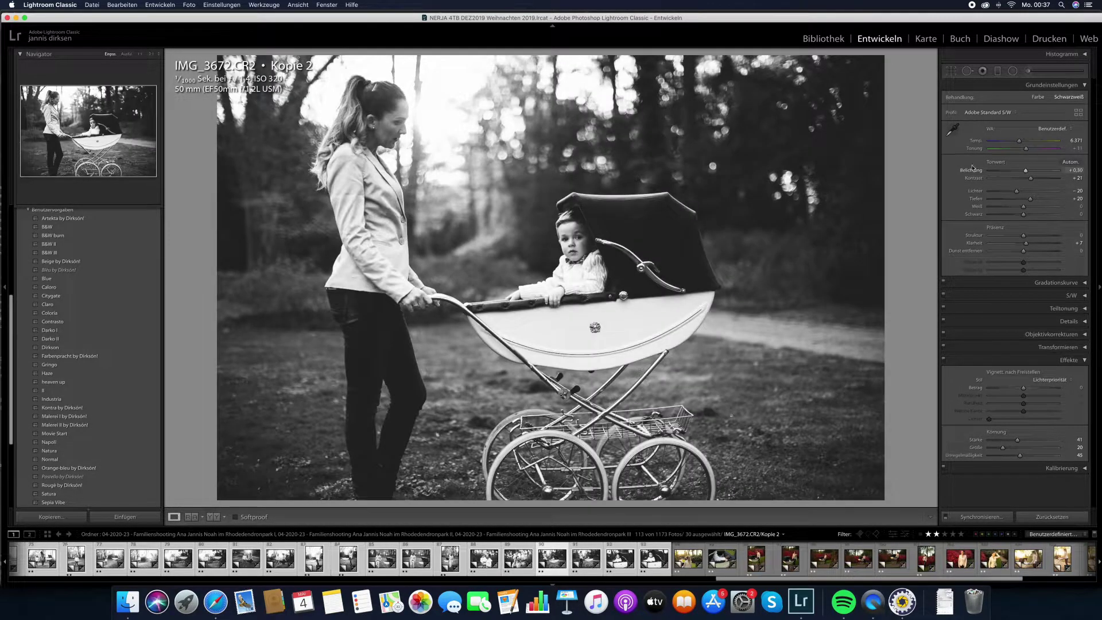
key("Right")
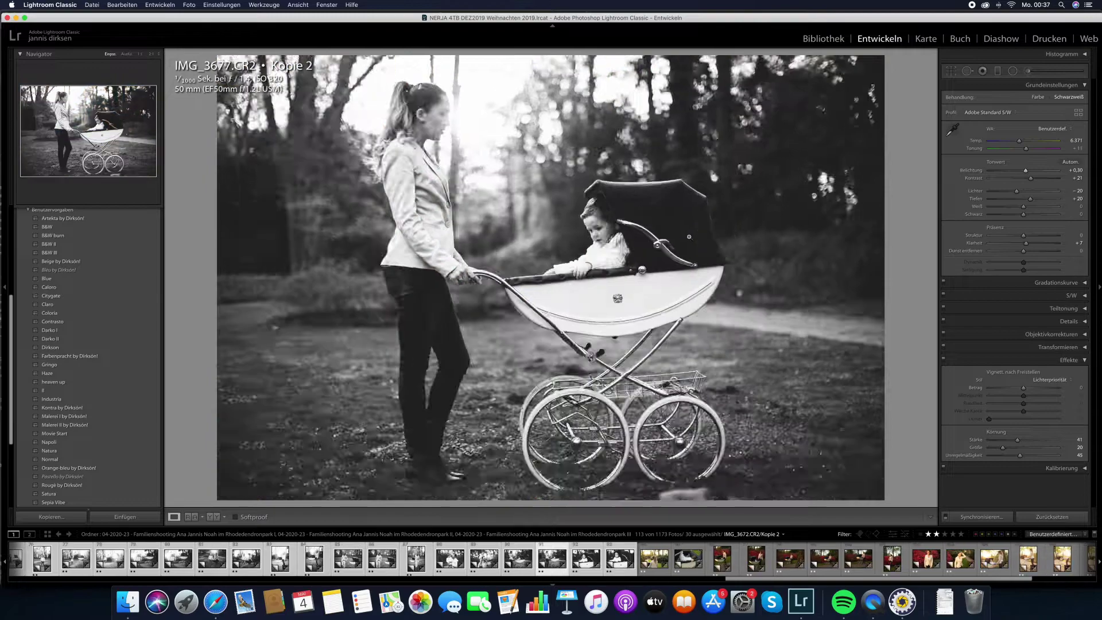
key("Right")
key("Right")
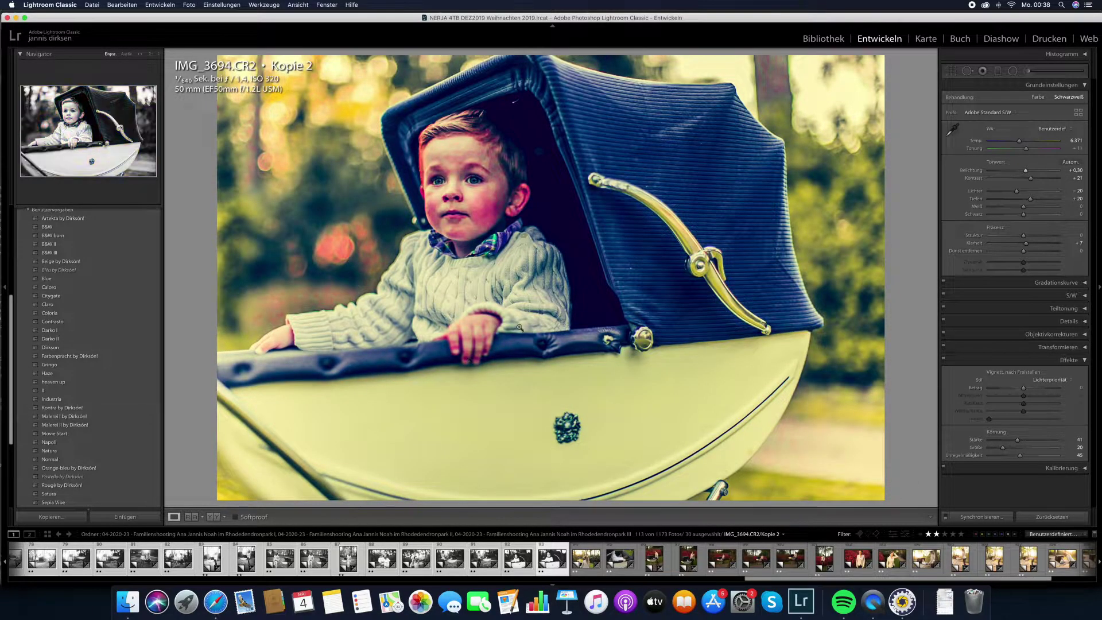
key("Right")
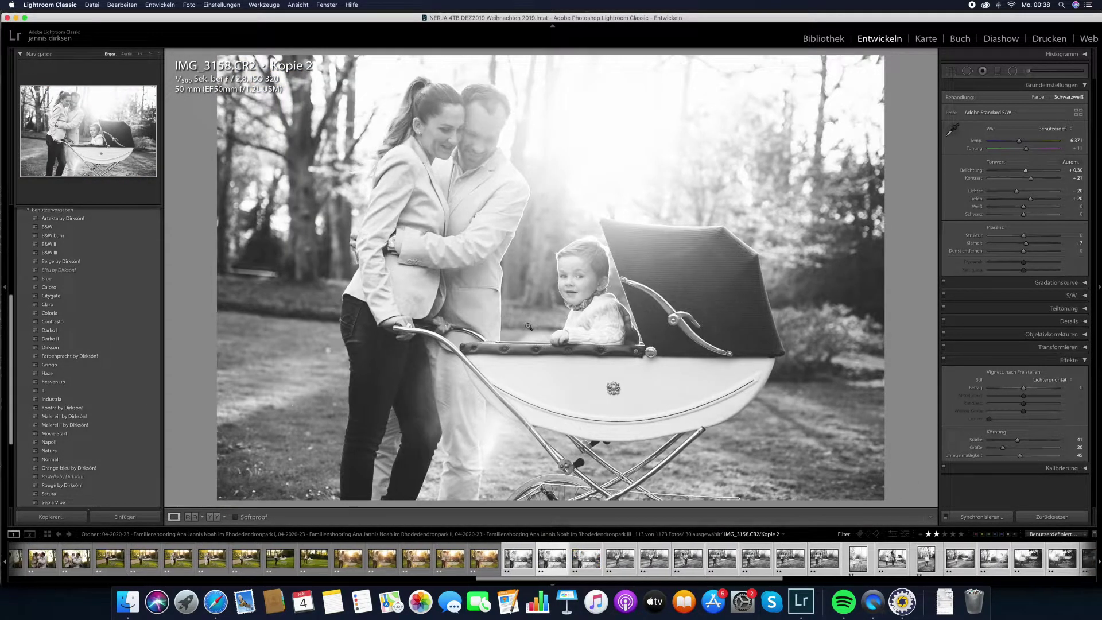
key("Right")
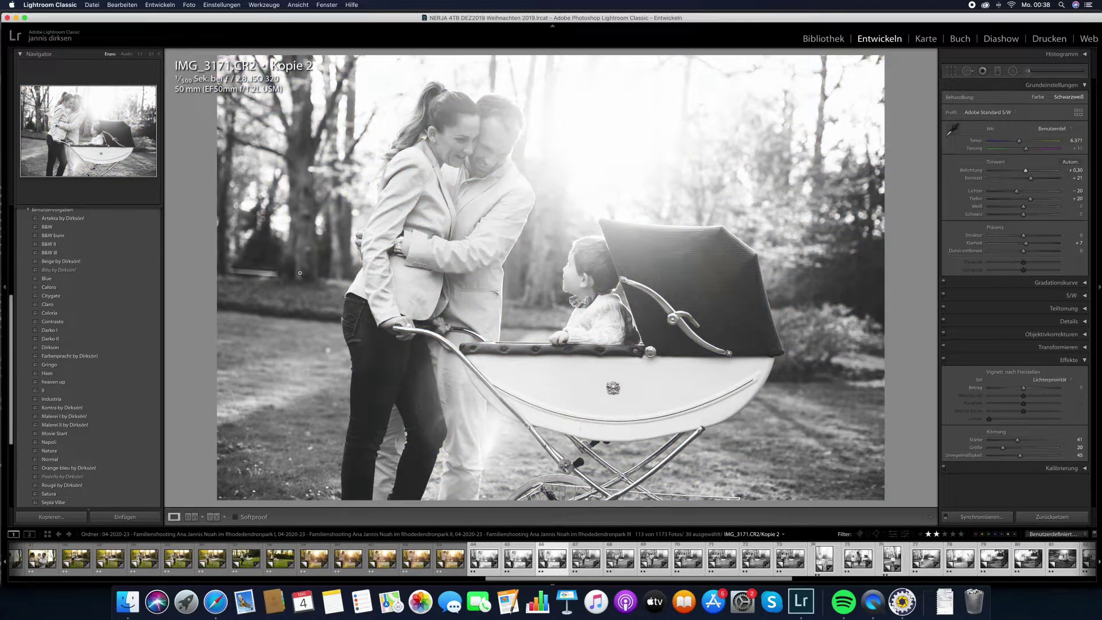
key("Right")
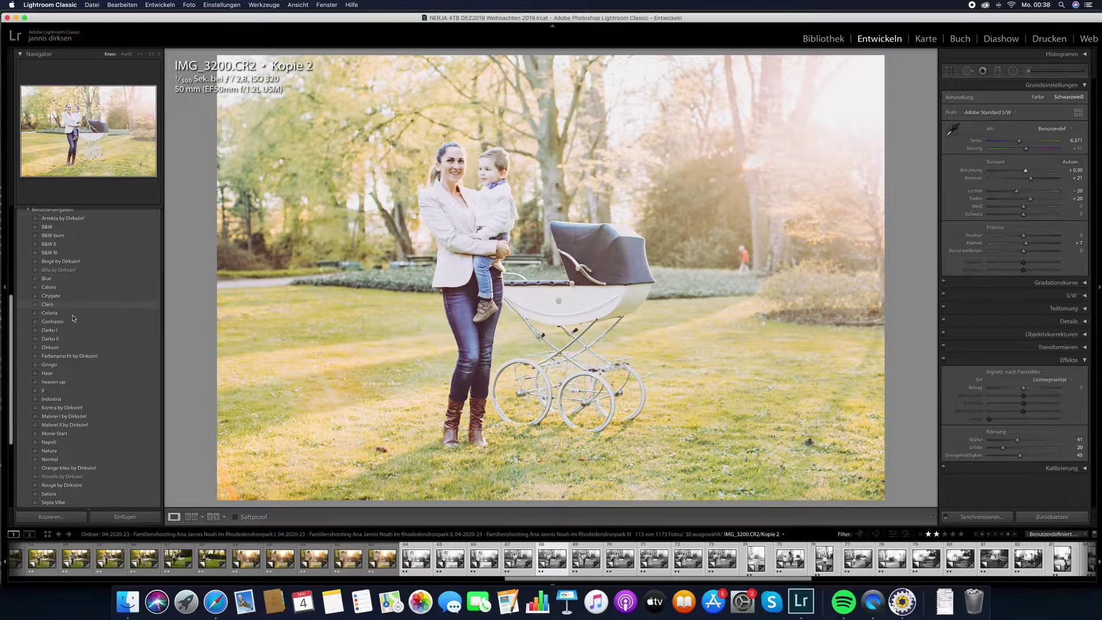
Step: Apply the Valeria preset, sync it to the selected photos, and compare IMG_3241 before and after
scroll(63, 459, "down", 5)
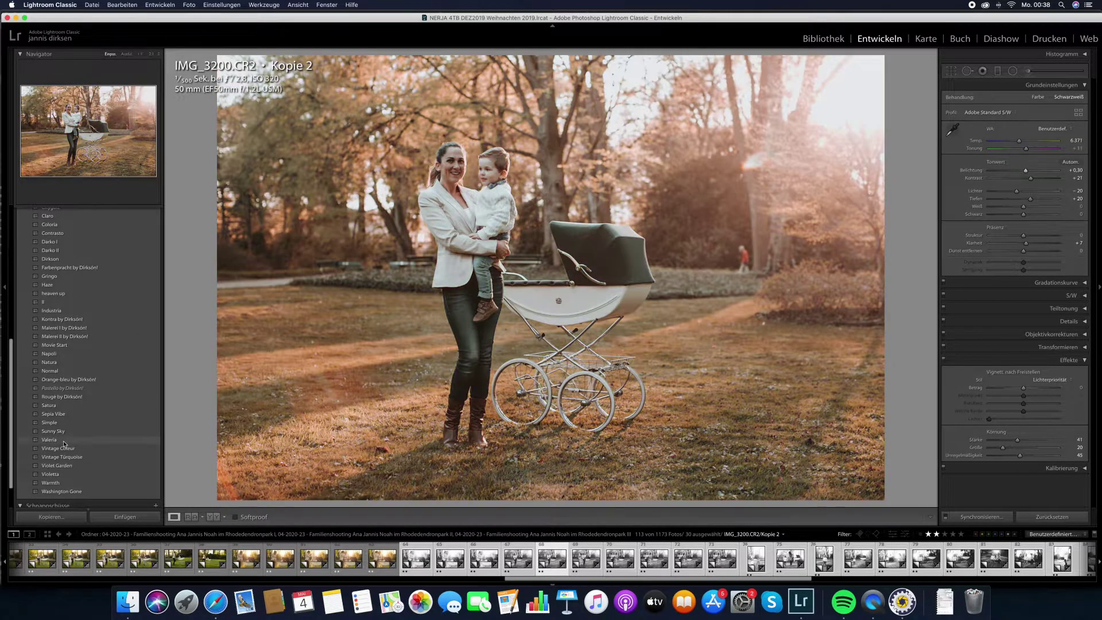
left_click(64, 443)
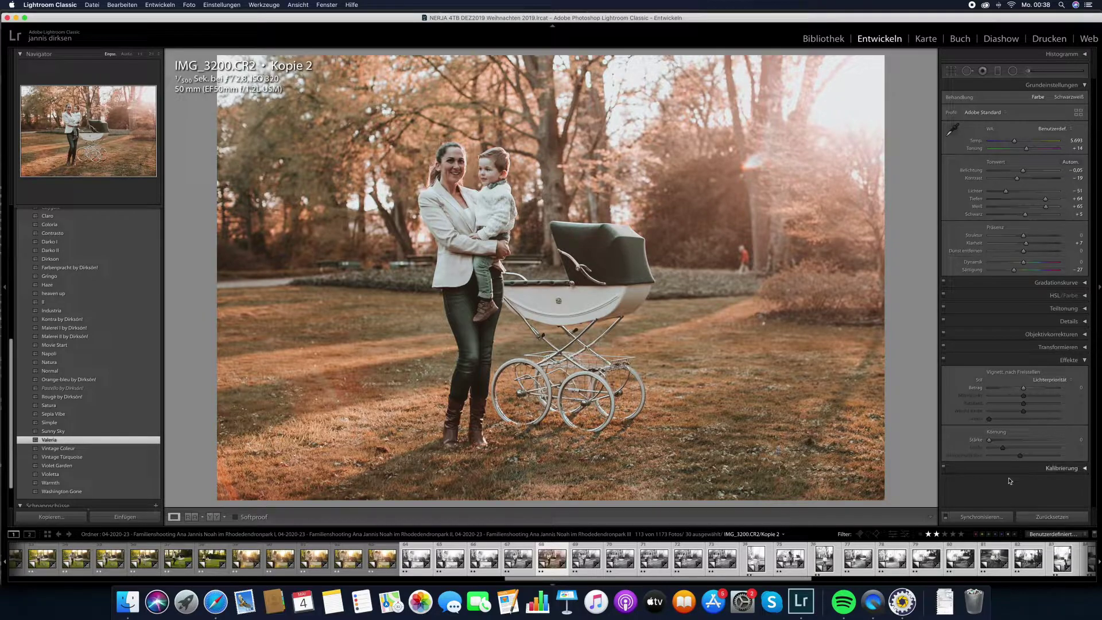
left_click(1003, 517)
key("Return")
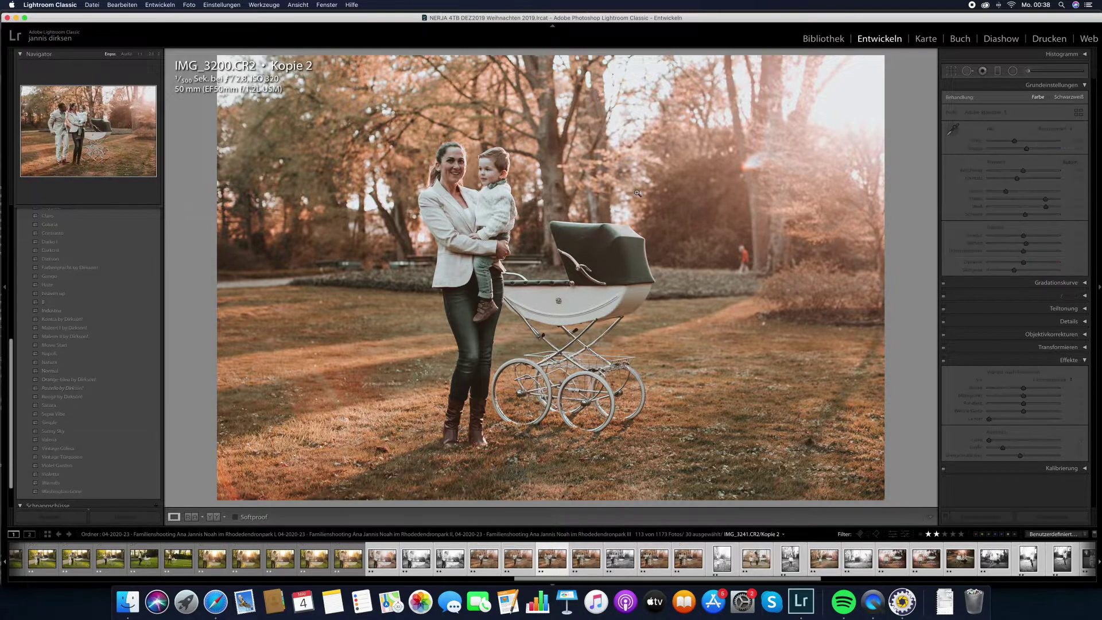
key("Right")
key("Right")
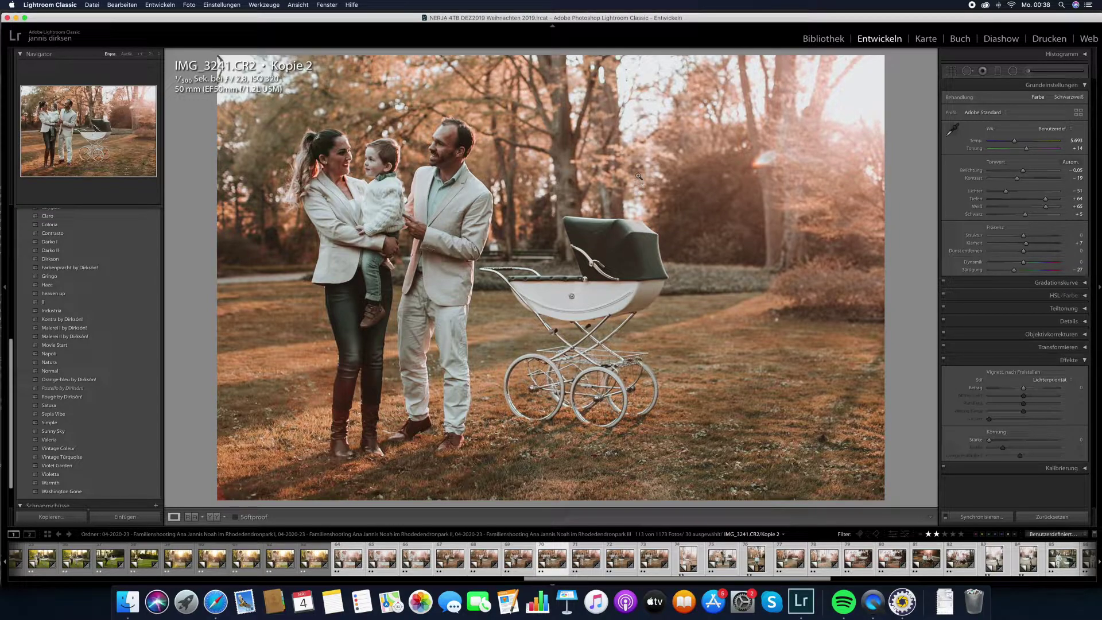
key("y")
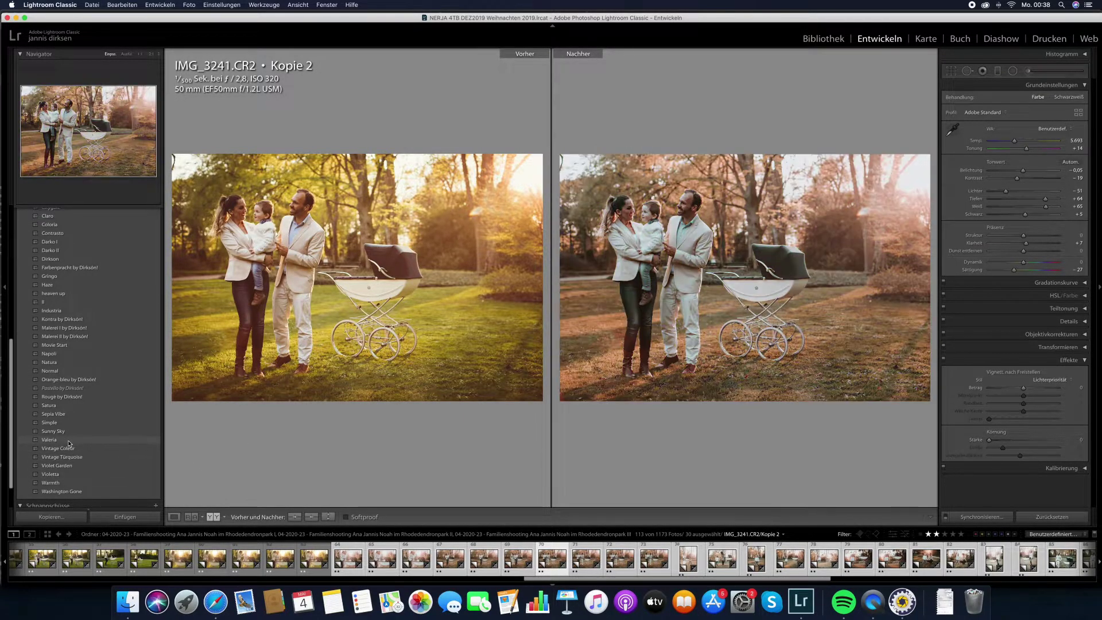
Step: Sync the warmer 6,881 temperature from IMG_3242 across the selected photos, ending on IMG_3263
key("y")
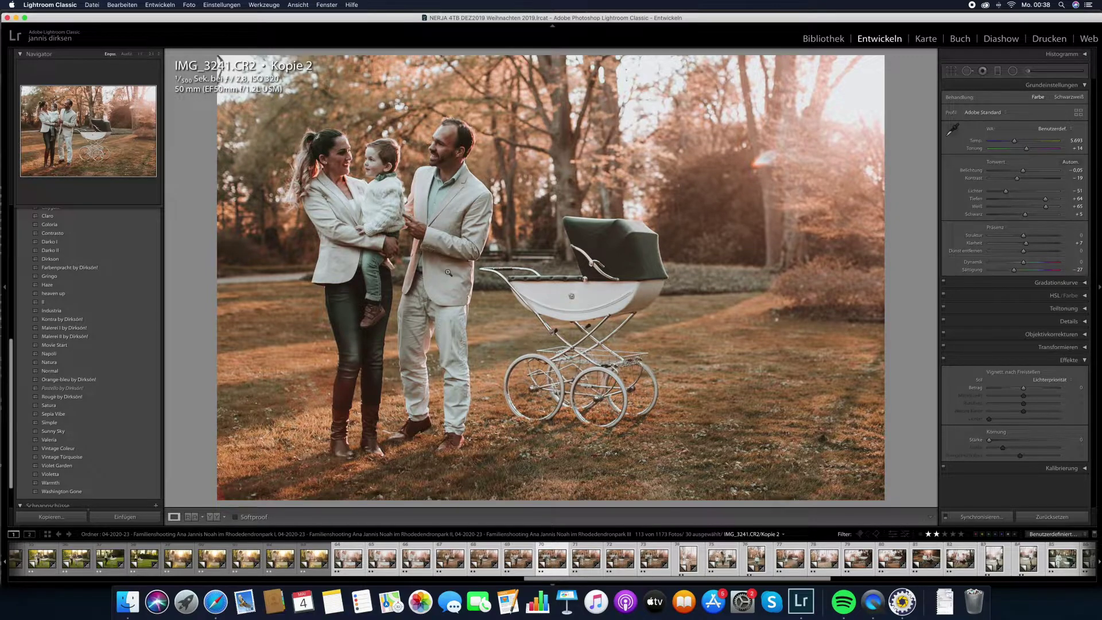
key("Right")
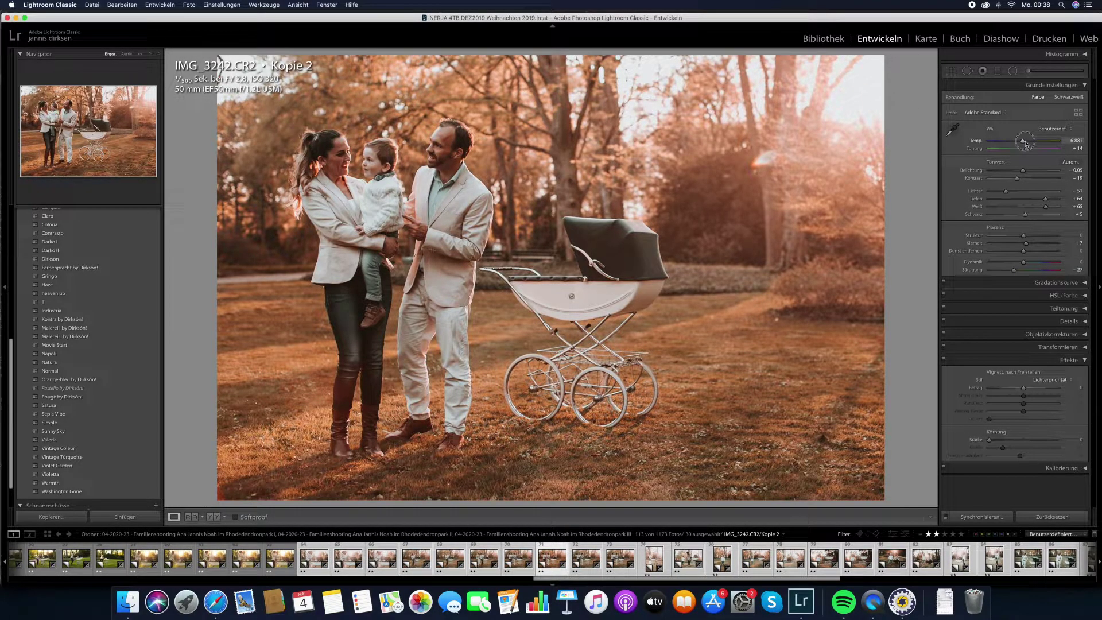
left_click(982, 517)
key("Return")
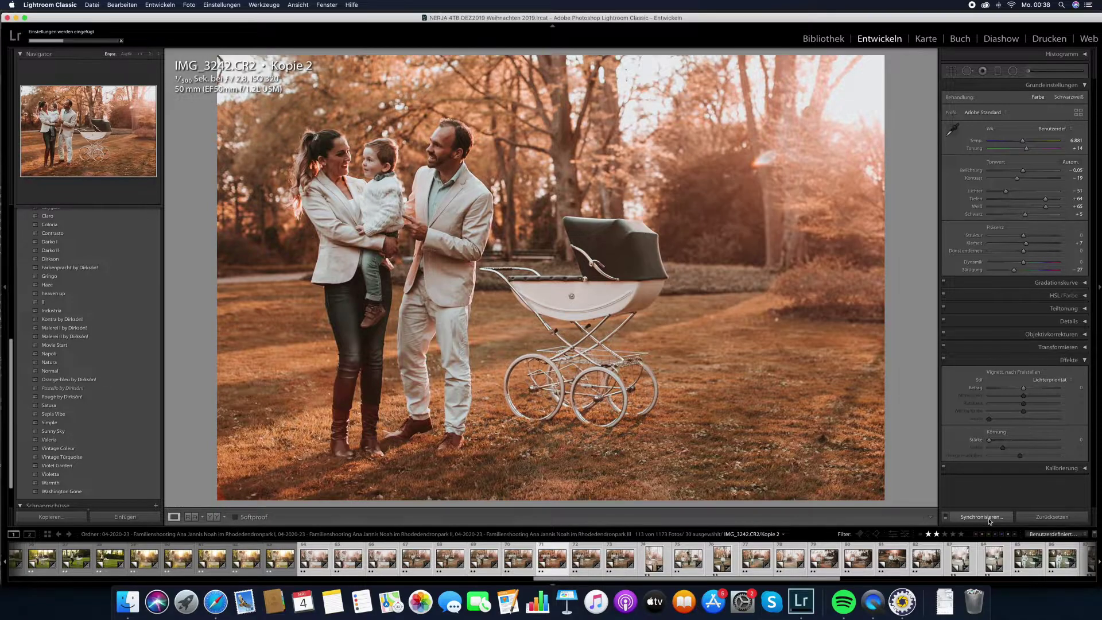
key("Right")
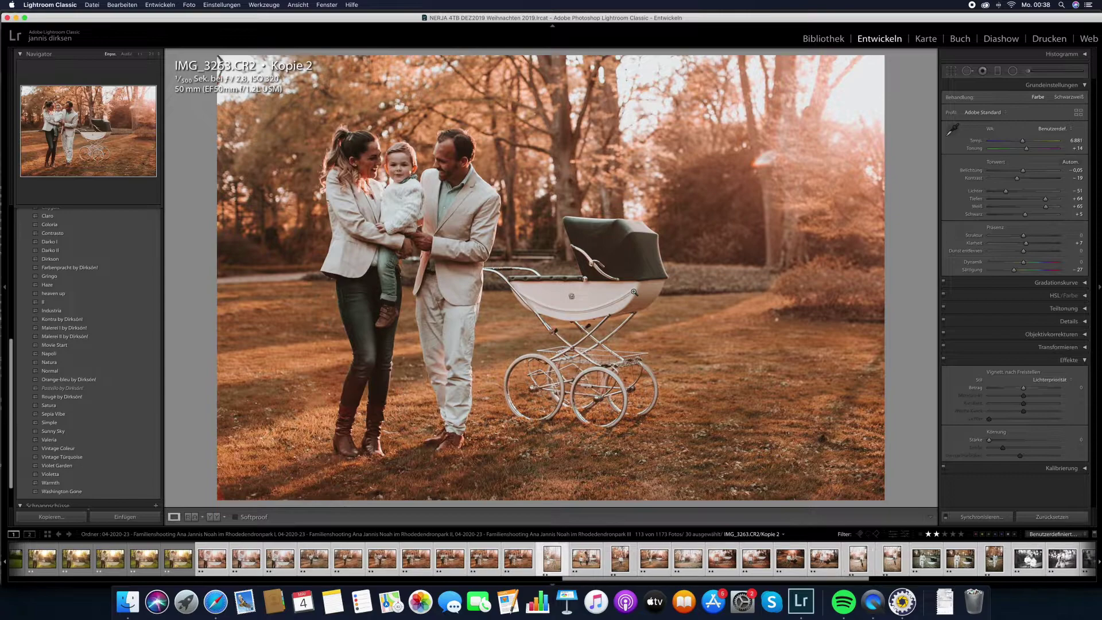
Step: Step through the photos from IMG_3288 to IMG_3397
key("Right")
key("Right")
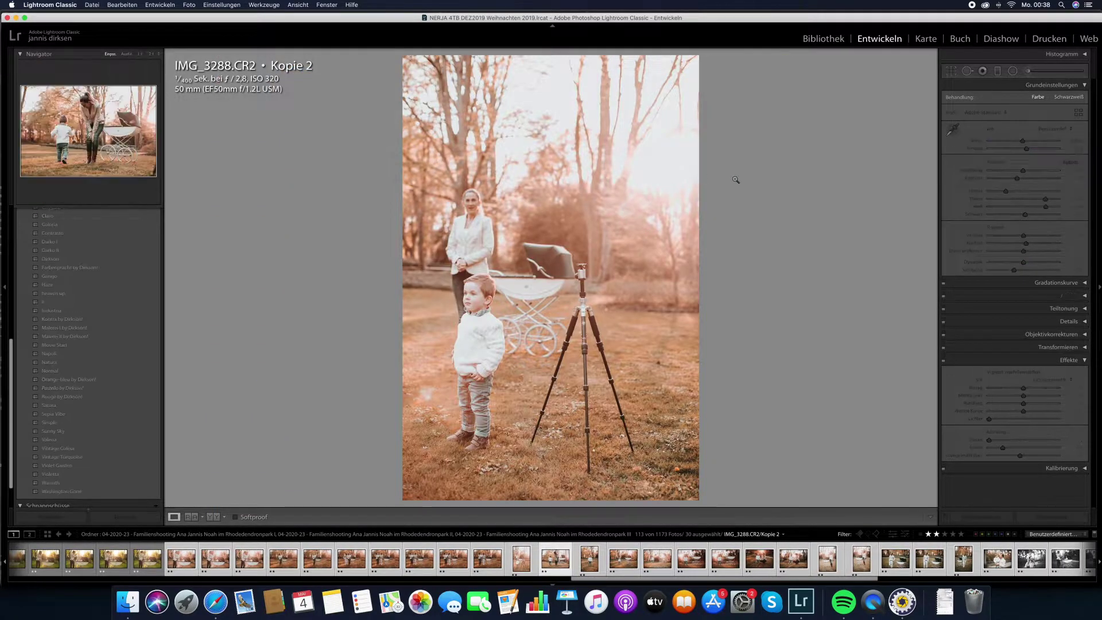
key("Right")
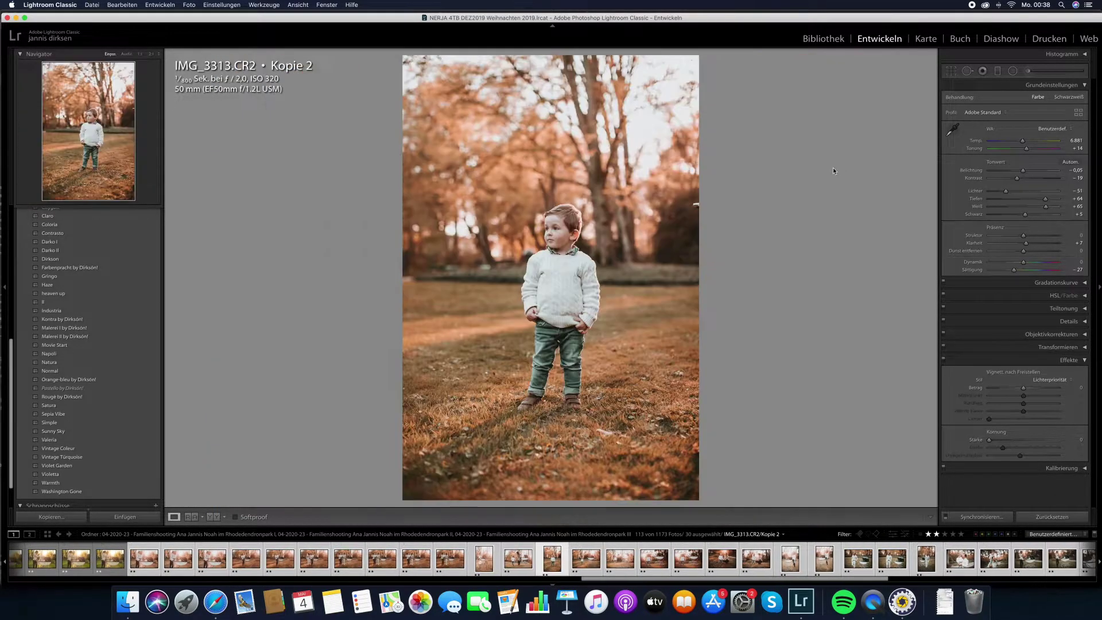
key("Right")
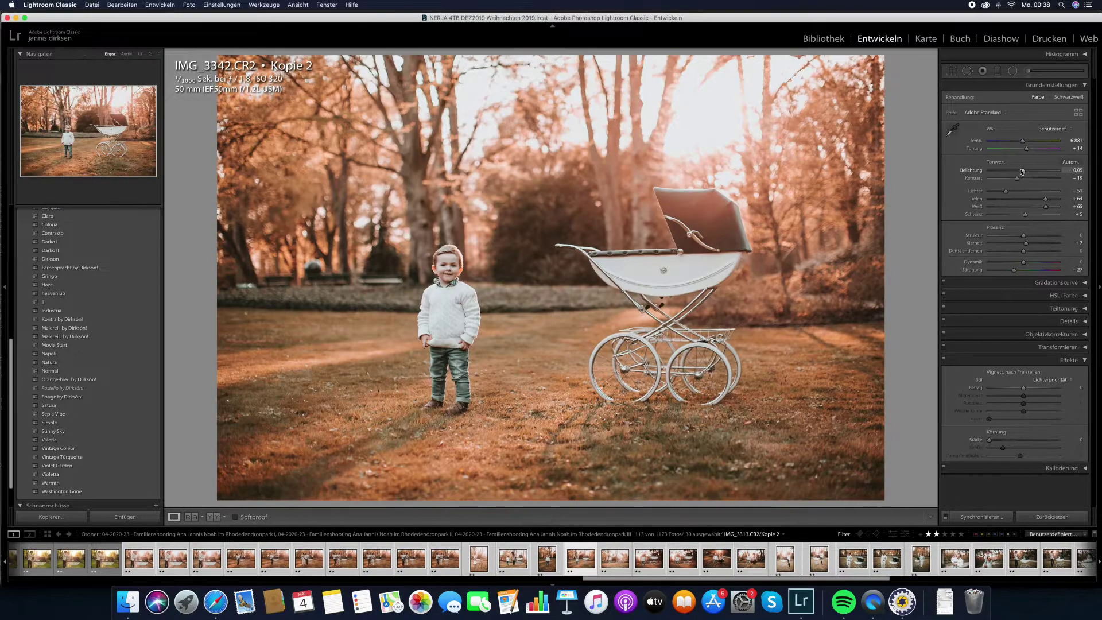
key("Right")
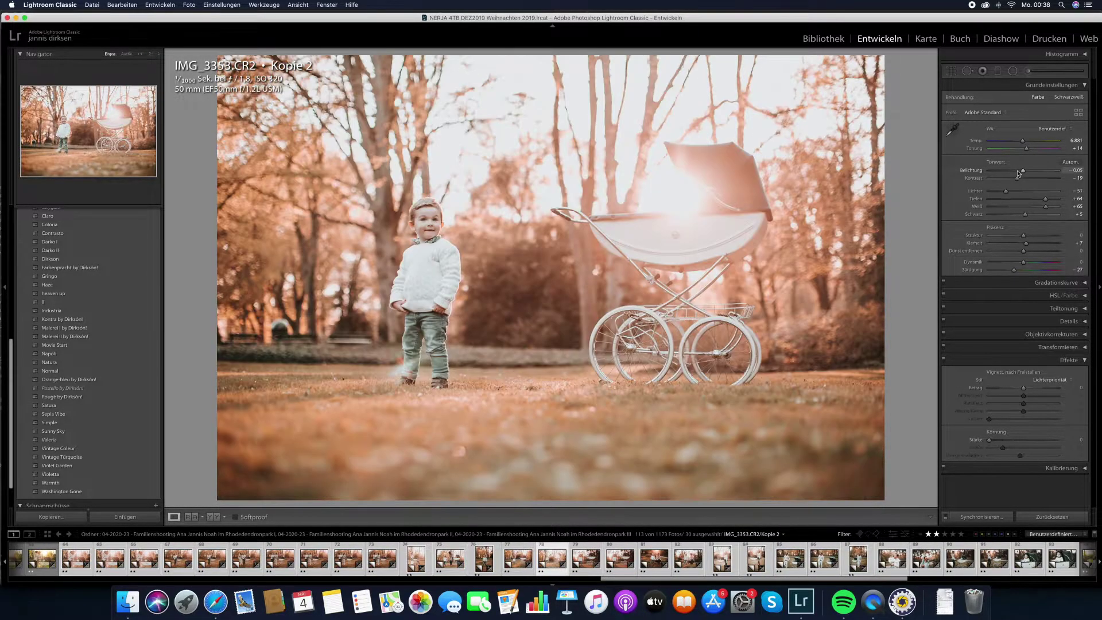
key("Right")
key("Right")
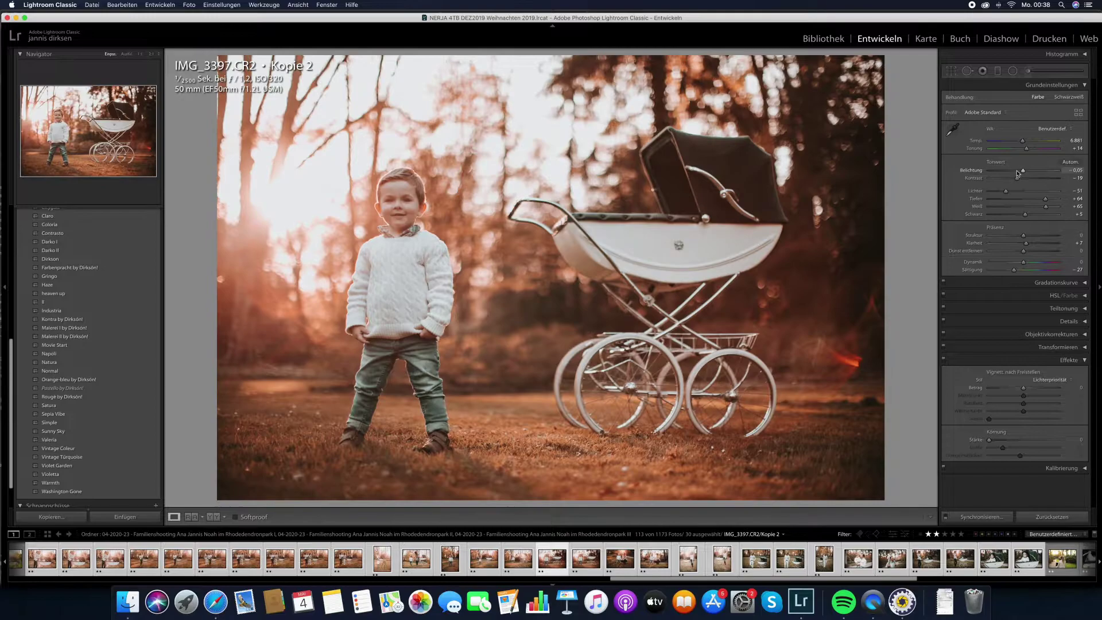
key("Right")
key("Right")
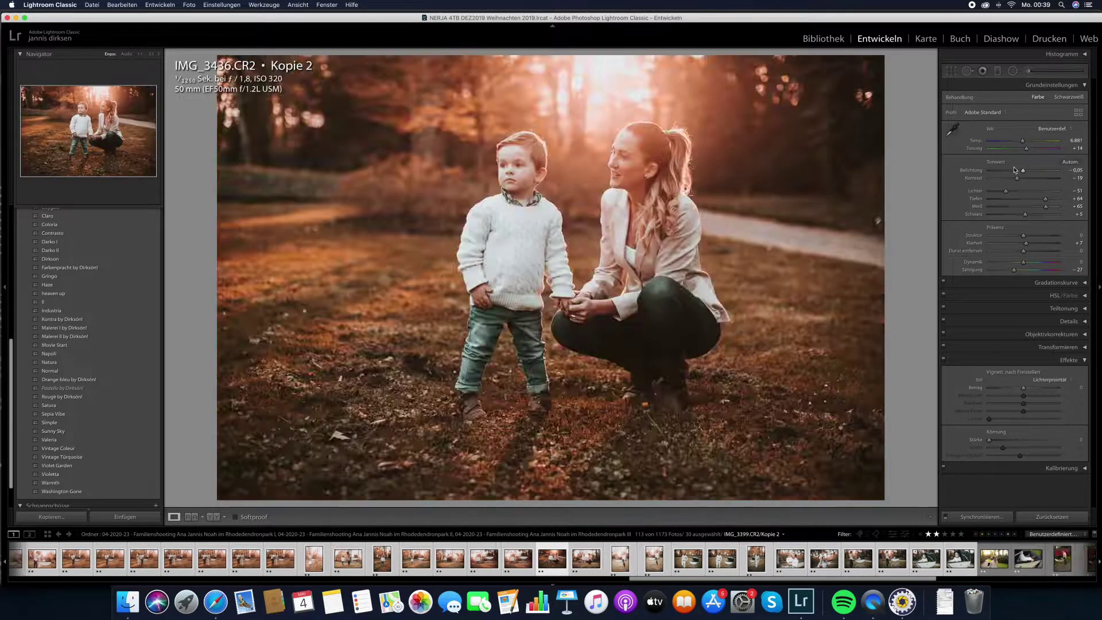
Step: Apply a tighter straightened crop to IMG_3397, then undo the Claro preset on IMG_3443
left_click(966, 71)
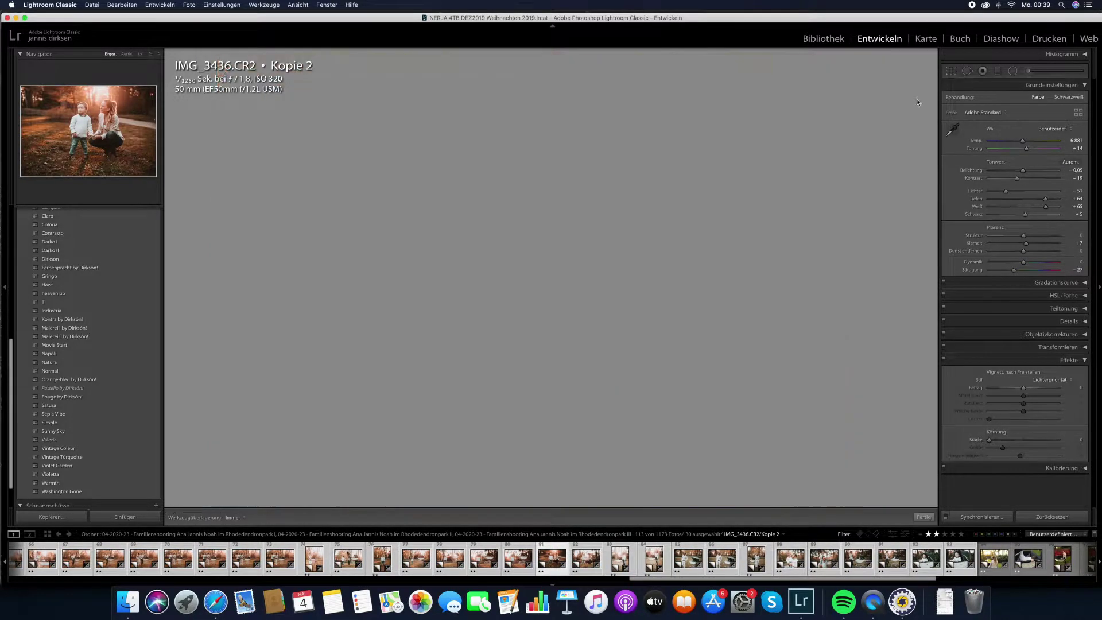
key("Return")
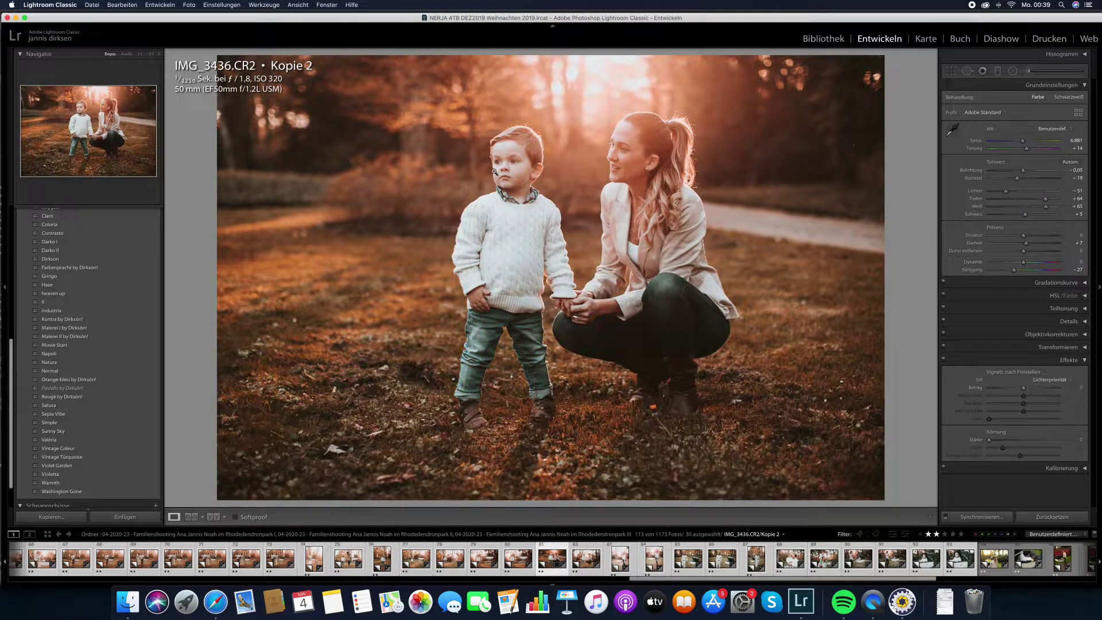
key("Right")
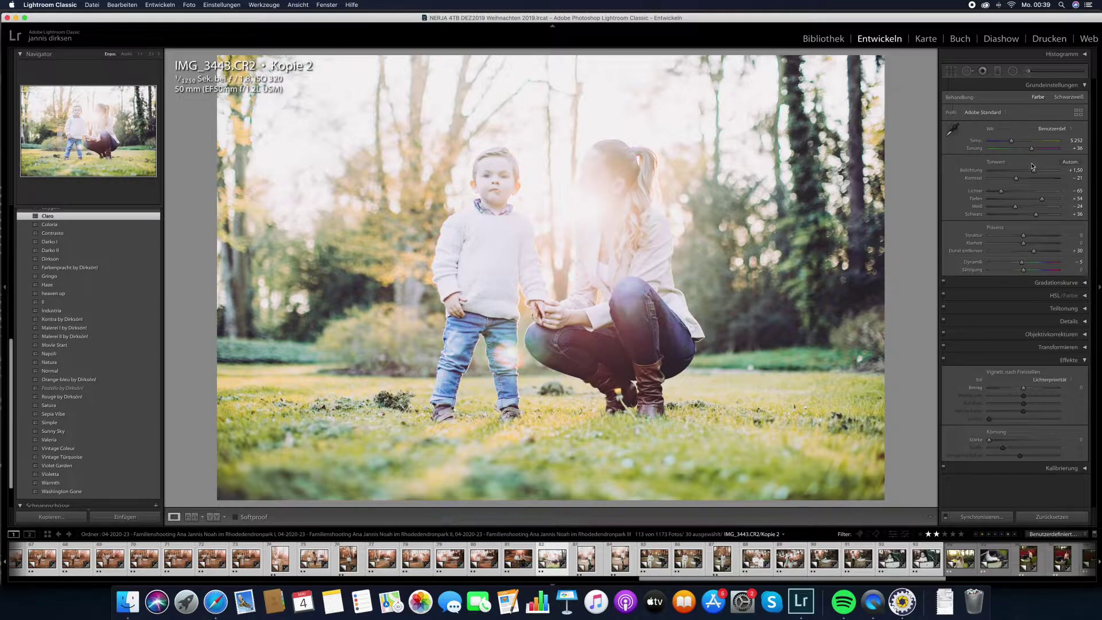
key("super+z")
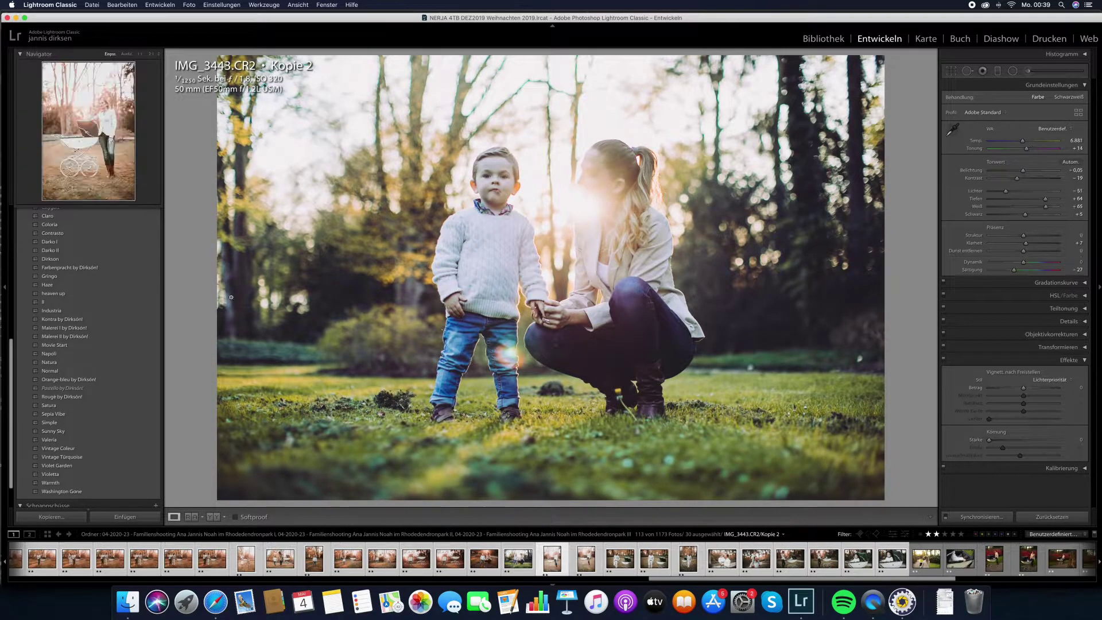
Step: Lower the exposure of the woman-with-pram photo IMG_3501 to -1.05
scroll(80, 270, "up", 2)
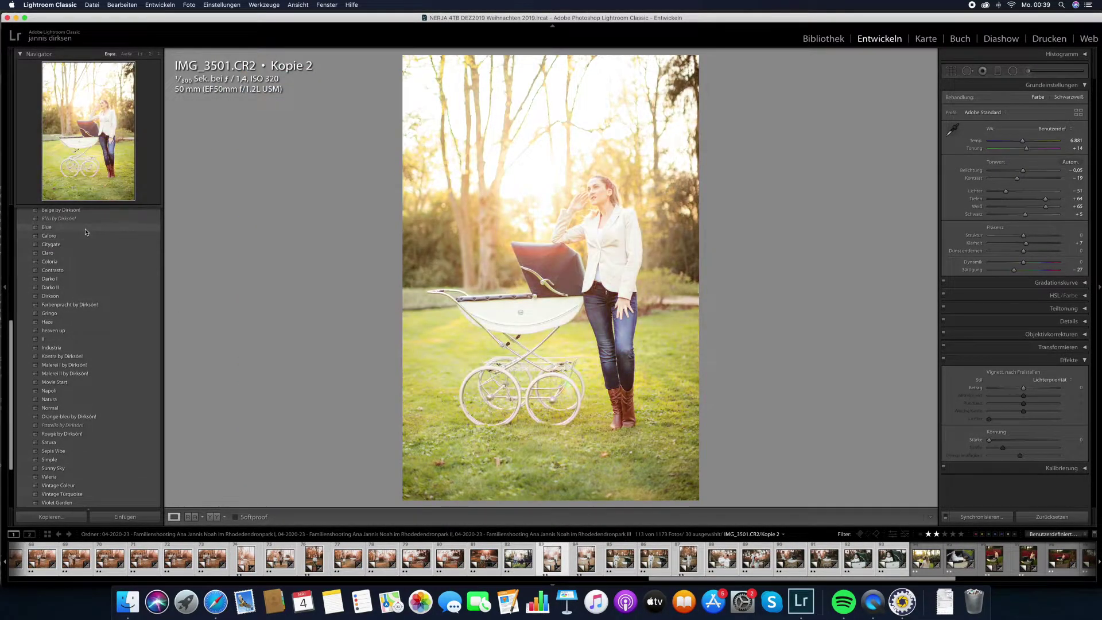
left_click(1017, 171)
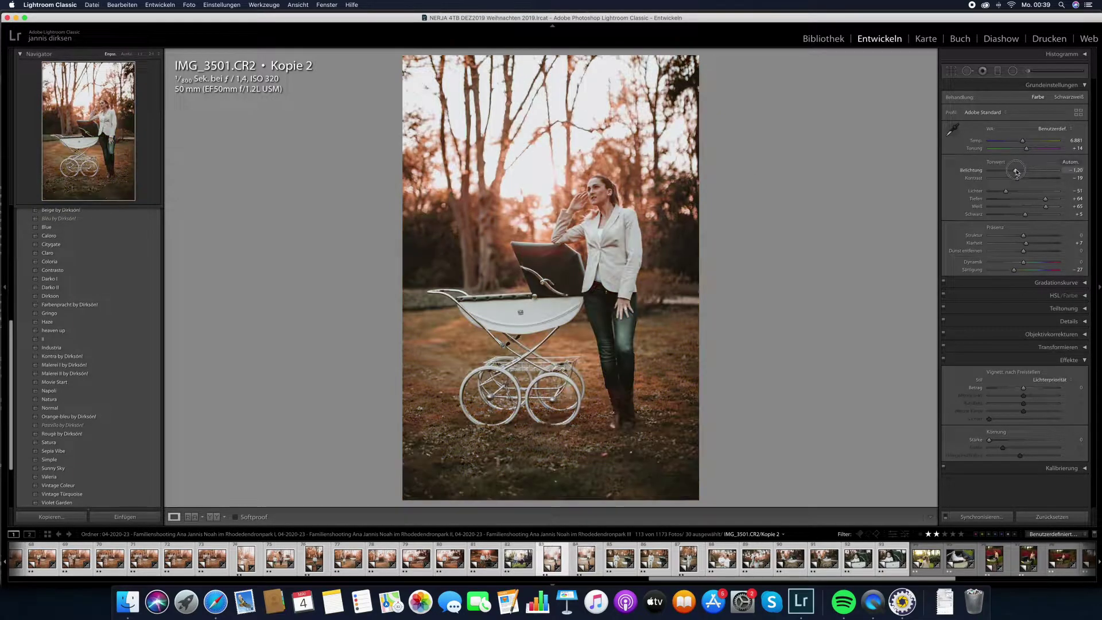
left_click_drag(1017, 171, 1019, 172)
key("backslash")
key("backslash")
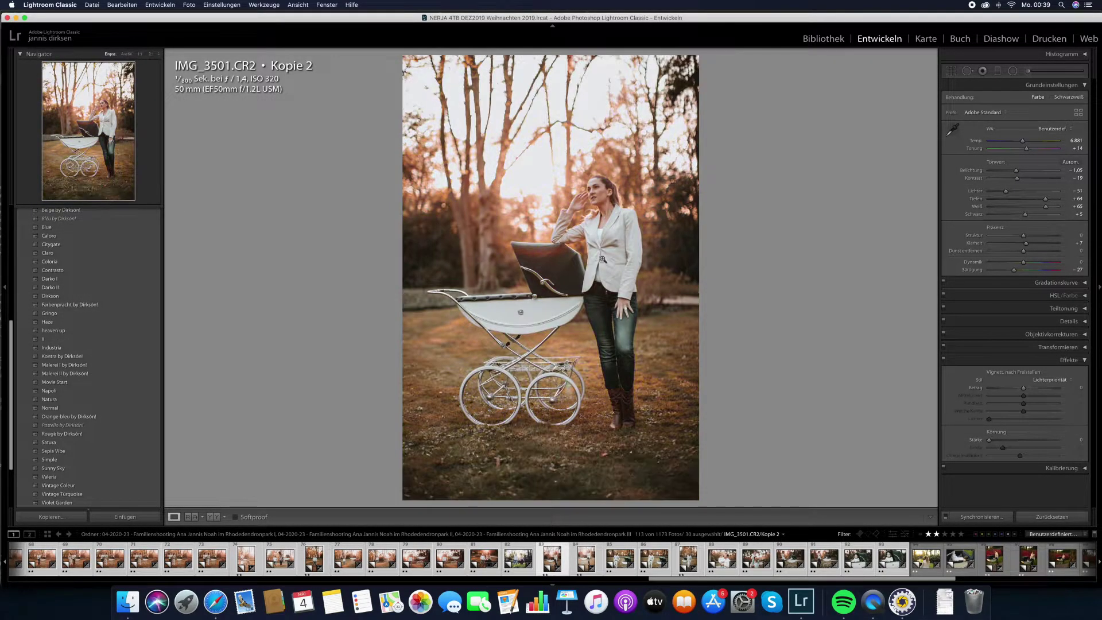
Step: Browse onward through the photos from IMG_3508 to IMG_3694
key("Right")
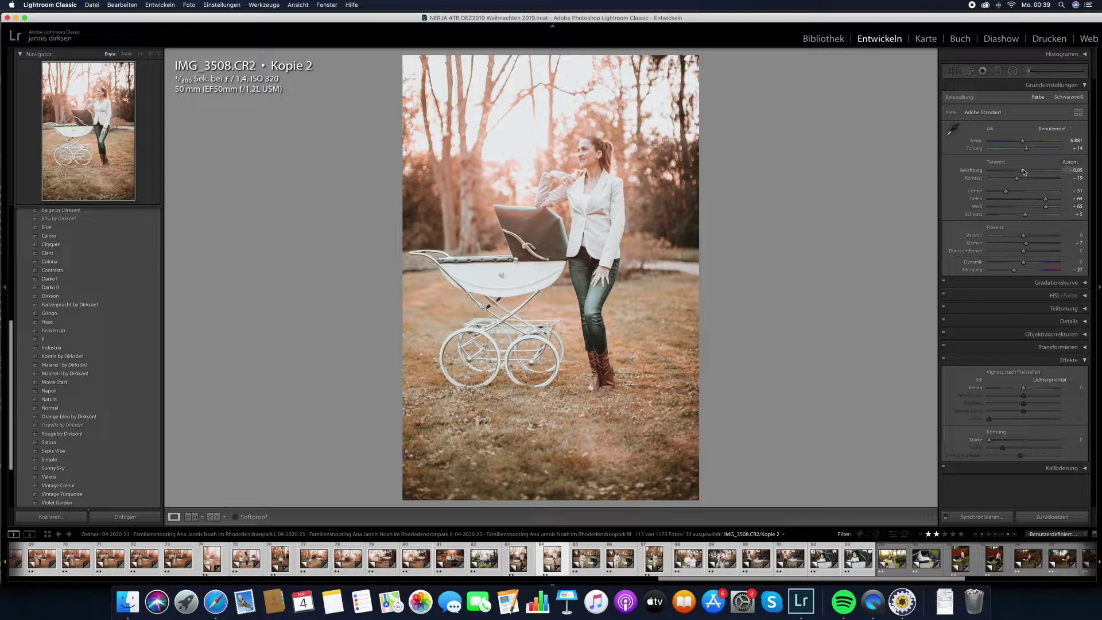
key("Right")
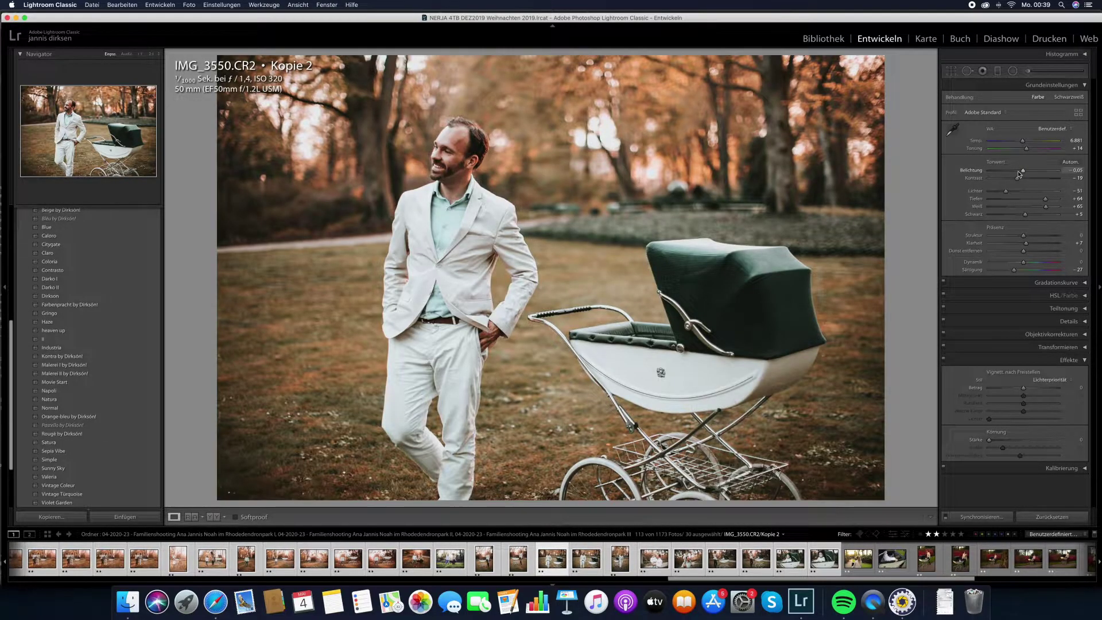
key("Right")
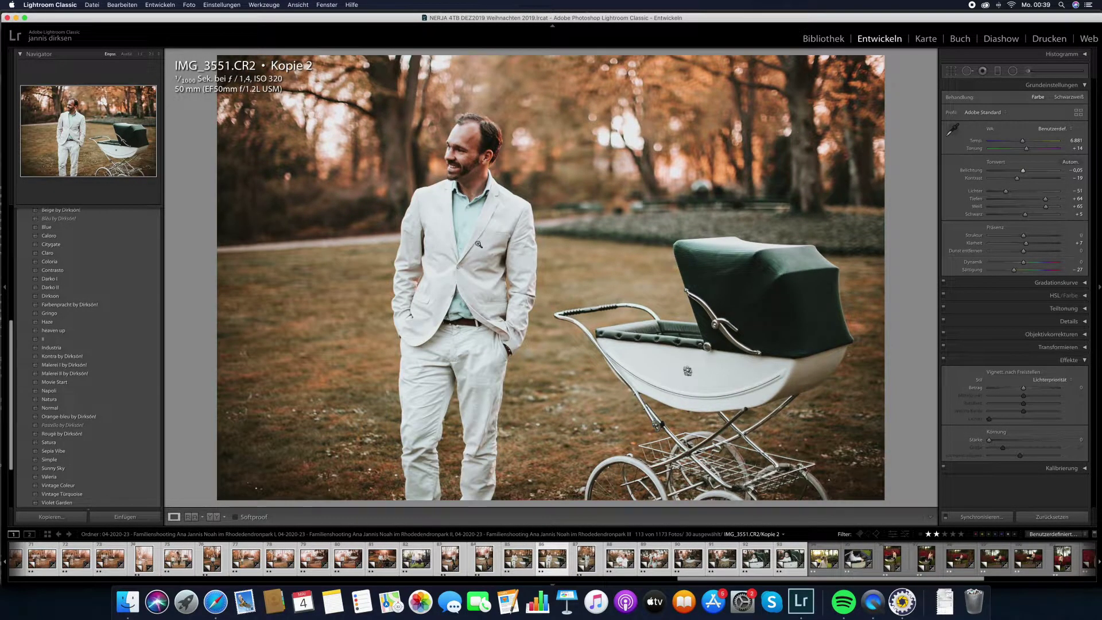
key("Right")
key("Right")
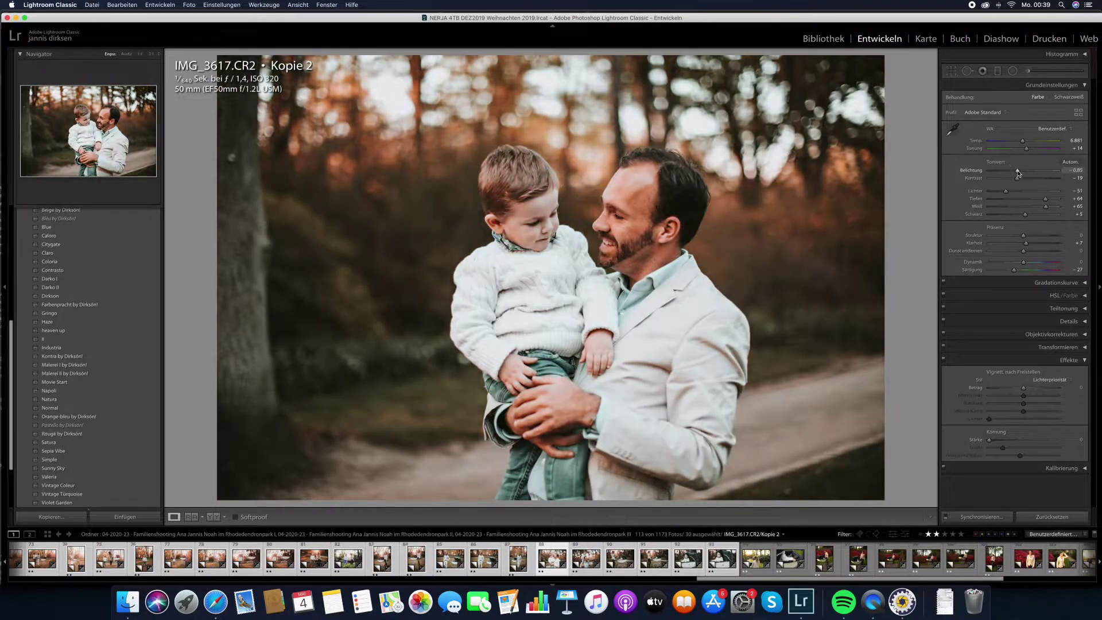
key("Right")
key("Right")
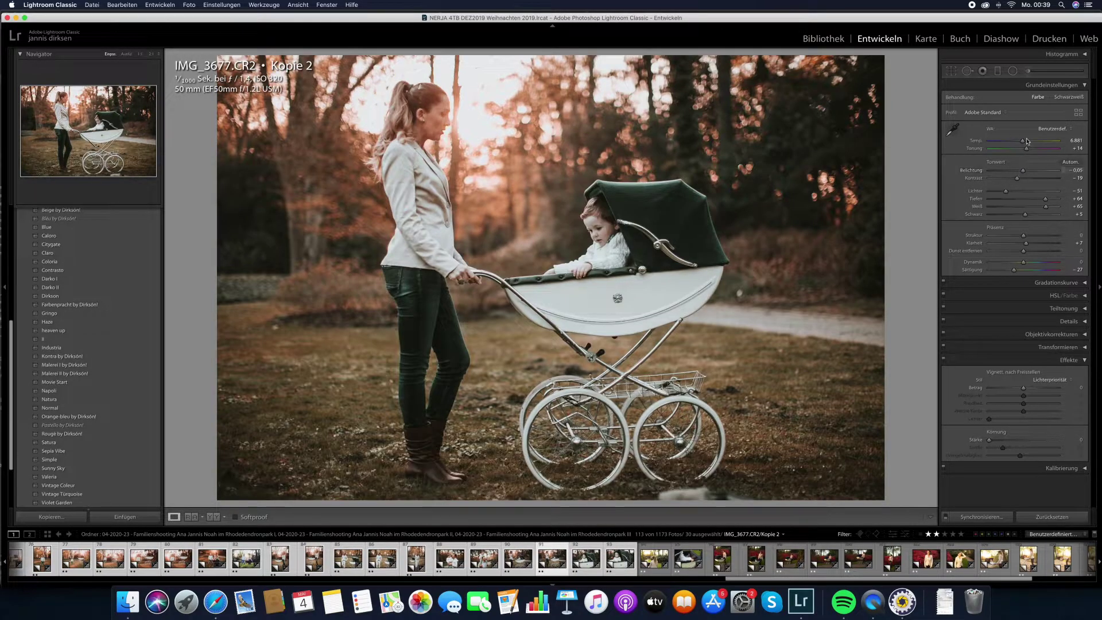
key("Right")
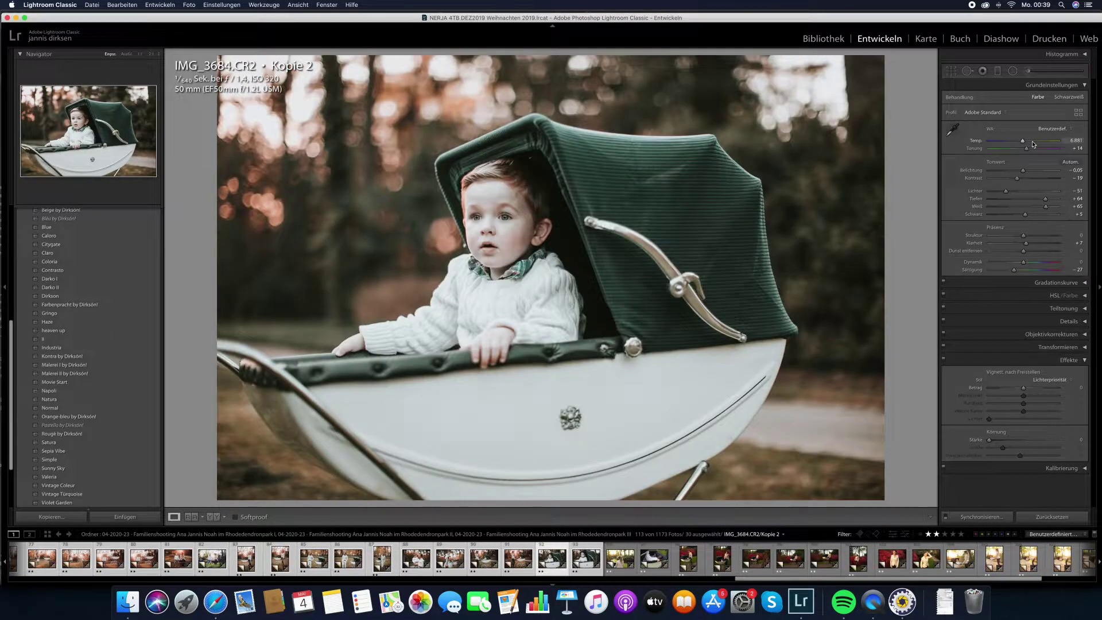
key("Right")
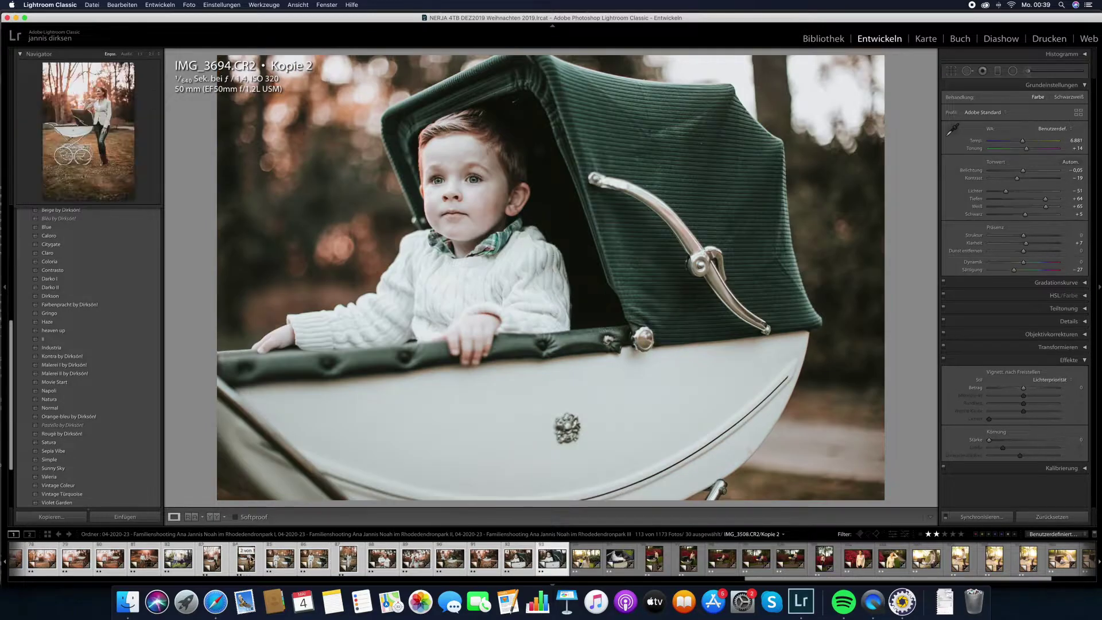
Step: Go back through the filmstrip to IMG_3288 and darken its exposure to -0.90
left_click(211, 558)
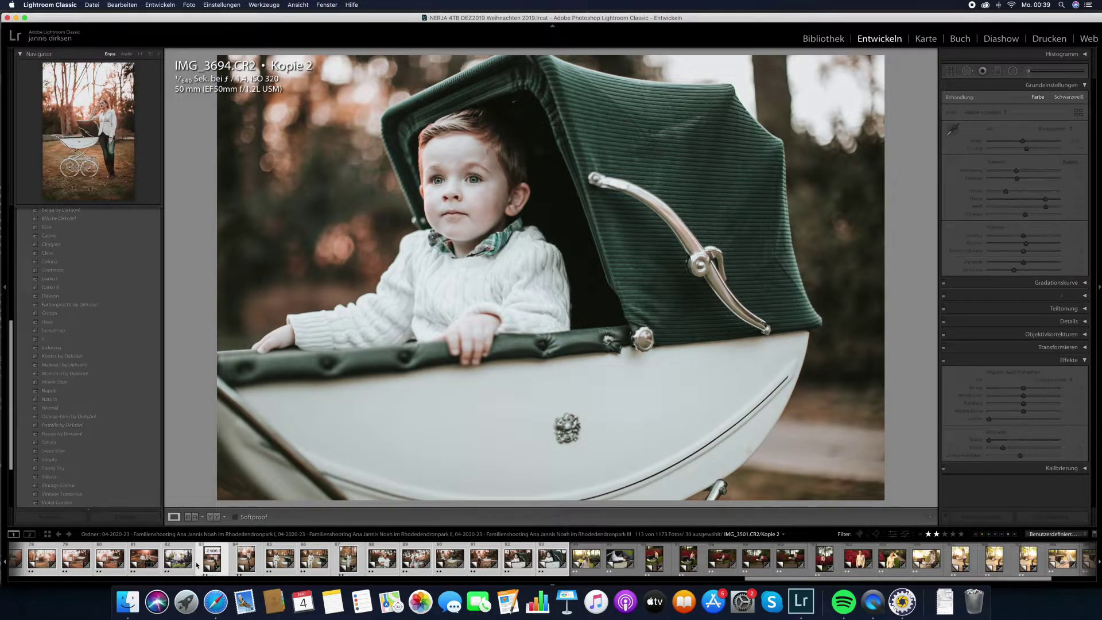
scroll(173, 560, "up", 4)
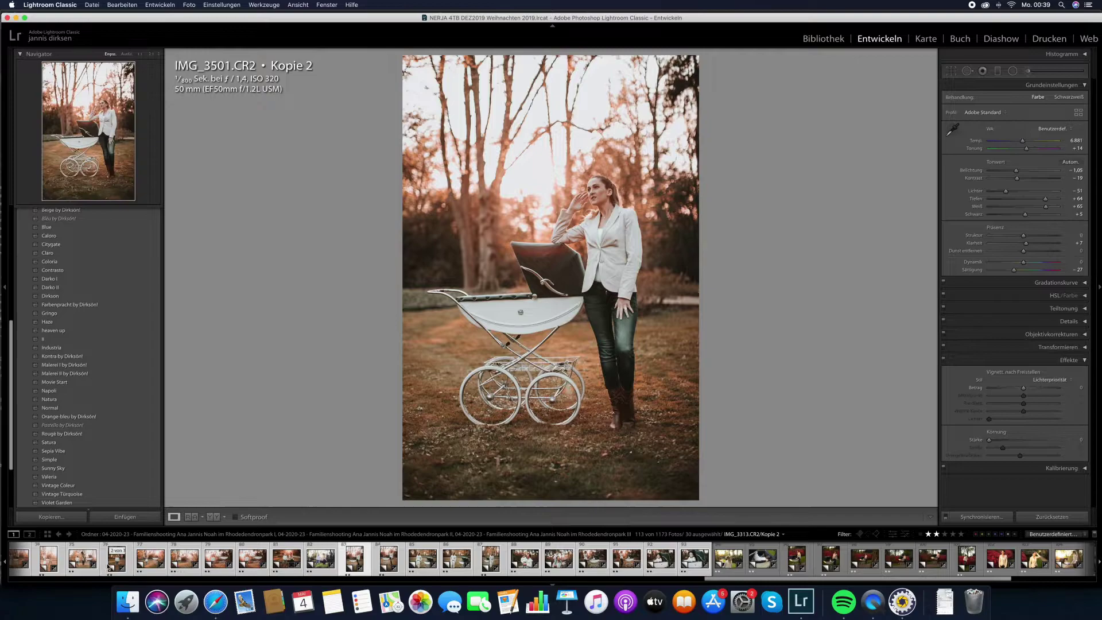
left_click(109, 568)
scroll(107, 567, "up", 2)
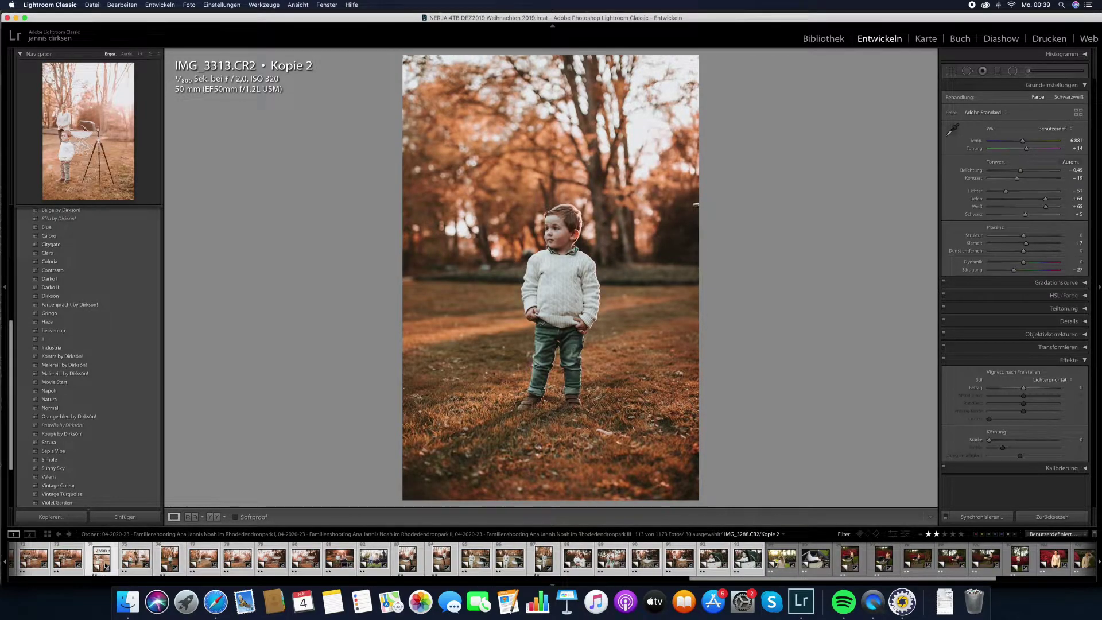
left_click(105, 567)
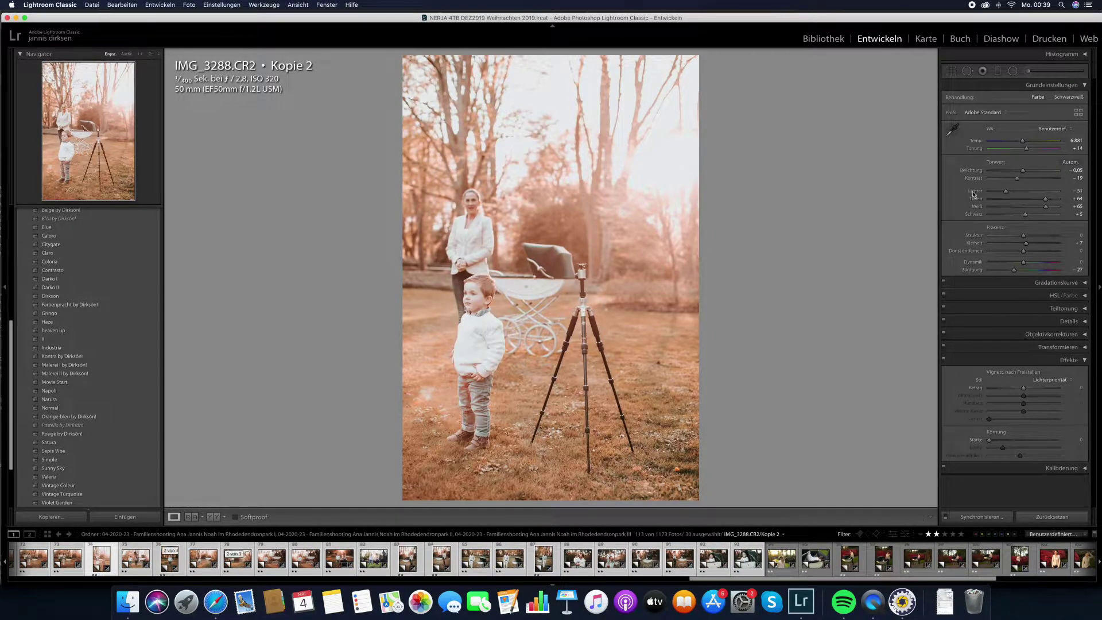
left_click(1018, 172)
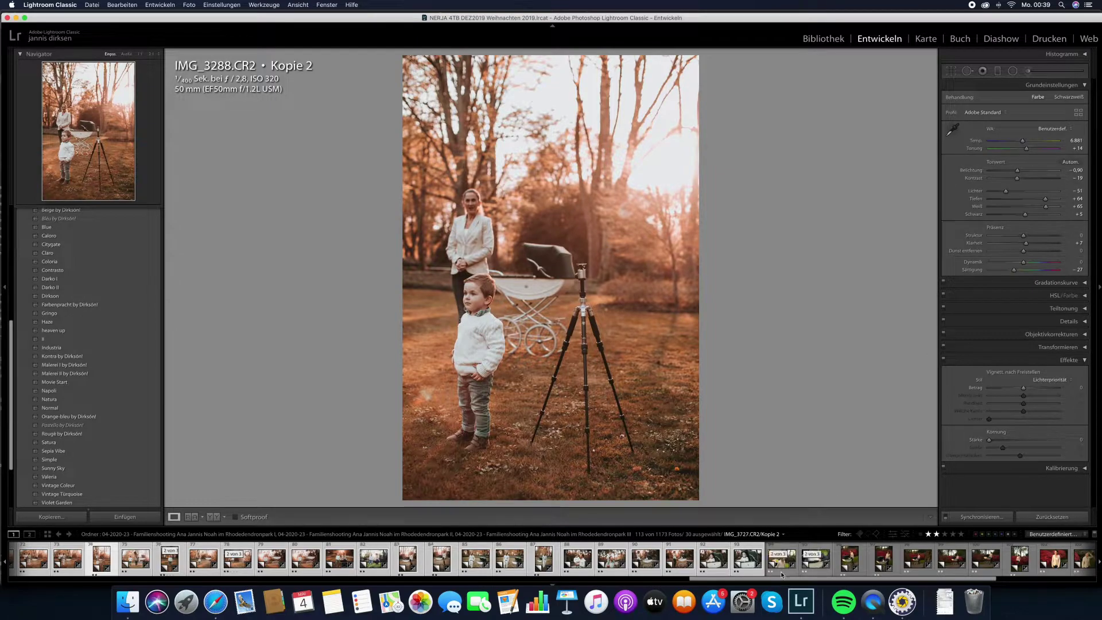
scroll(782, 574, "down", 5)
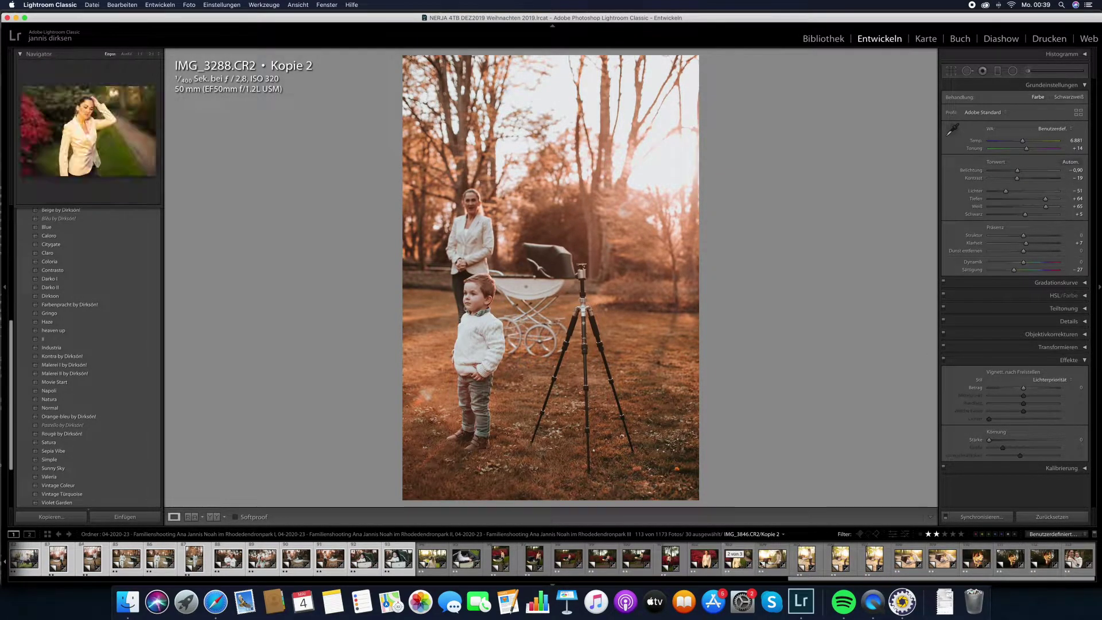
scroll(402, 560, "up", 15)
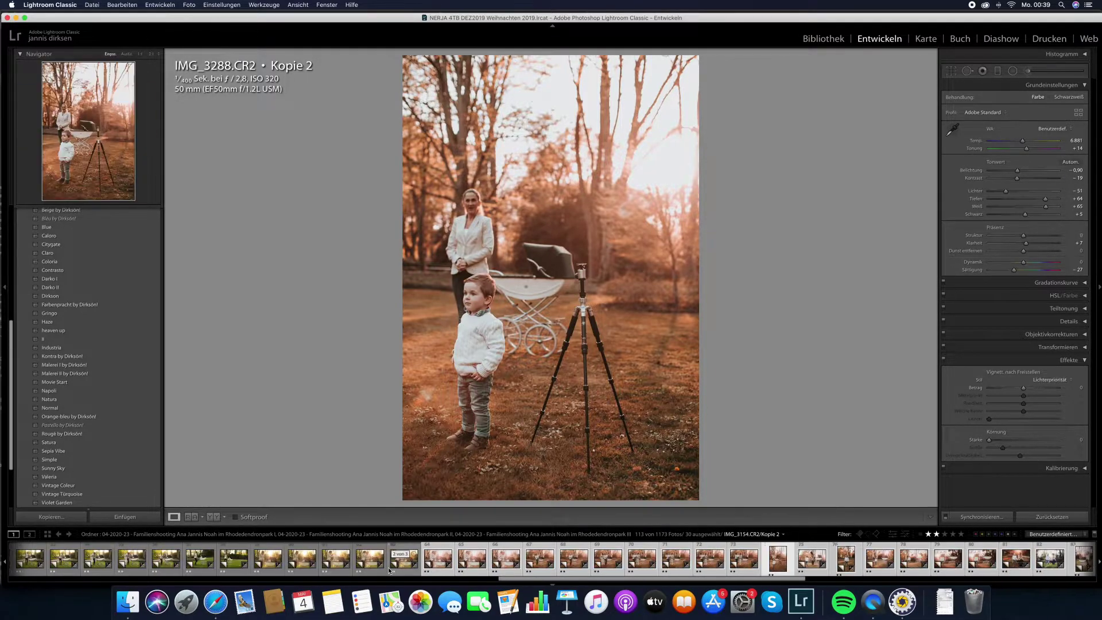
scroll(368, 569, "up", 5)
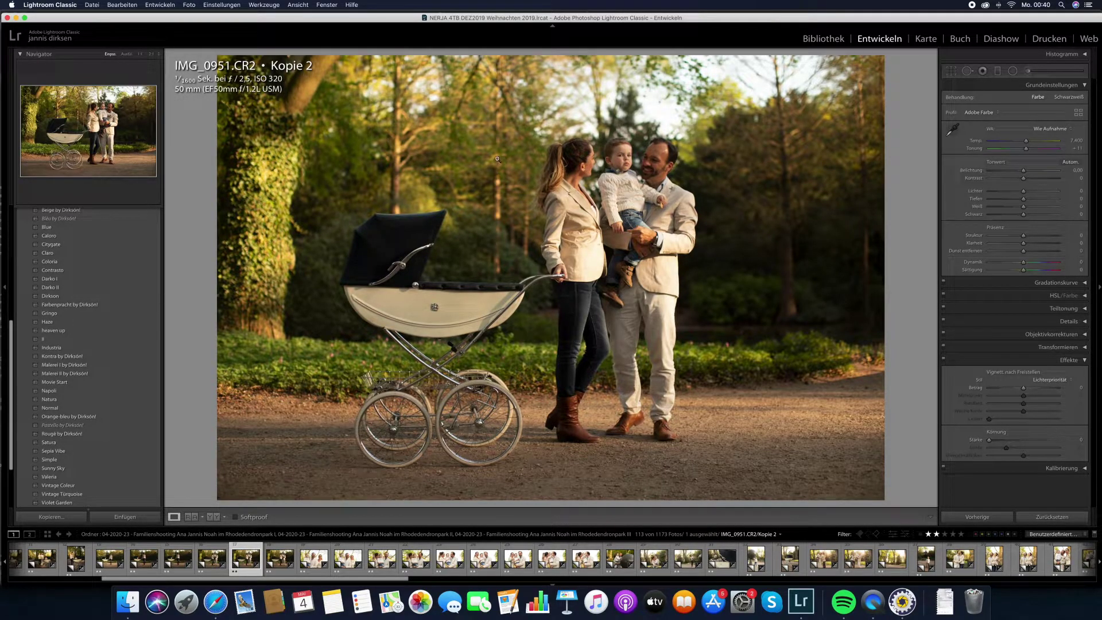
Step: Give IMG_0951 the Coloria preset with temperature 7,654 and contrast -25
left_click(64, 263)
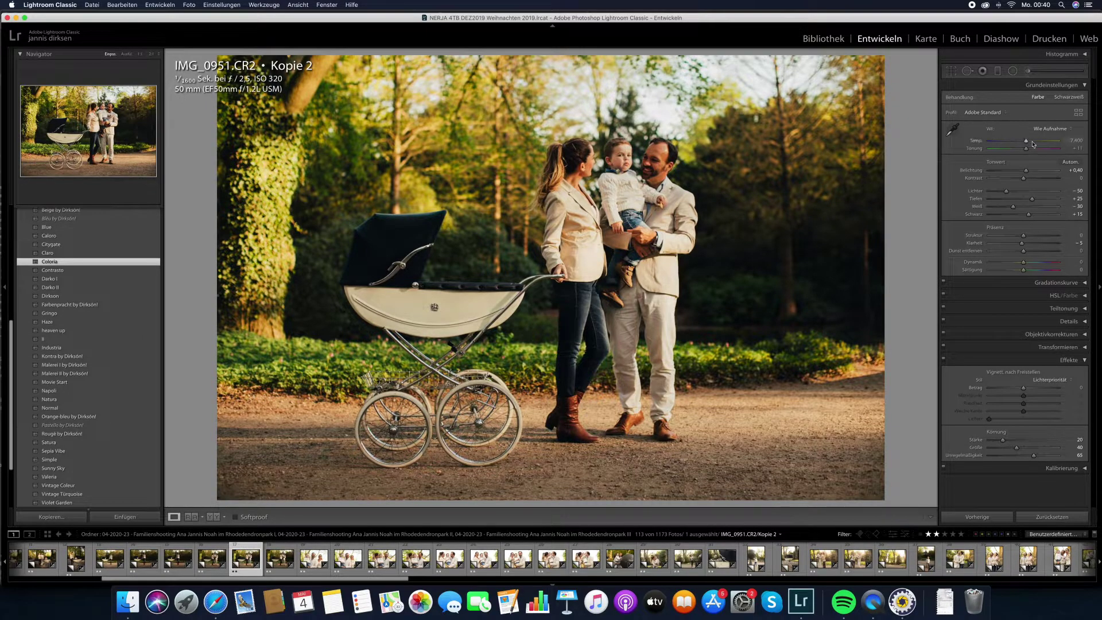
left_click_drag(1027, 144, 1028, 172)
left_click(1016, 179)
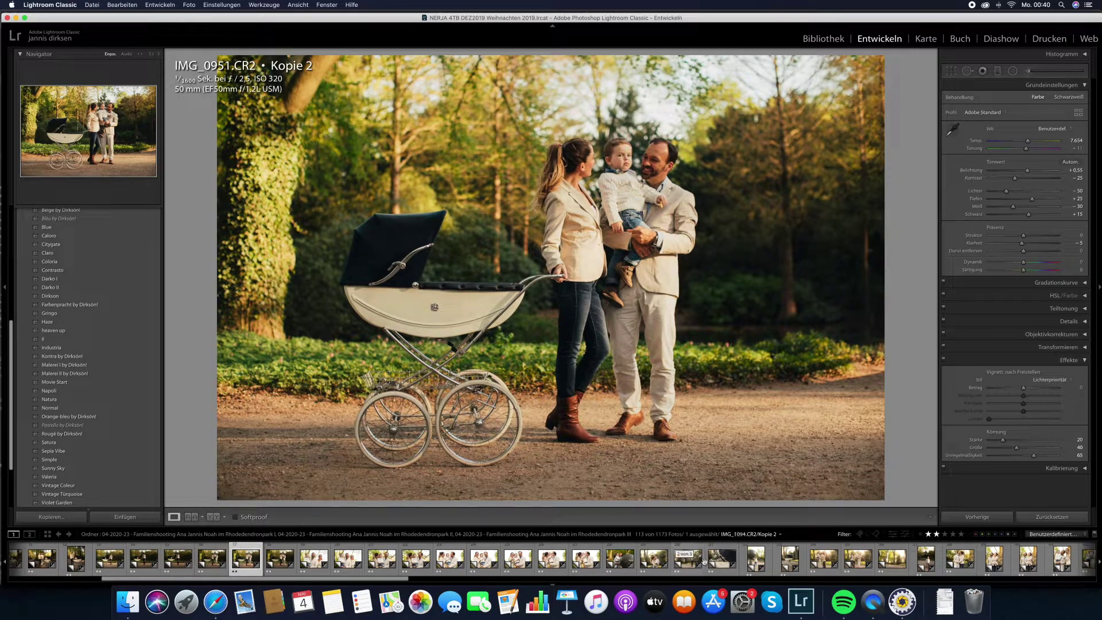
Step: Select the run of photos and synchronize these settings to all of them
scroll(117, 559, "up", 5)
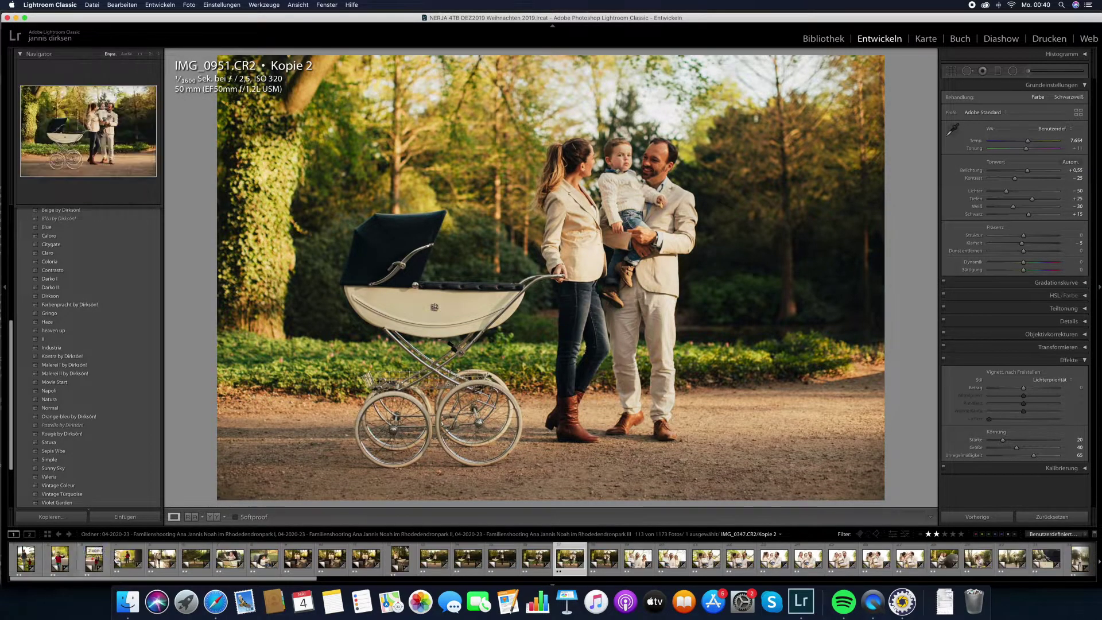
left_click(162, 558, "shift")
left_click(981, 517)
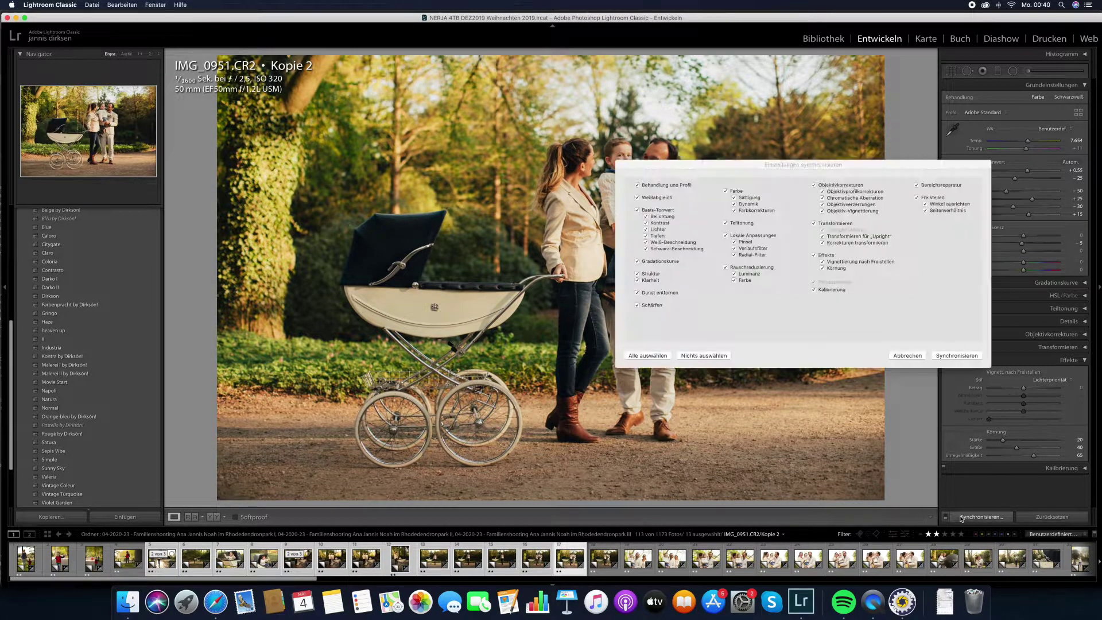
left_click(969, 354)
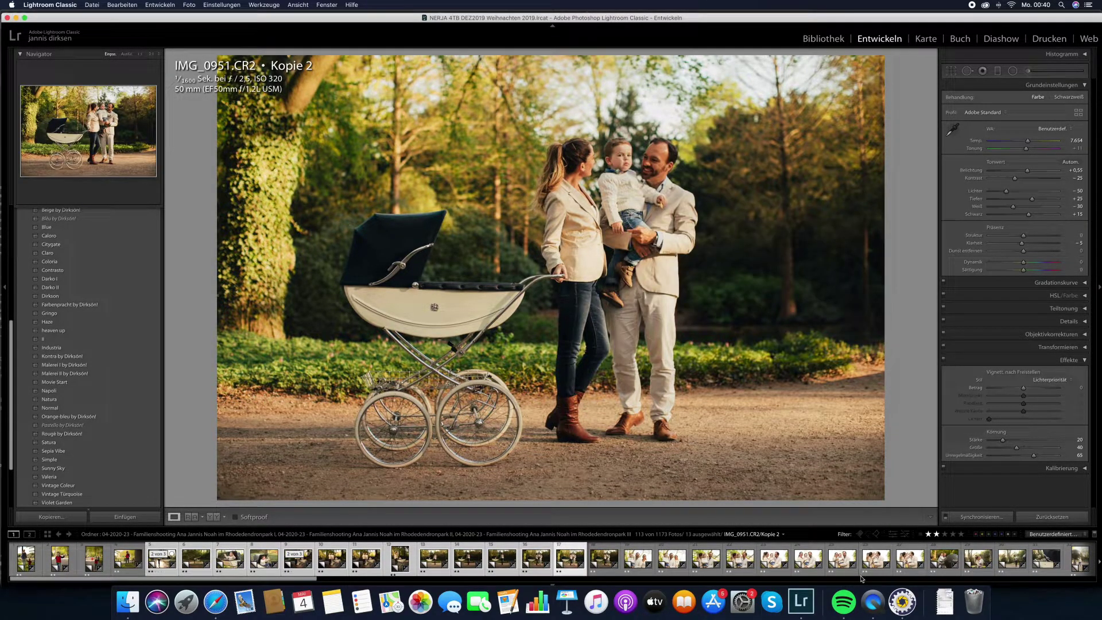
left_click(982, 517)
left_click(957, 355)
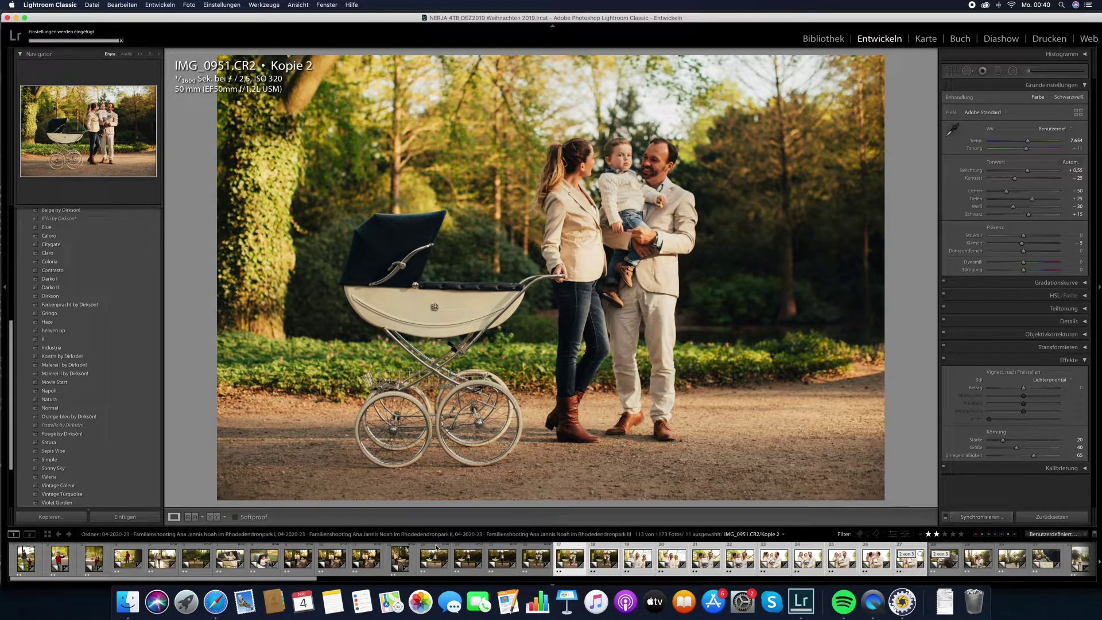
Step: Lower exposure on IMG_0650, set IMG_0713 to −0,20 and IMG_0722 to −0,05
left_click(263, 558)
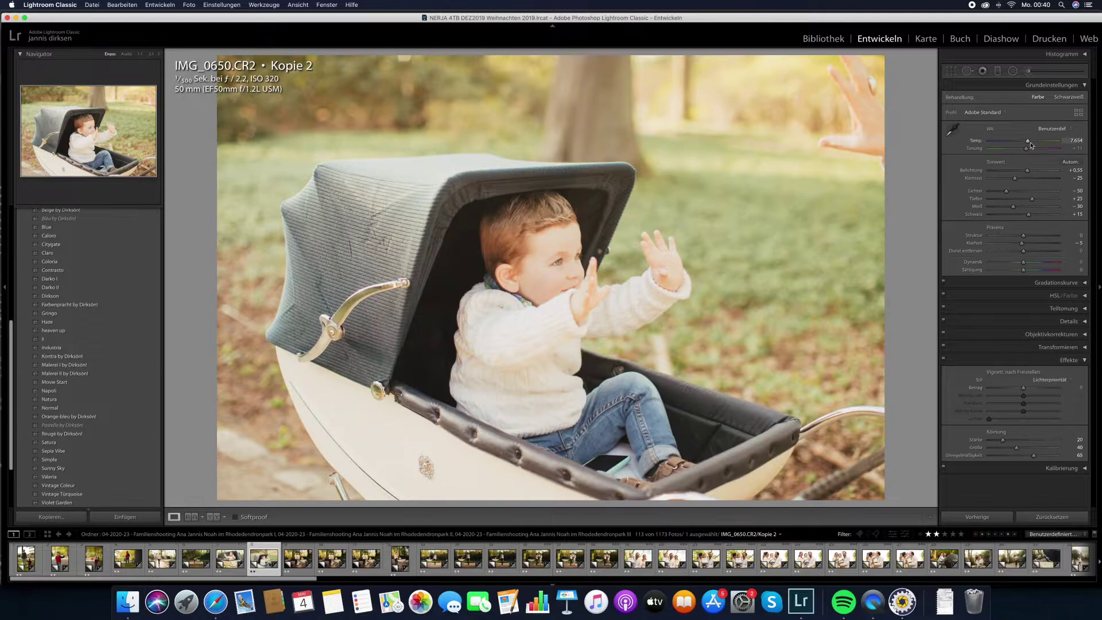
left_click_drag(1028, 170, 1023, 172)
key("Right")
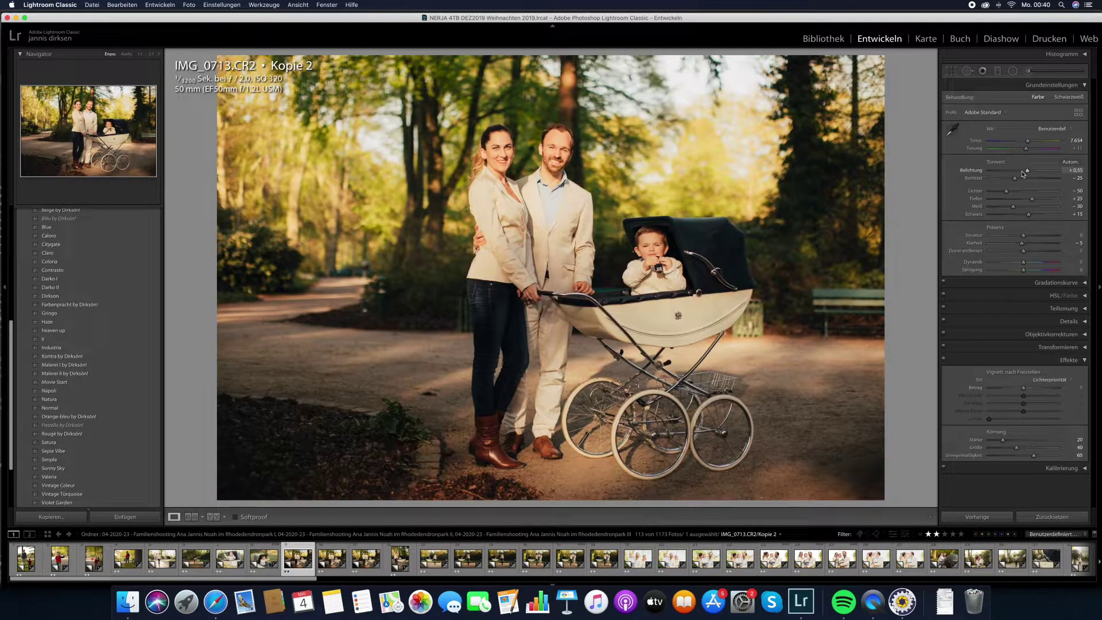
left_click(1023, 170)
key("Right")
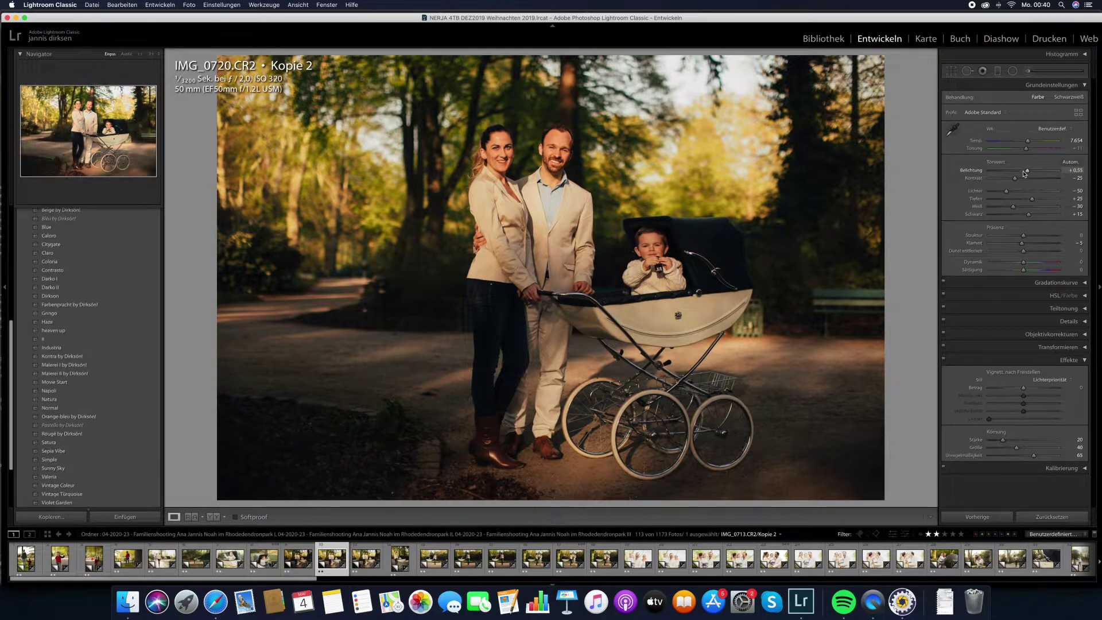
key("Right")
left_click(1024, 172)
Step: Darken exposure on IMG_0837 and IMG_0850, adjust IMG_0879, then reach IMG_0880
key("Right")
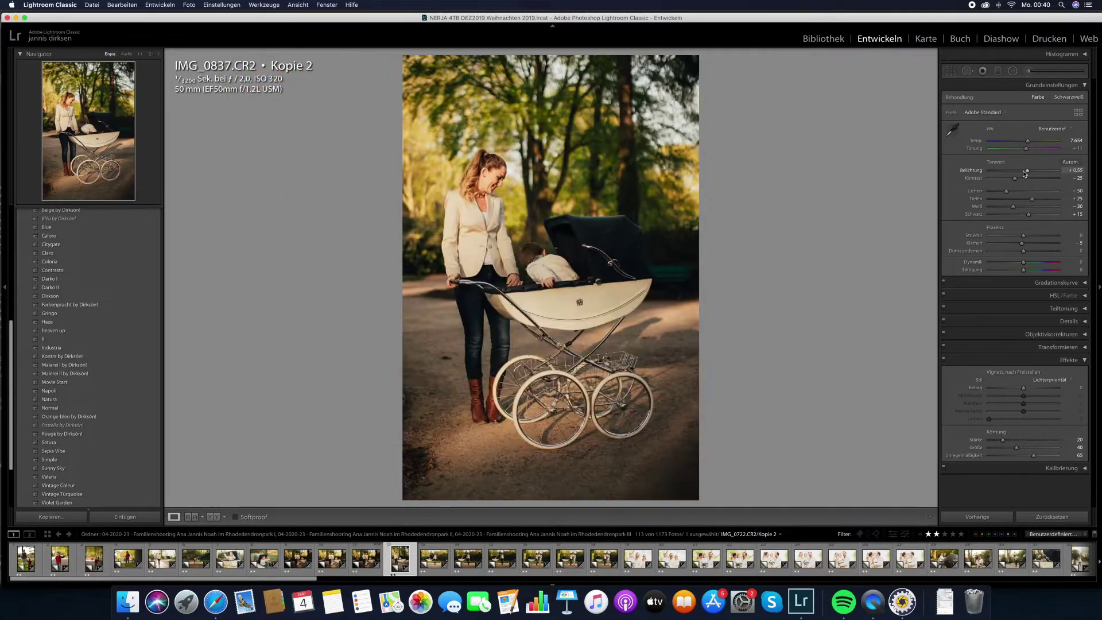
left_click(1025, 171)
key("Right")
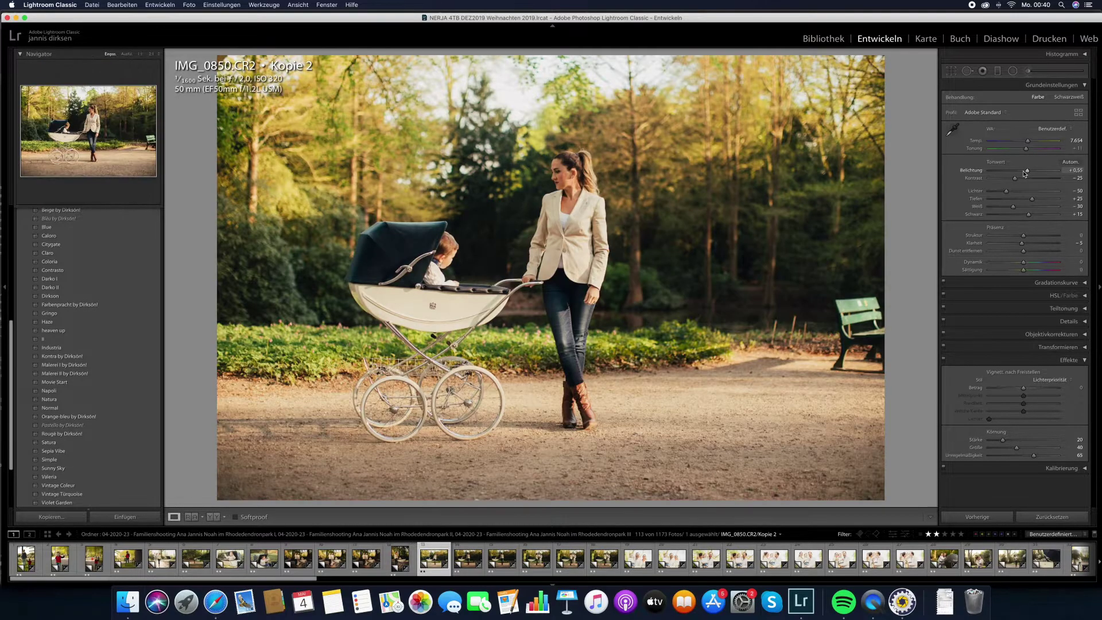
left_click(1026, 171)
key("Right")
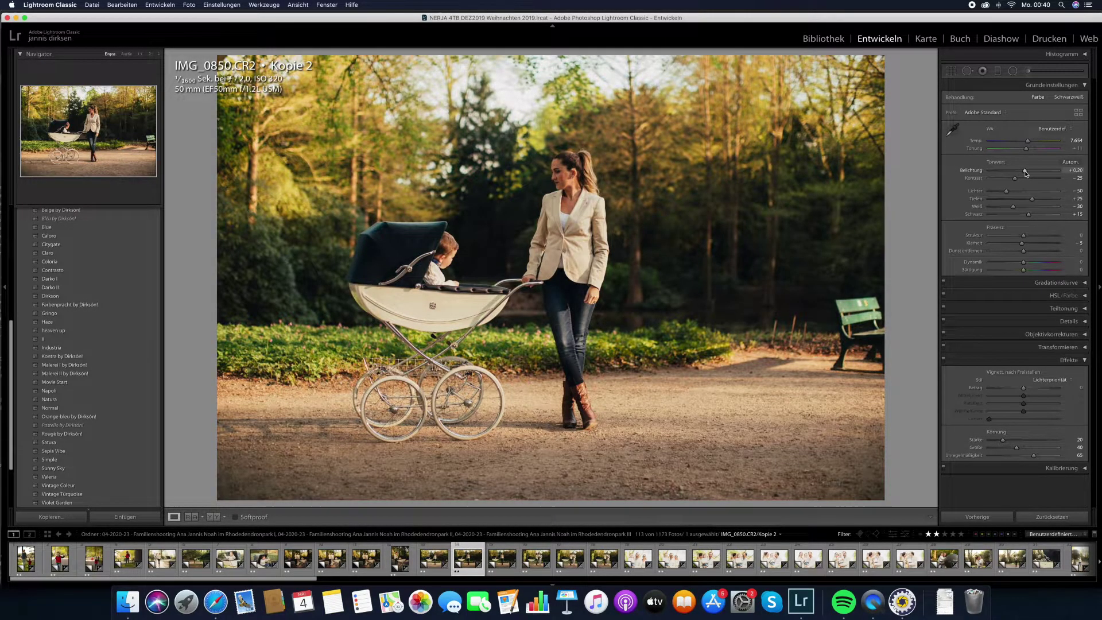
left_click(1030, 172)
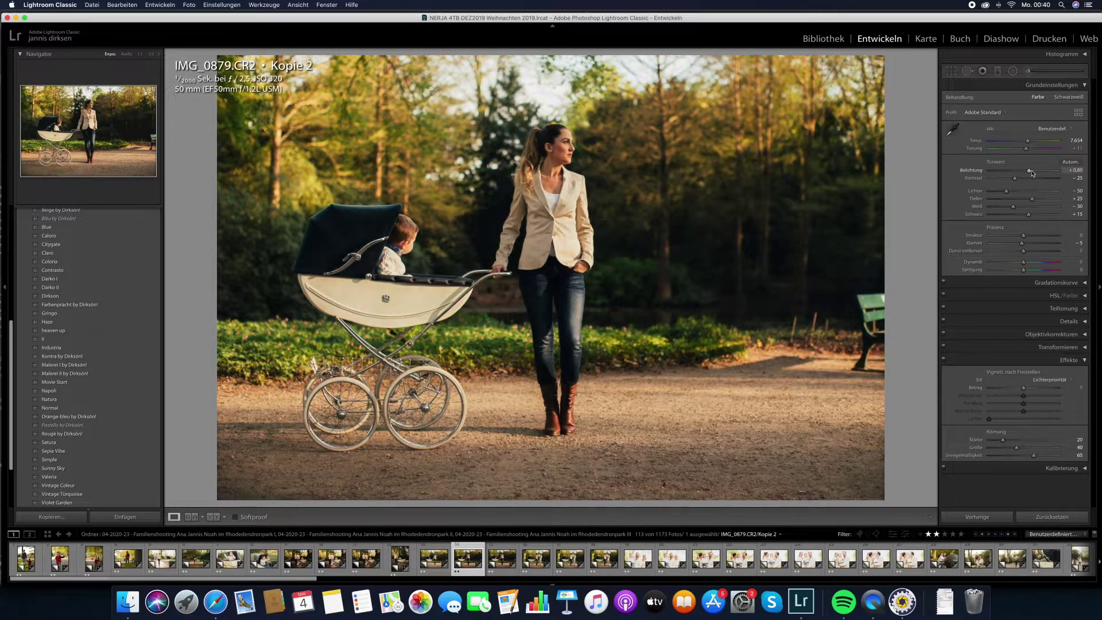
key("Right")
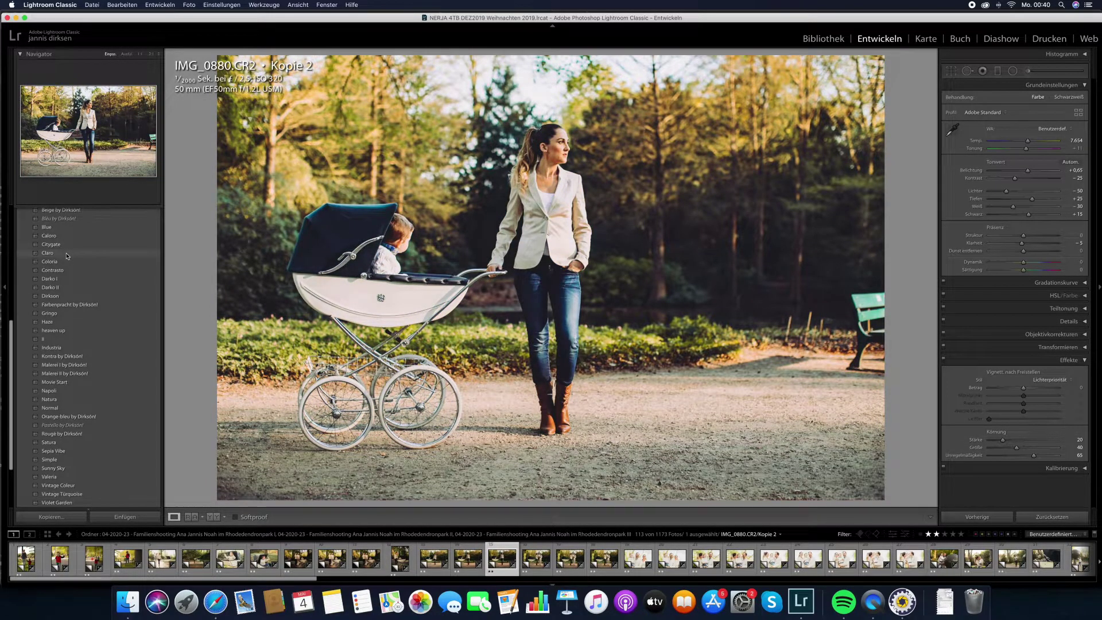
Step: Try Claro, heaven up and Movie Start, then settle on Napoli with exposure +0,75
left_click(58, 254)
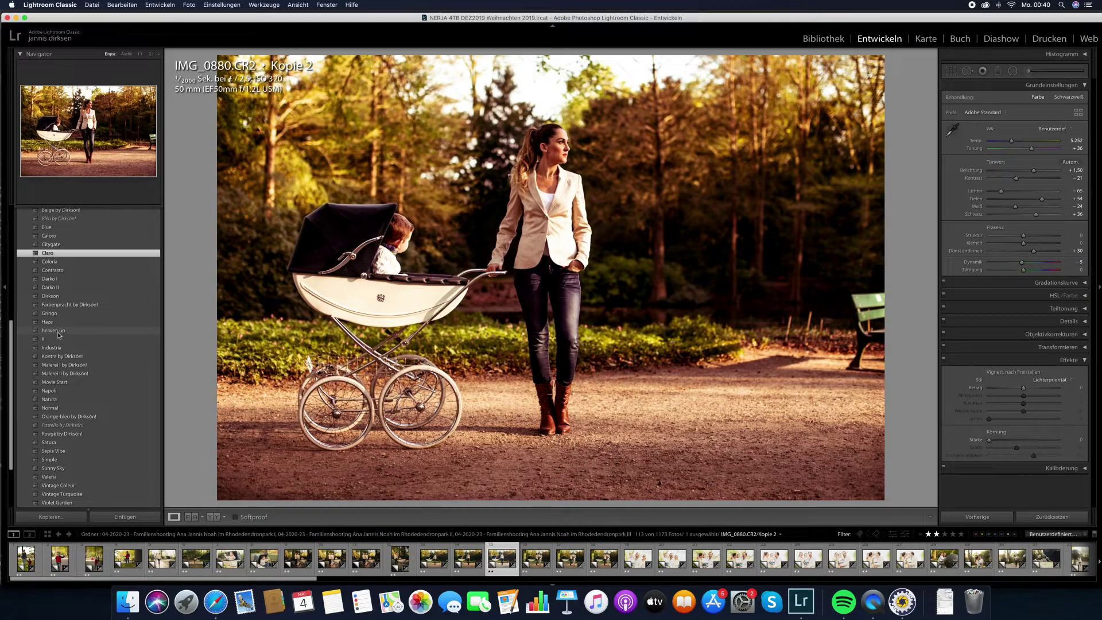
left_click(59, 334)
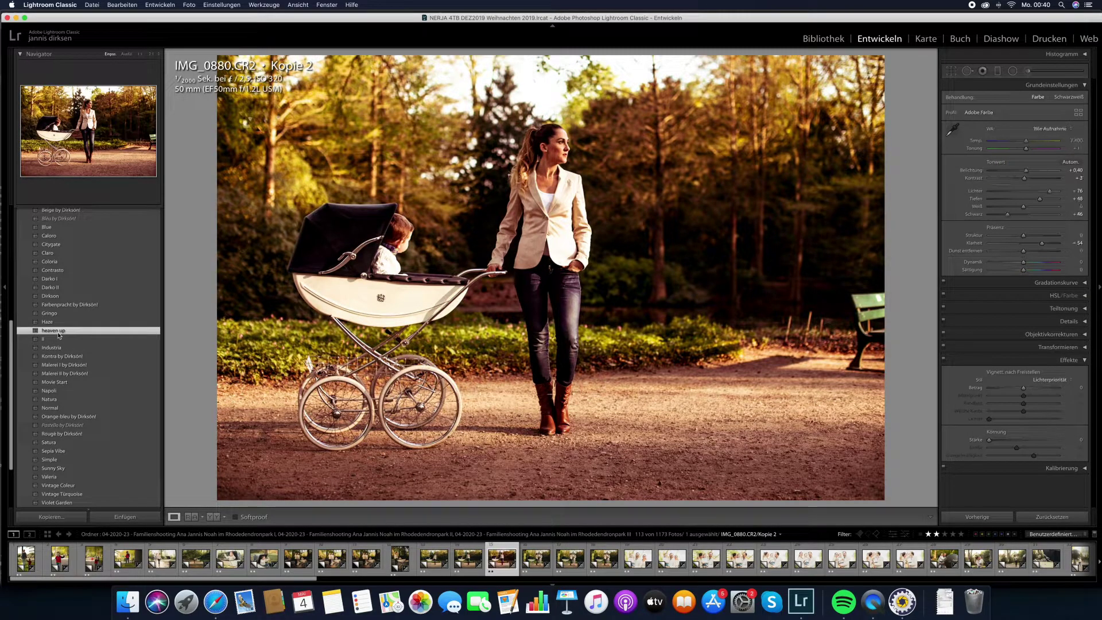
left_click(68, 384)
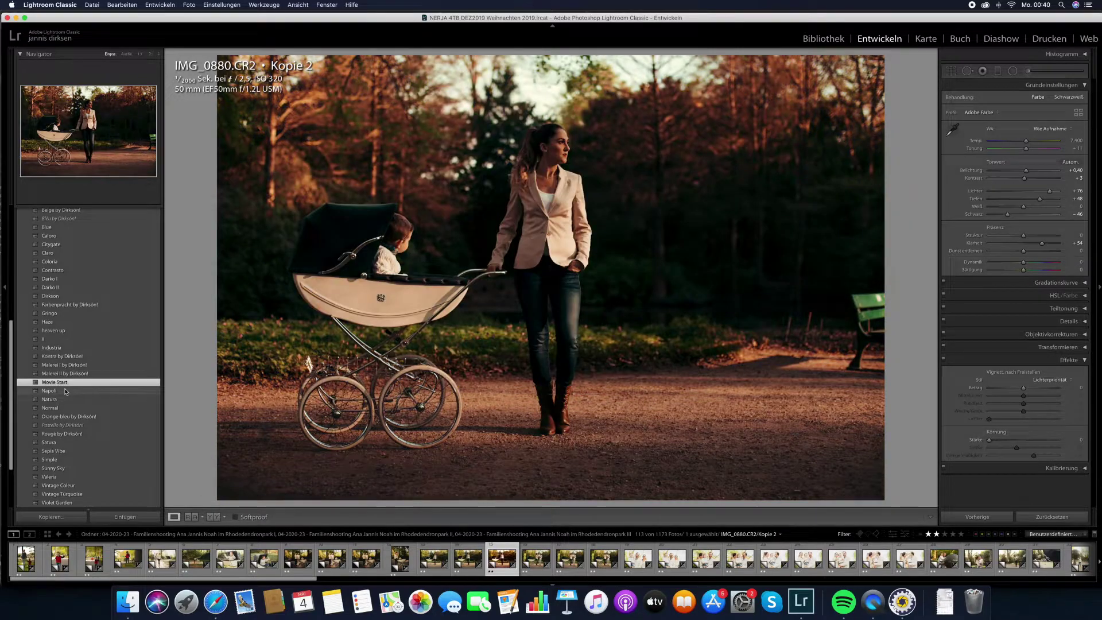
left_click(66, 391)
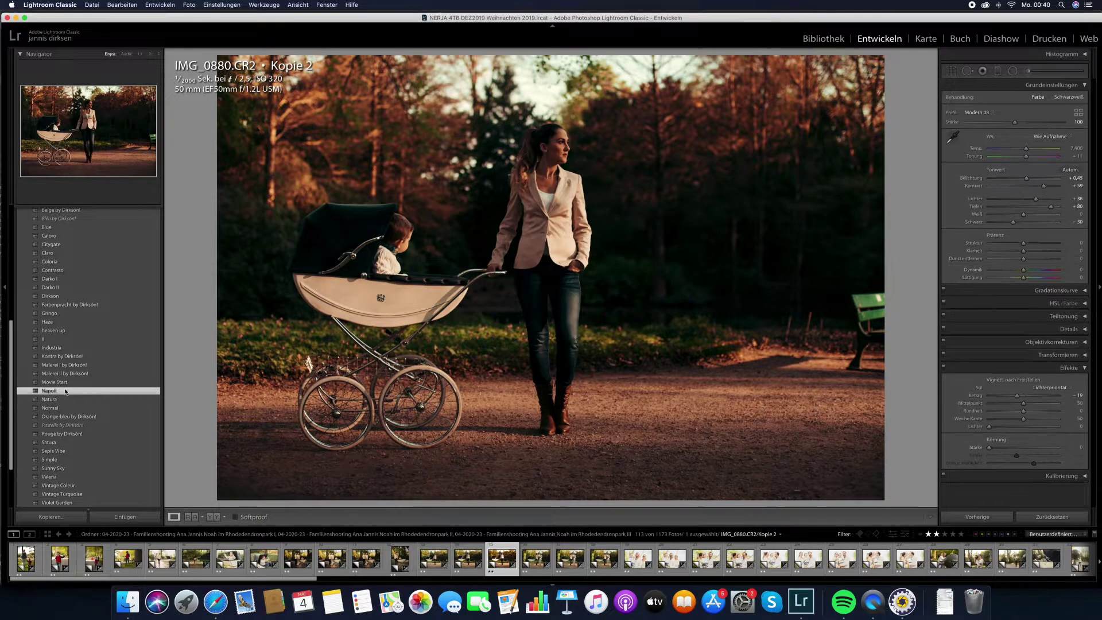
left_click(1029, 169)
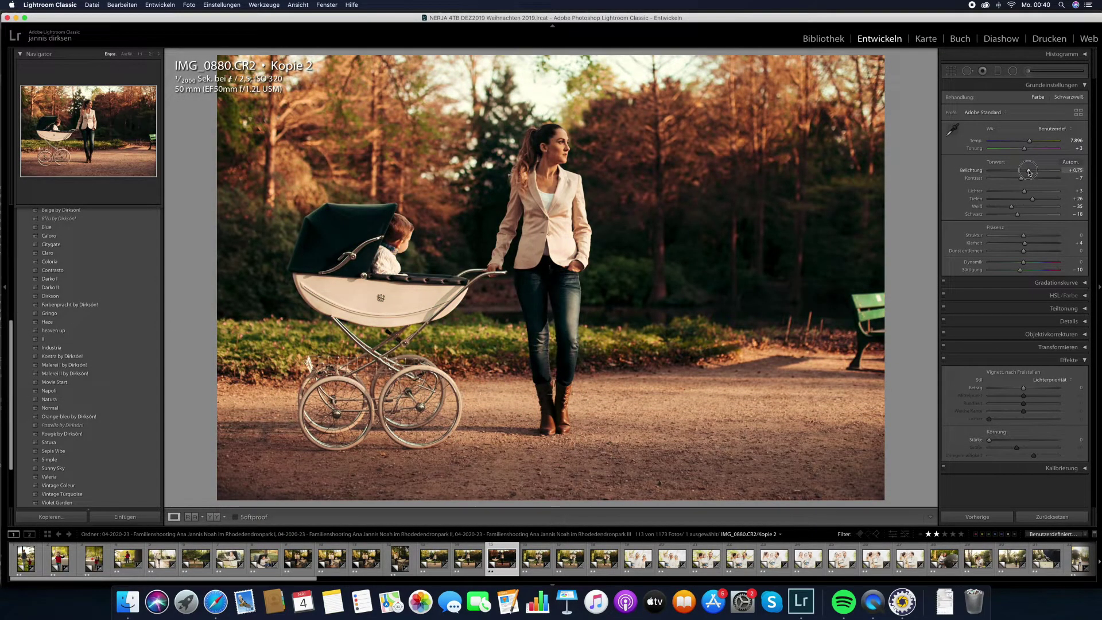
Step: Tighten the crop on IMG_0880 and advance through the next photos
left_click(951, 71)
left_click_drag(746, 229, 775, 201)
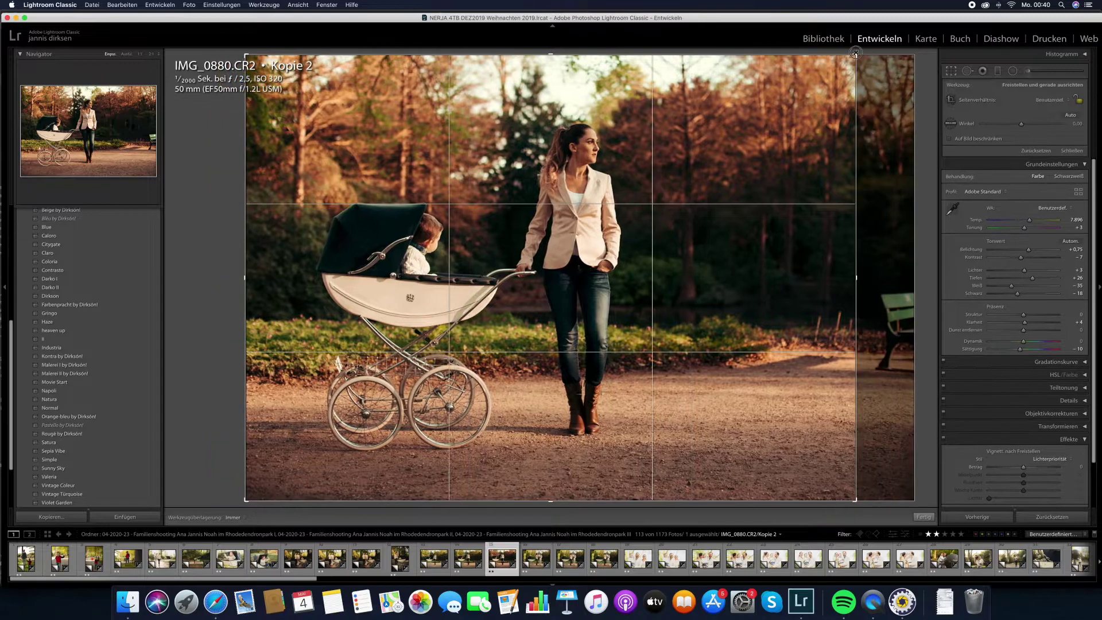
key("Right")
key("Right")
key("Right")
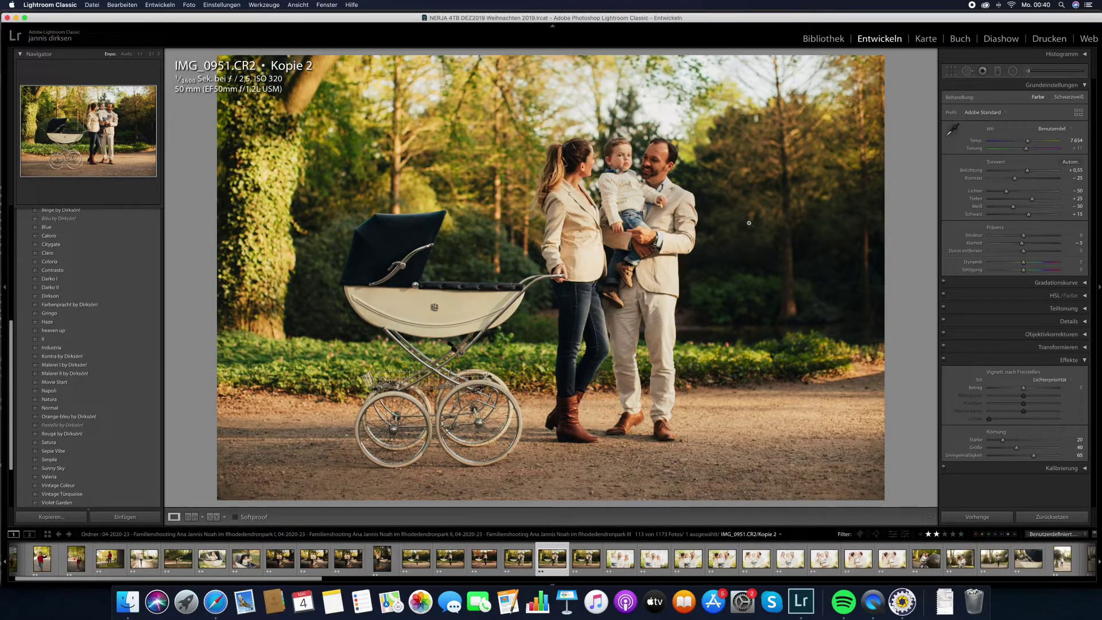
key("Right")
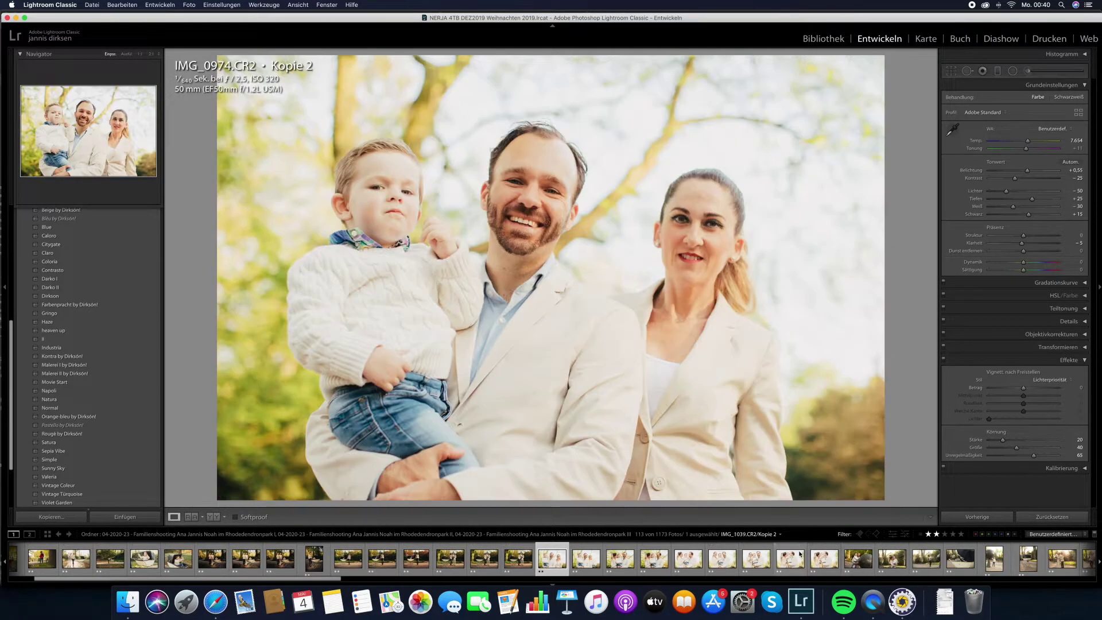
Step: On IMG_1040, try Darko II and Coloria, then settle on Napoli with exposure −0,20
left_click(791, 557)
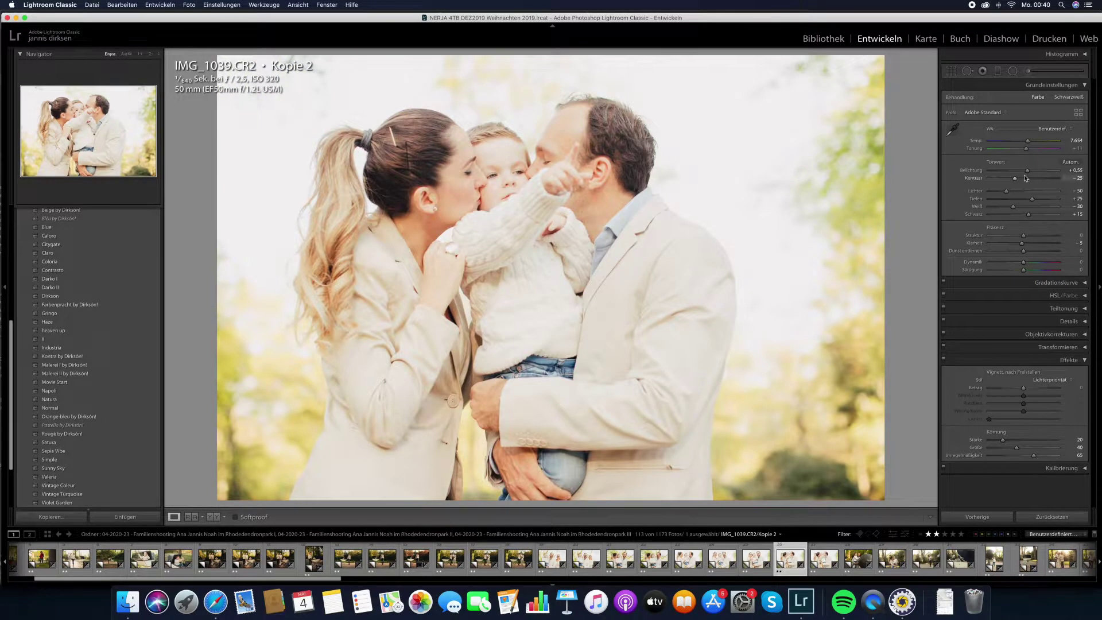
key("Right")
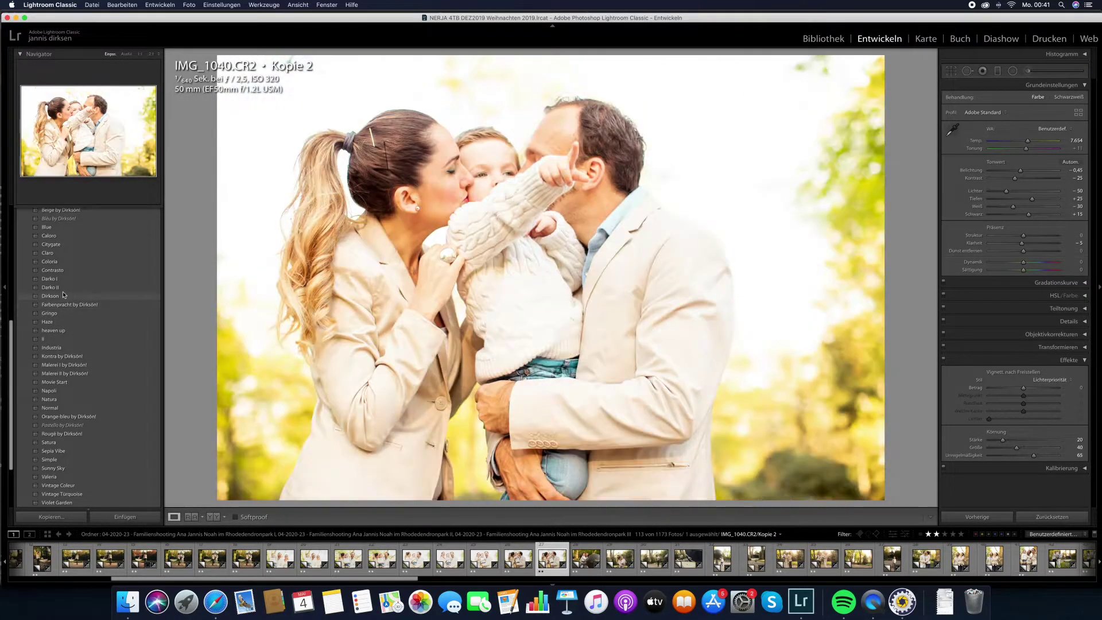
left_click(65, 287)
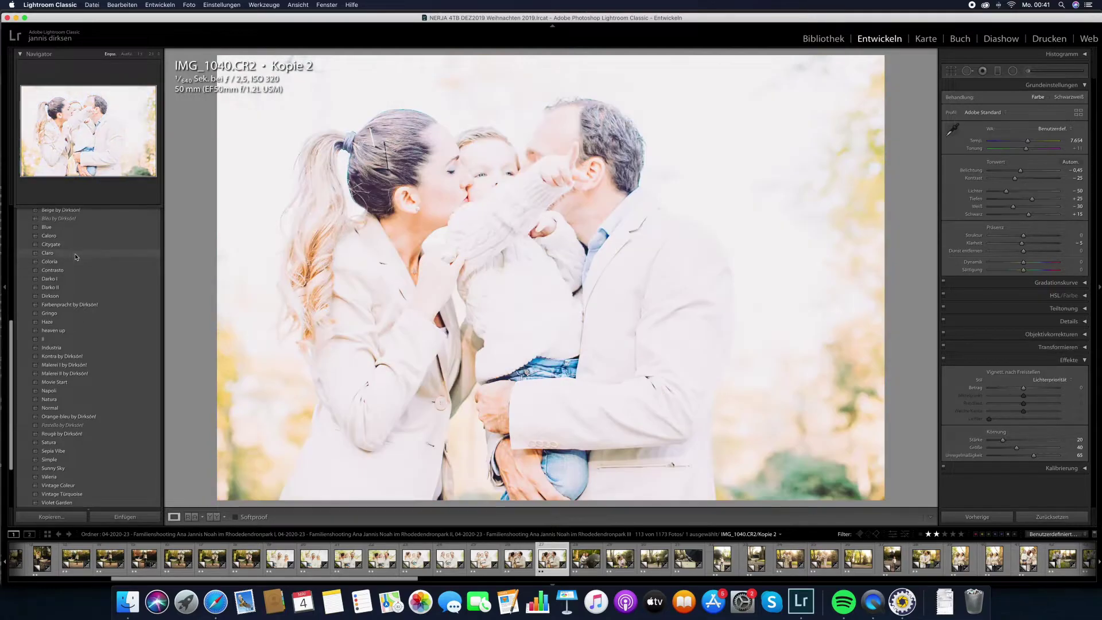
left_click(76, 261)
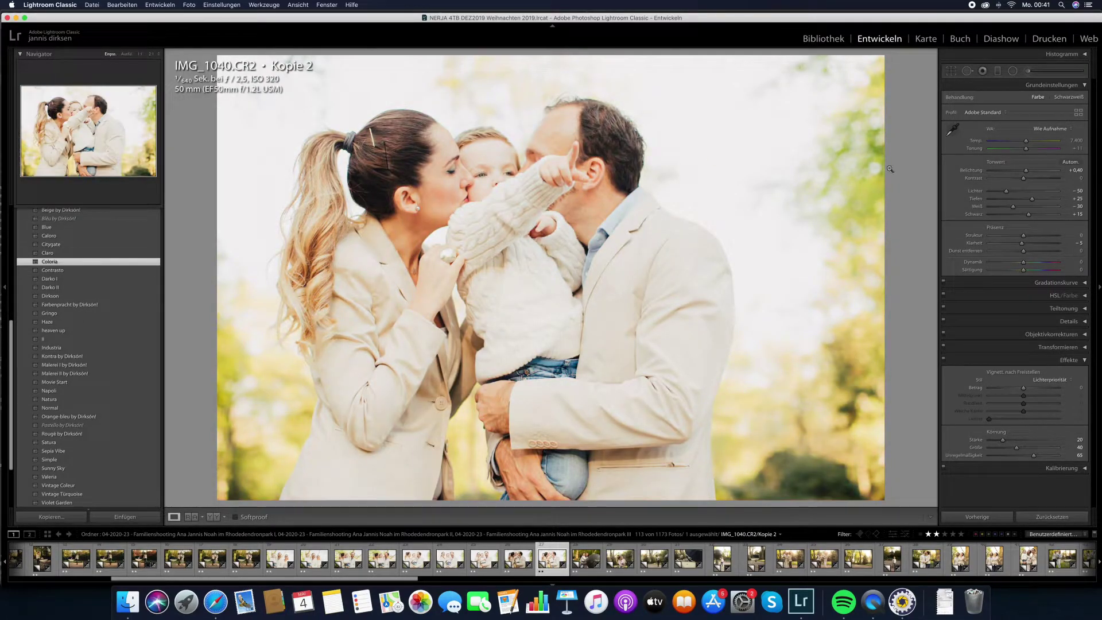
left_click_drag(1022, 172, 1015, 172)
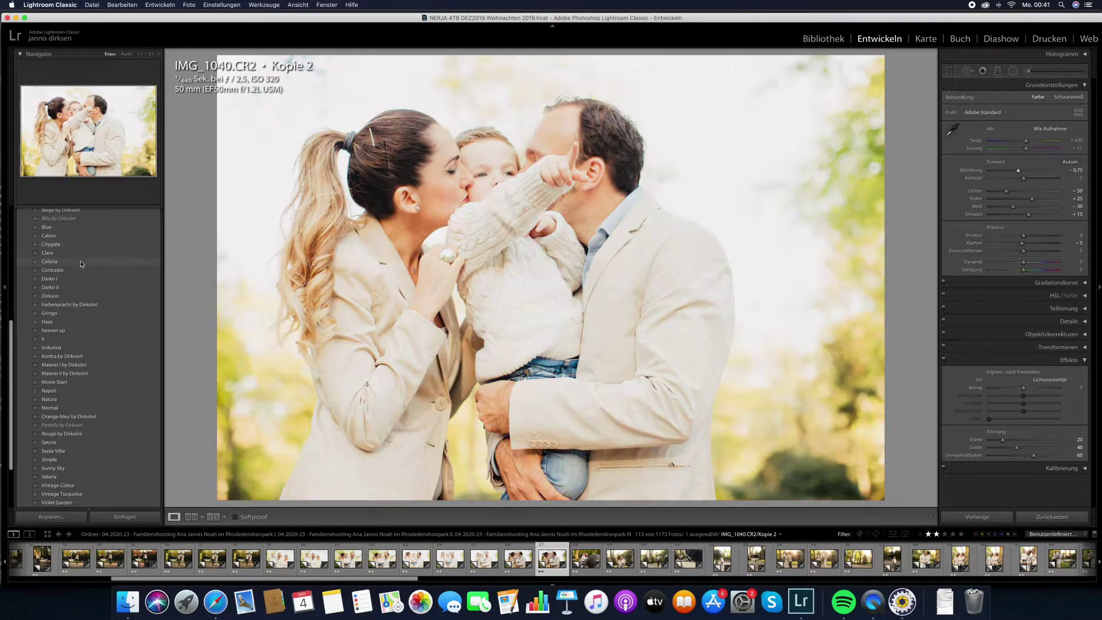
left_click(80, 265)
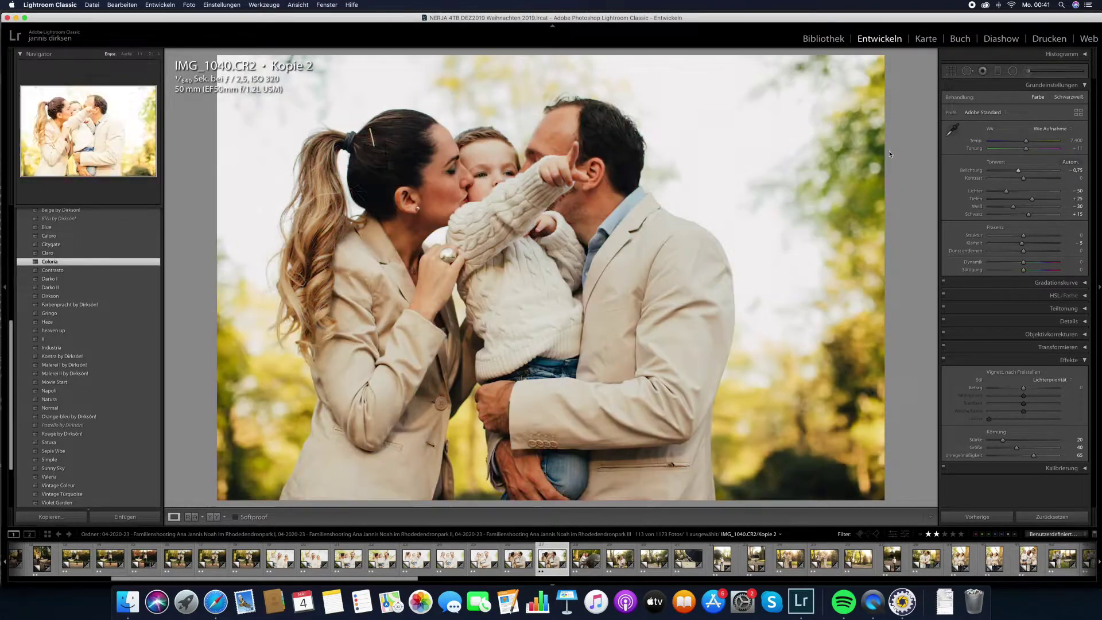
left_click(1020, 172)
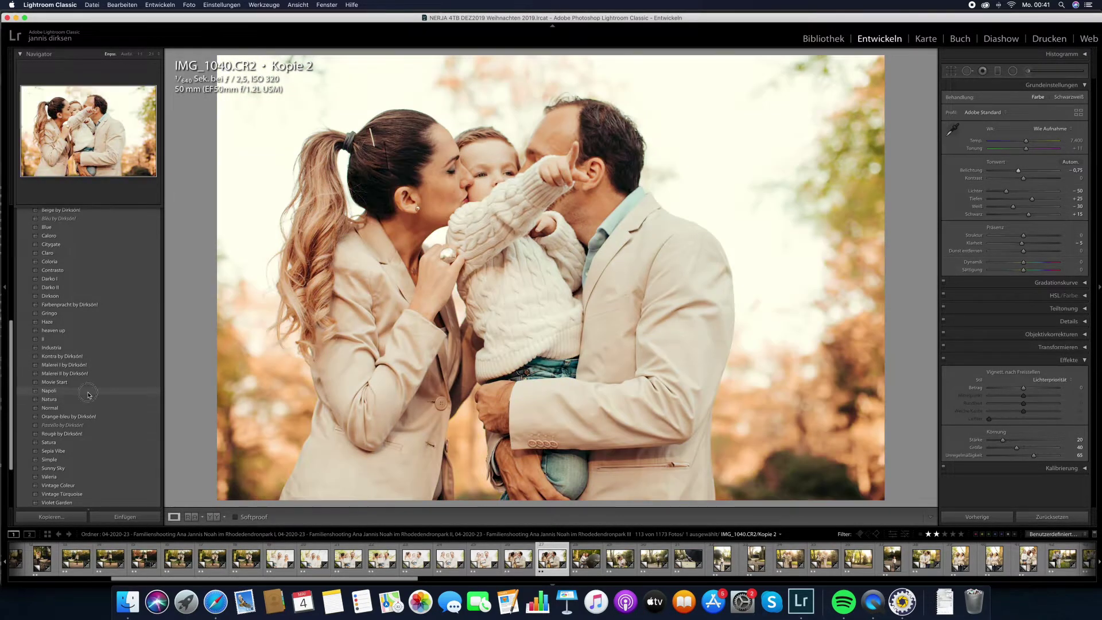
left_click(86, 391)
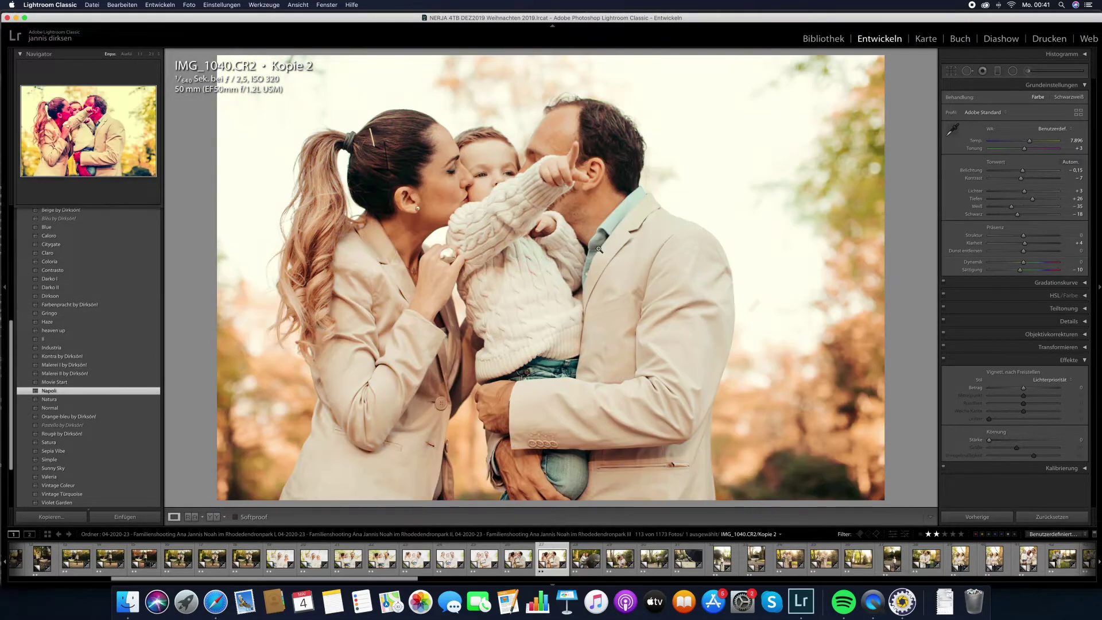
left_click_drag(1023, 171, 1022, 172)
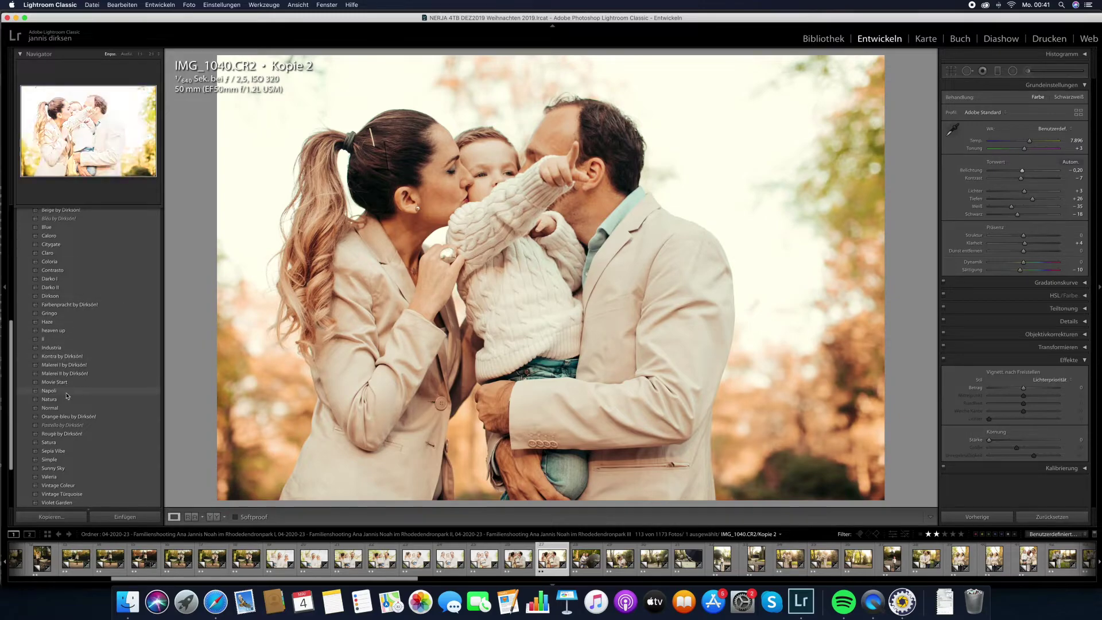
Step: Apply the Haze preset to IMG_1040 and lower its exposure from +0,50 to +0,05
scroll(77, 427, "down", 1)
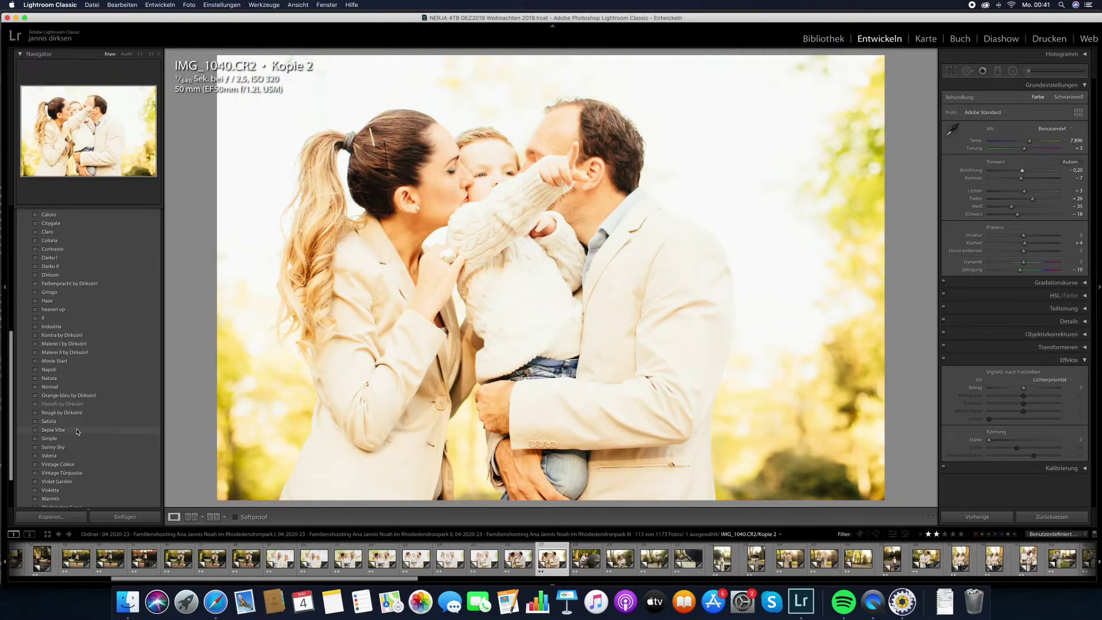
scroll(75, 456, "down", 1)
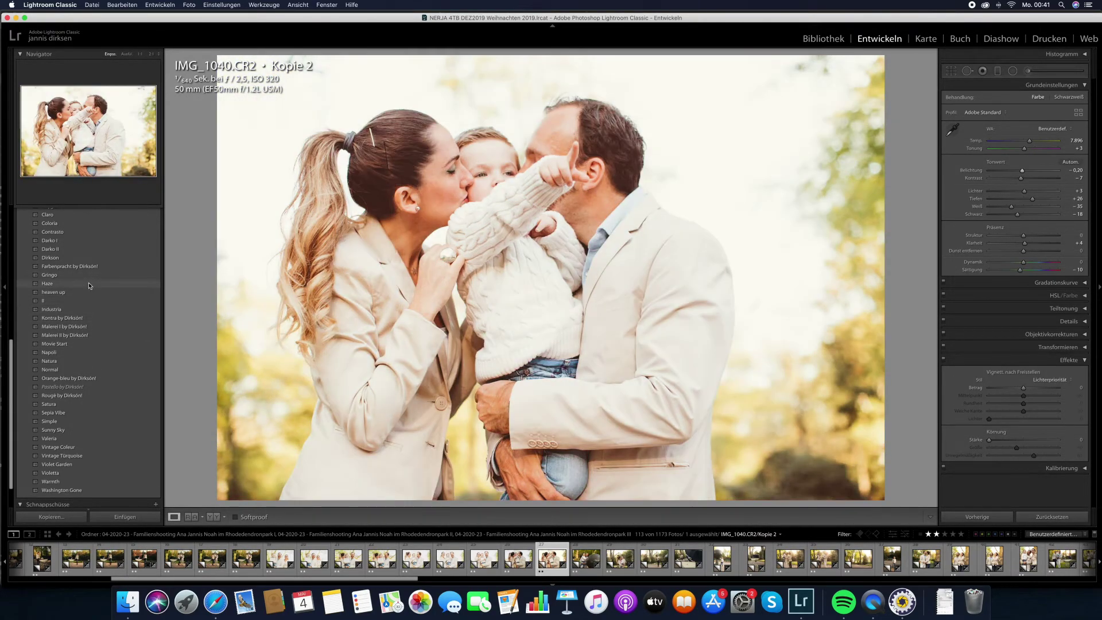
left_click(89, 285)
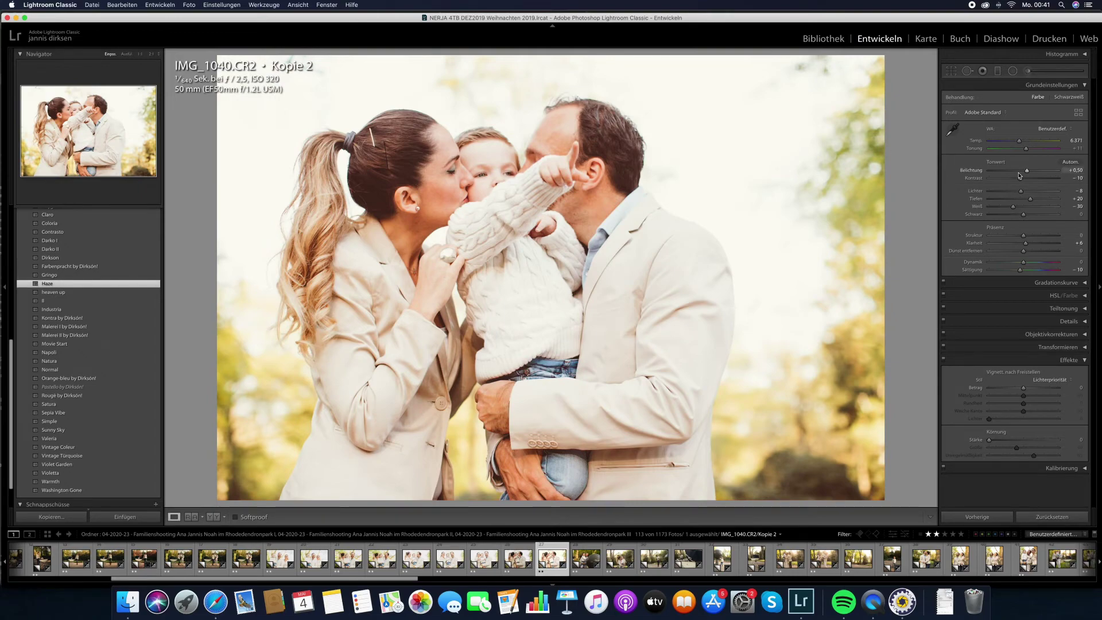
left_click_drag(1028, 172, 1025, 174)
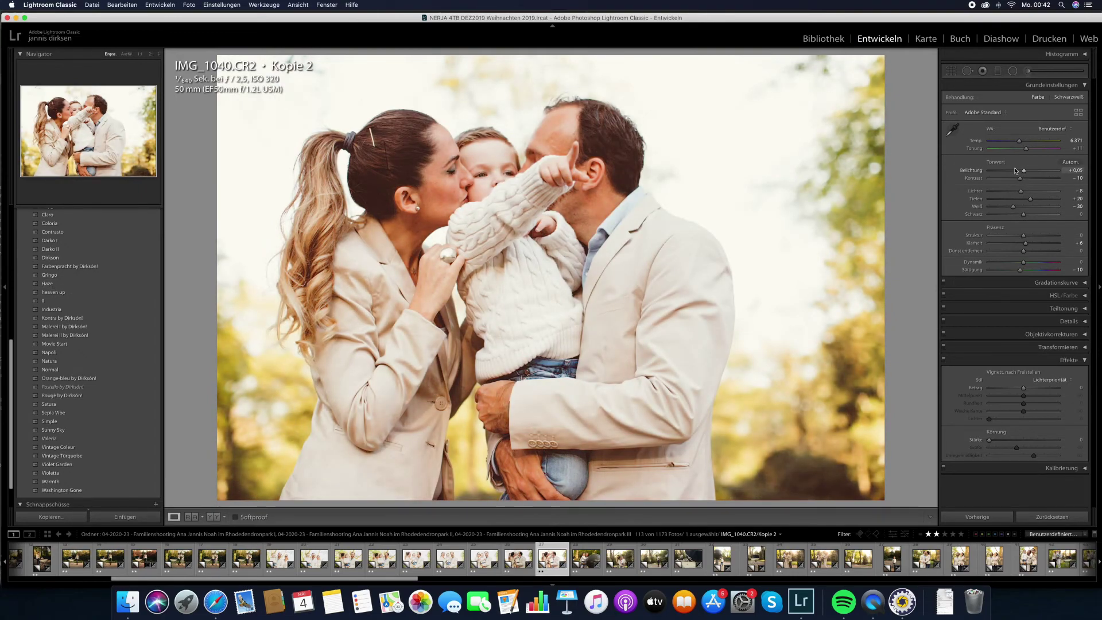